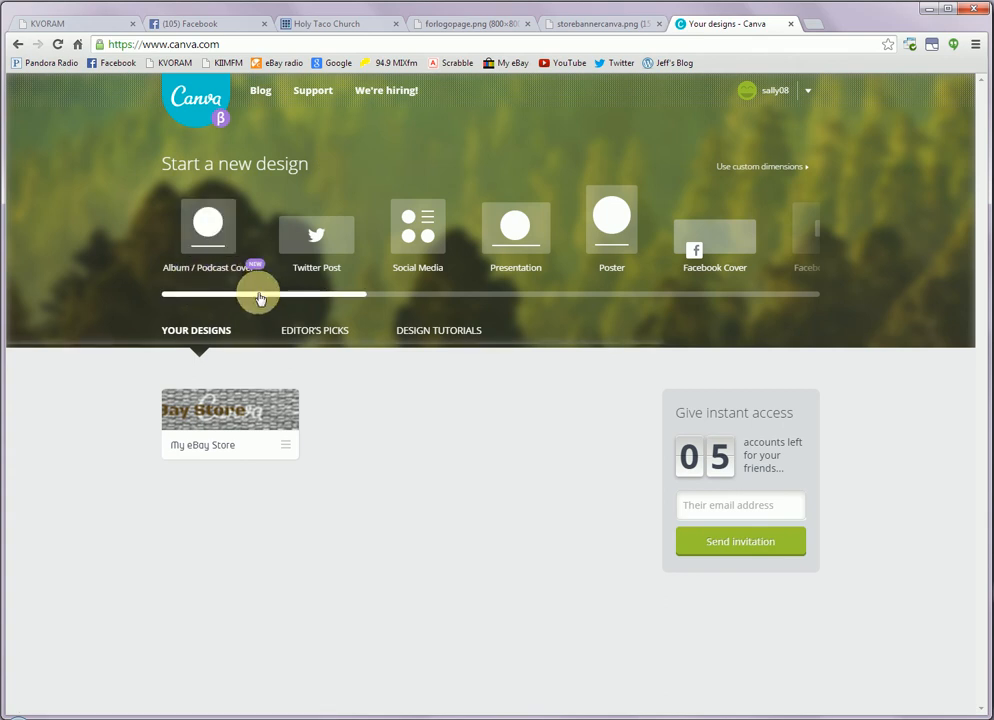
left_click_drag(263, 296, 215, 297)
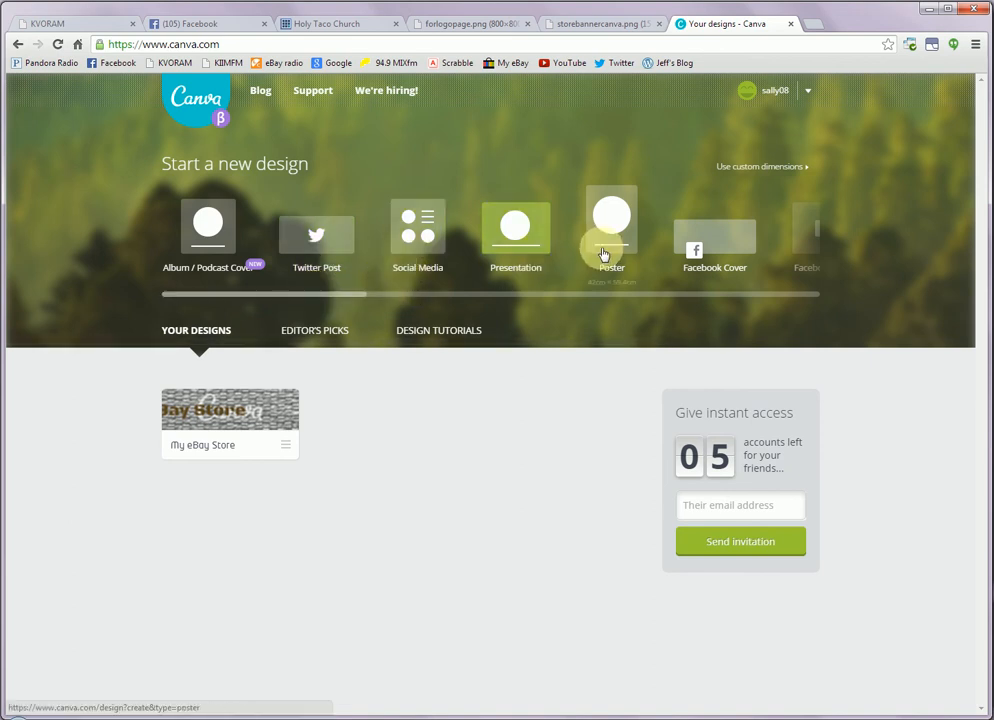
left_click_drag(328, 300, 185, 287)
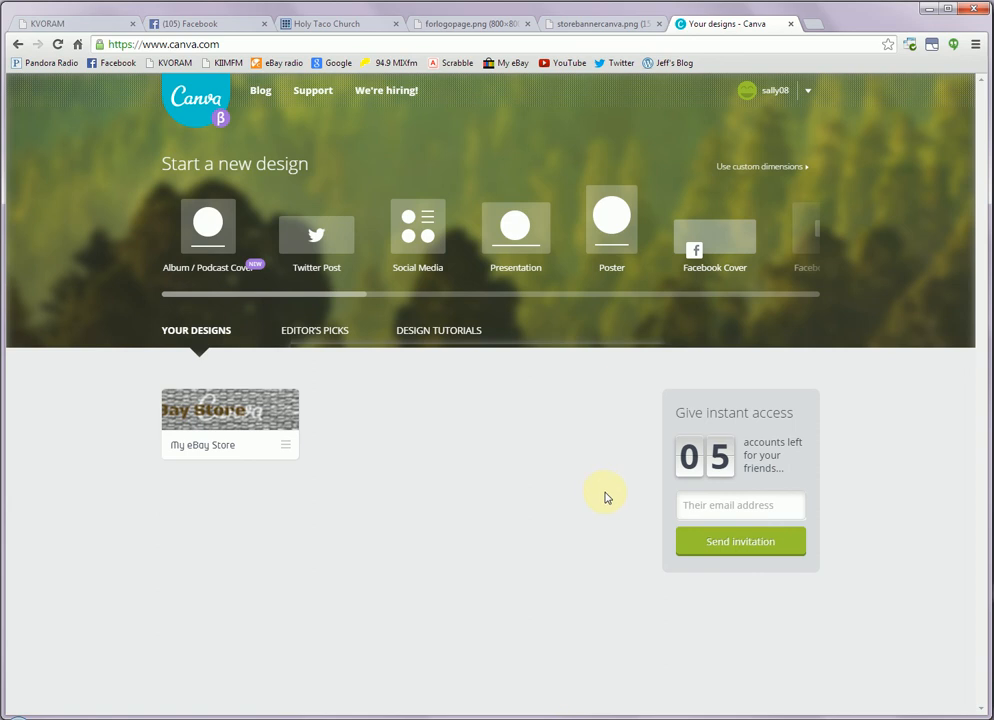
left_click(286, 448)
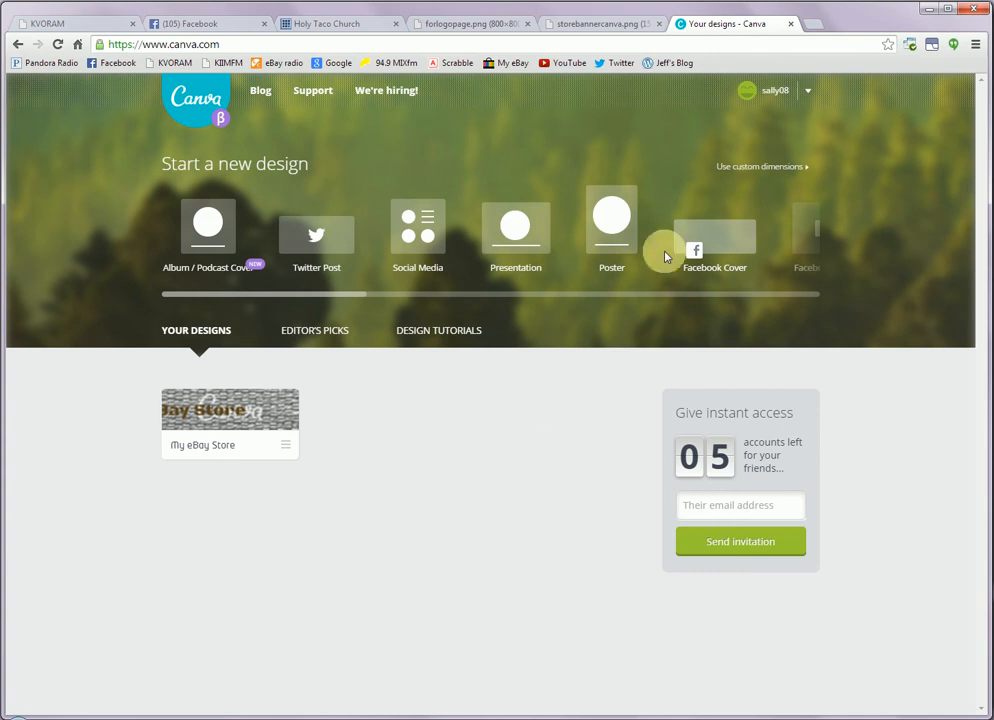
Step: Create a new design with custom dimensions of 1200 × 270 px
left_click(755, 172)
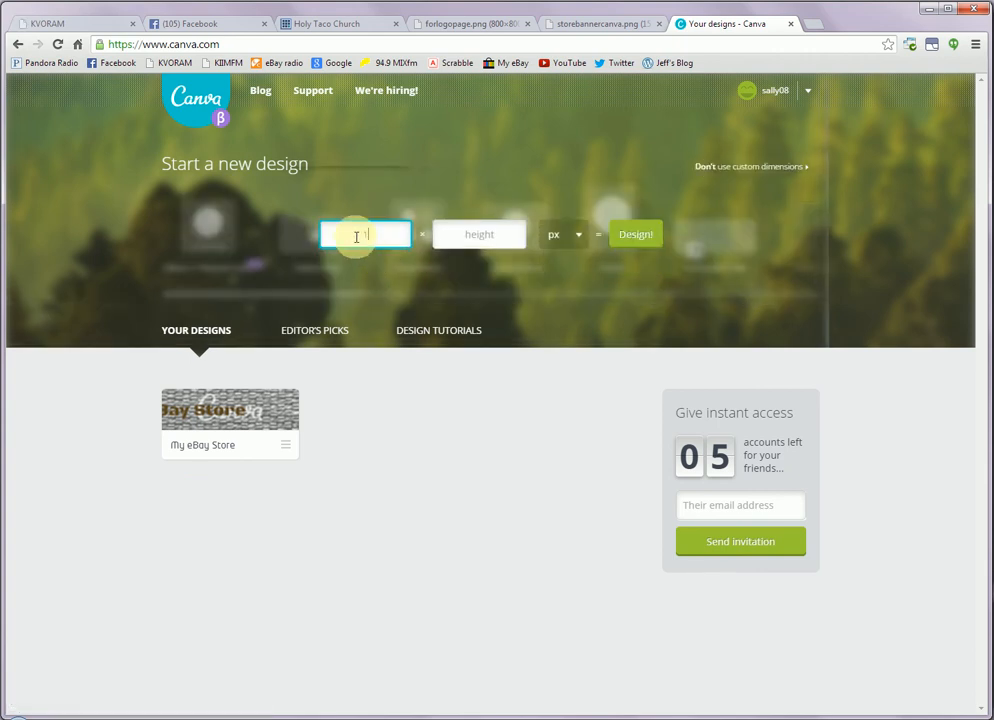
type("1200")
key("Tab")
type("2")
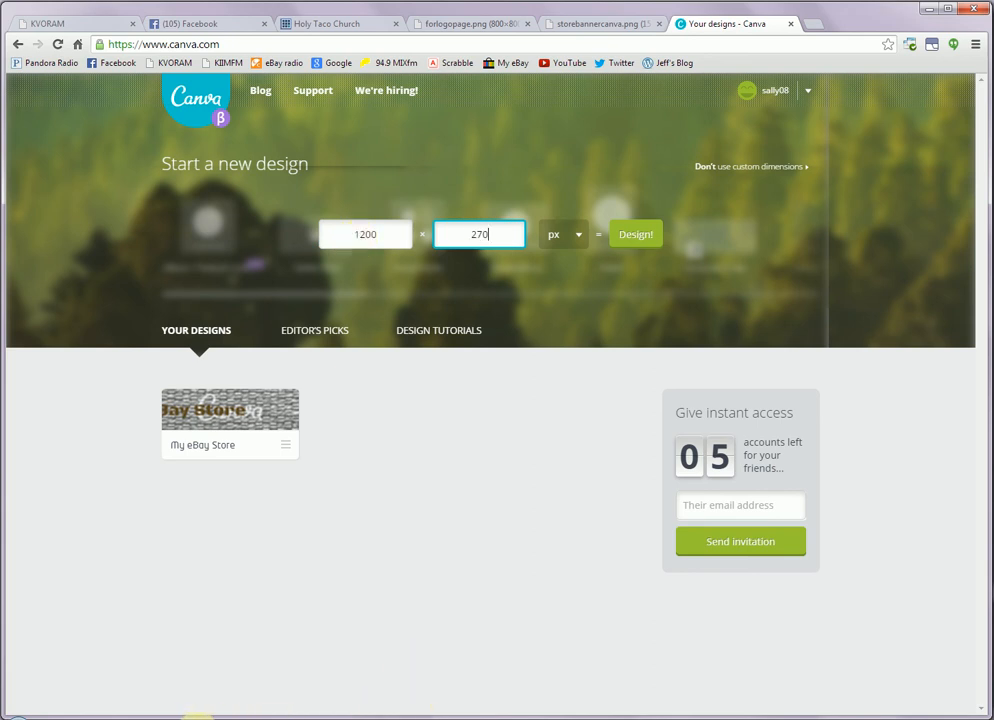
left_click(187, 719)
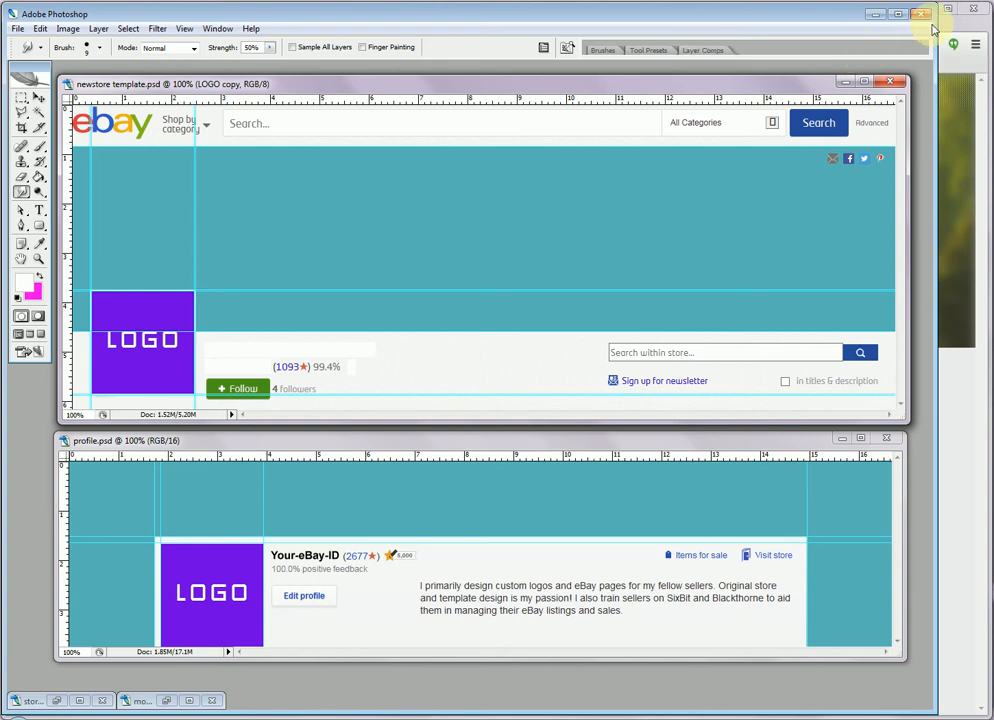
left_click(875, 14)
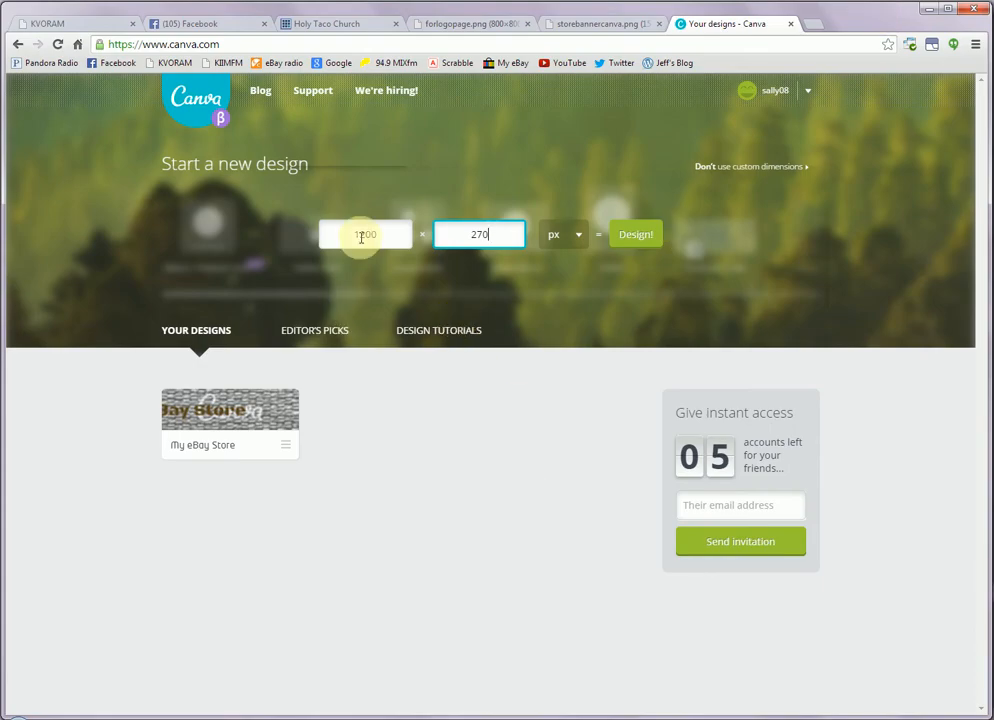
left_click(640, 237)
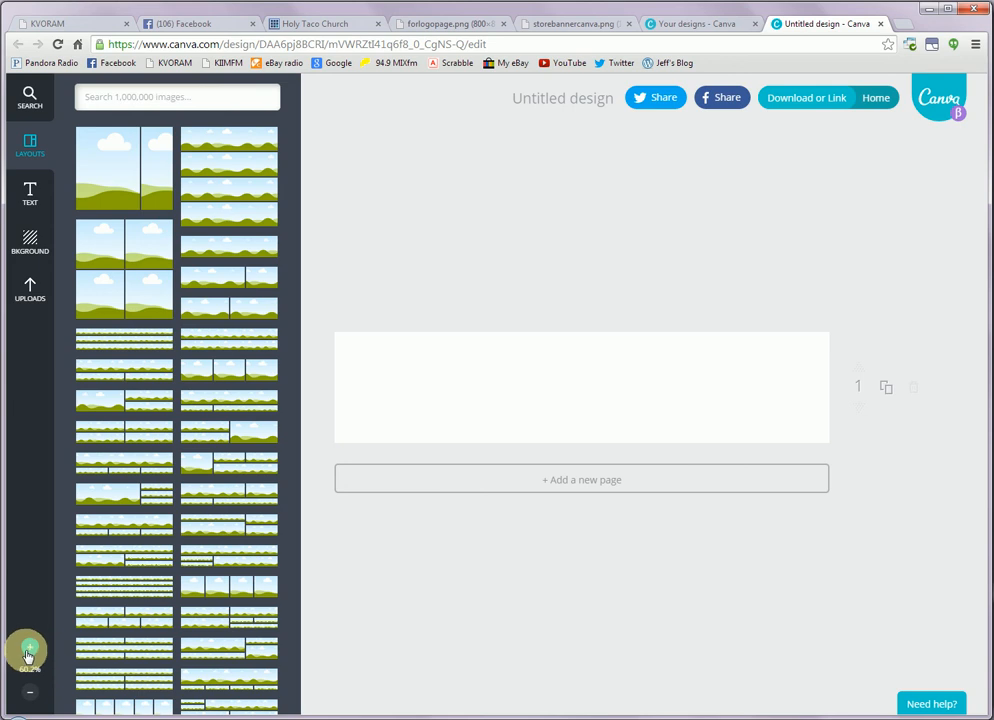
left_click(29, 653)
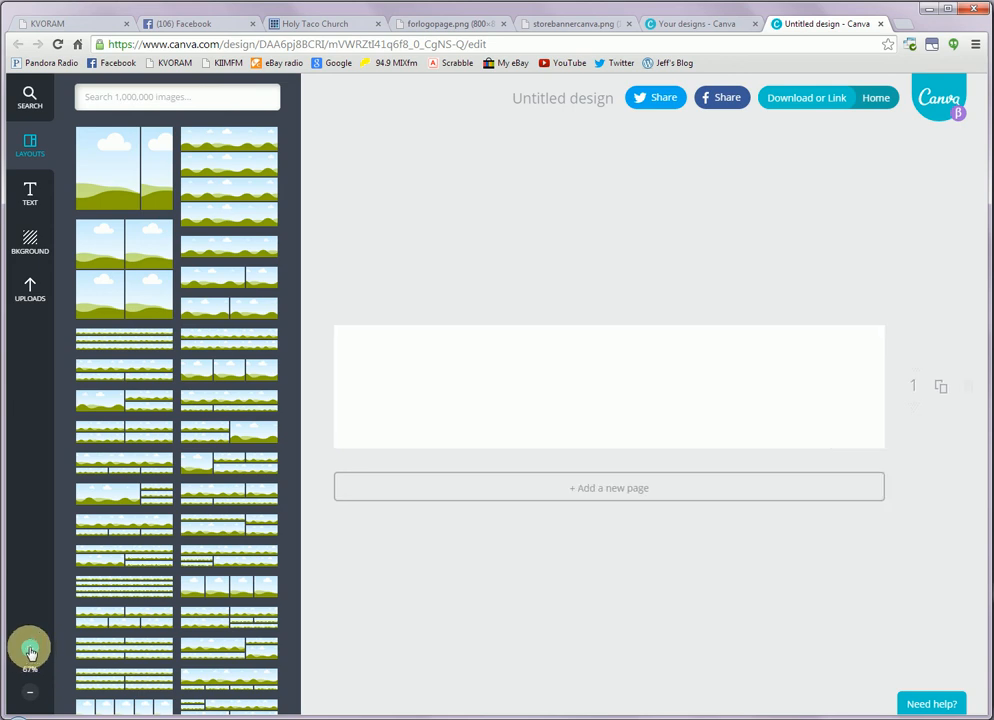
left_click(31, 653)
left_click(28, 693)
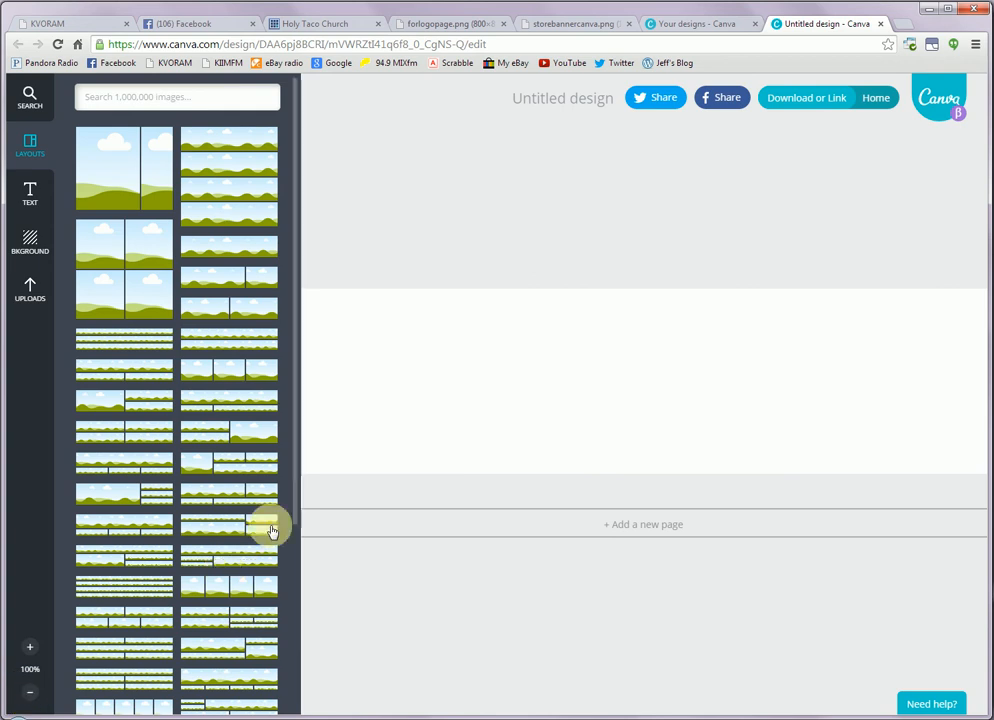
left_click(34, 693)
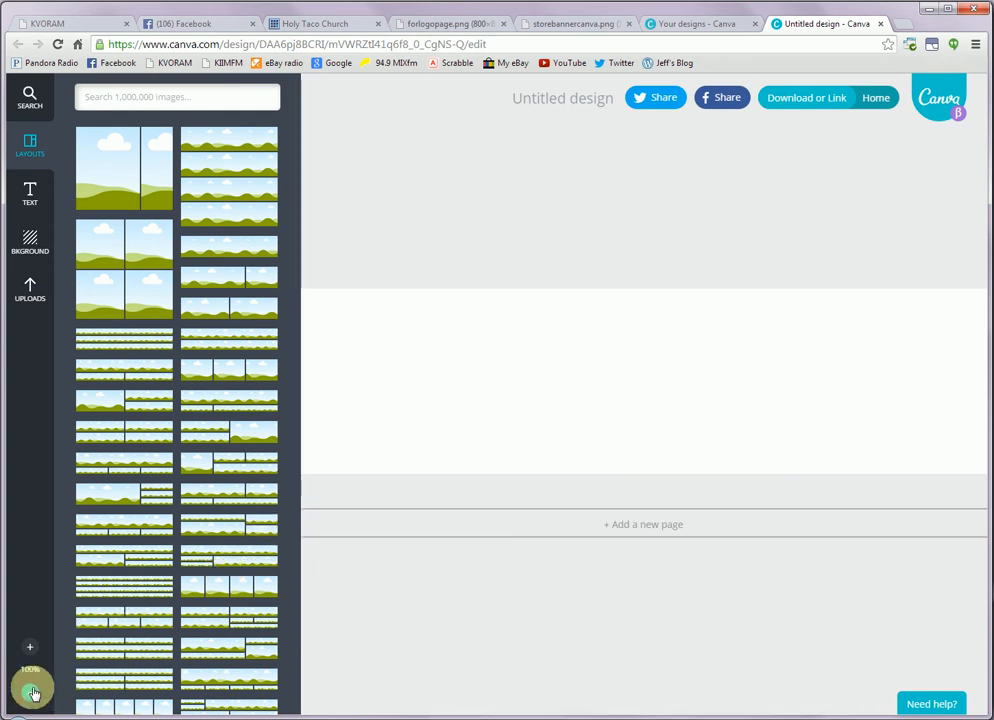
left_click(34, 693)
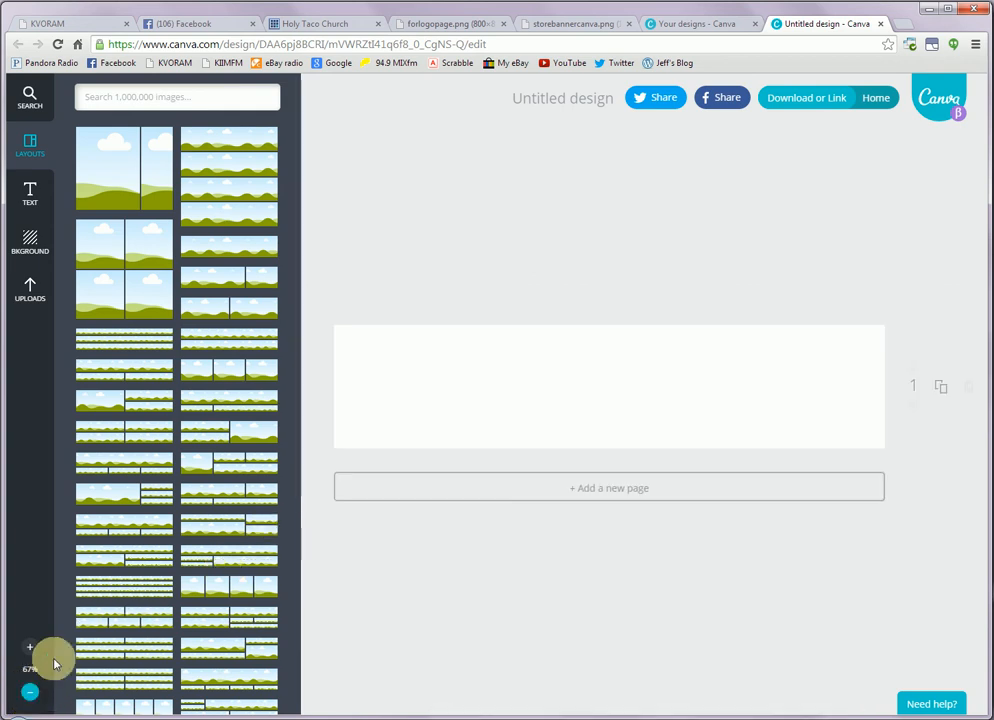
Step: Apply the free teal background with diagonal stripes to the blank banner
left_click(29, 246)
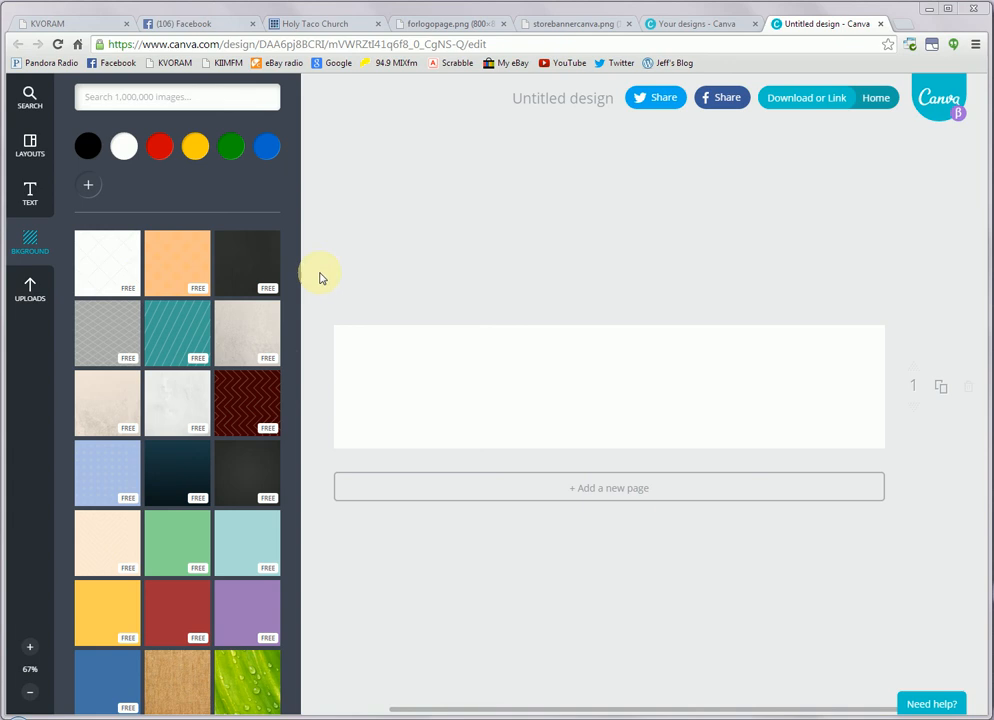
scroll(293, 270, "down", 1)
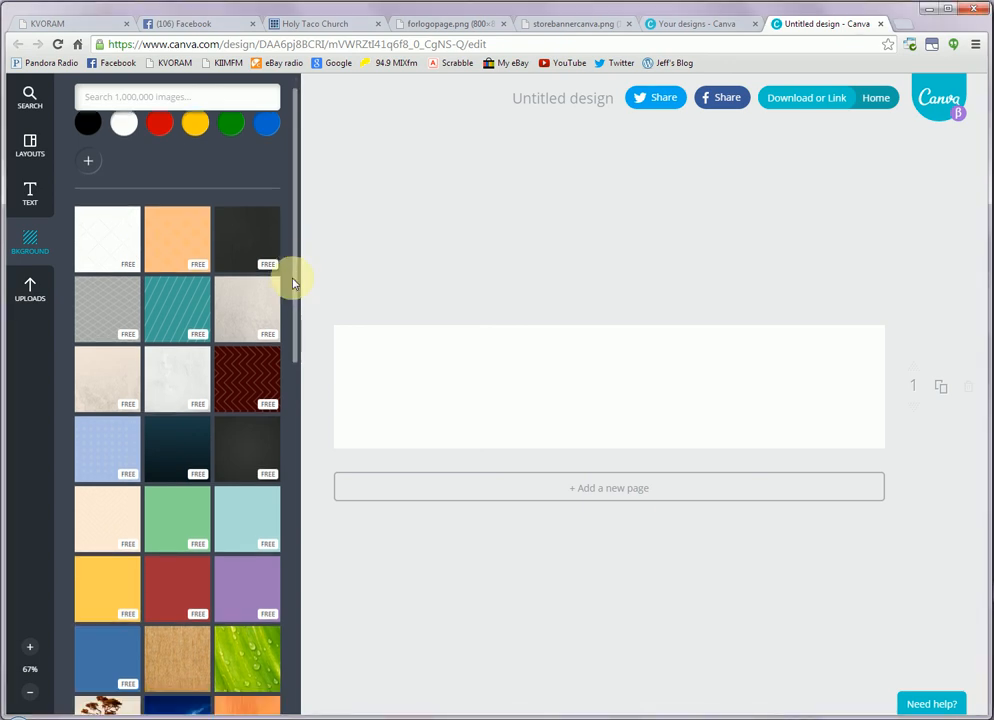
left_click_drag(296, 320, 288, 490)
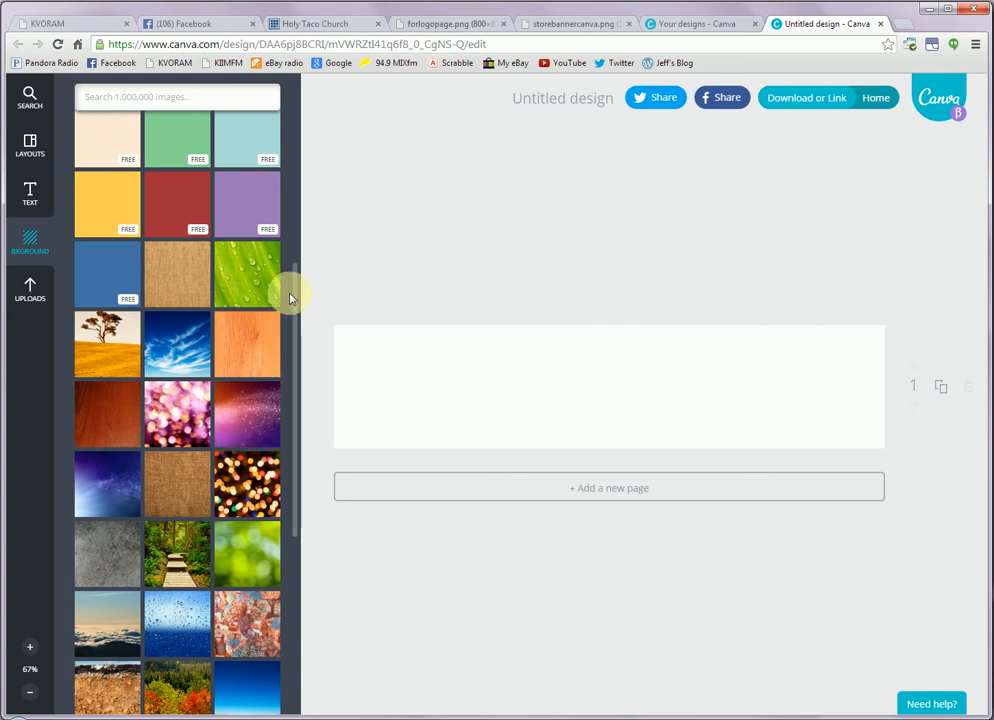
left_click_drag(291, 328, 313, 213)
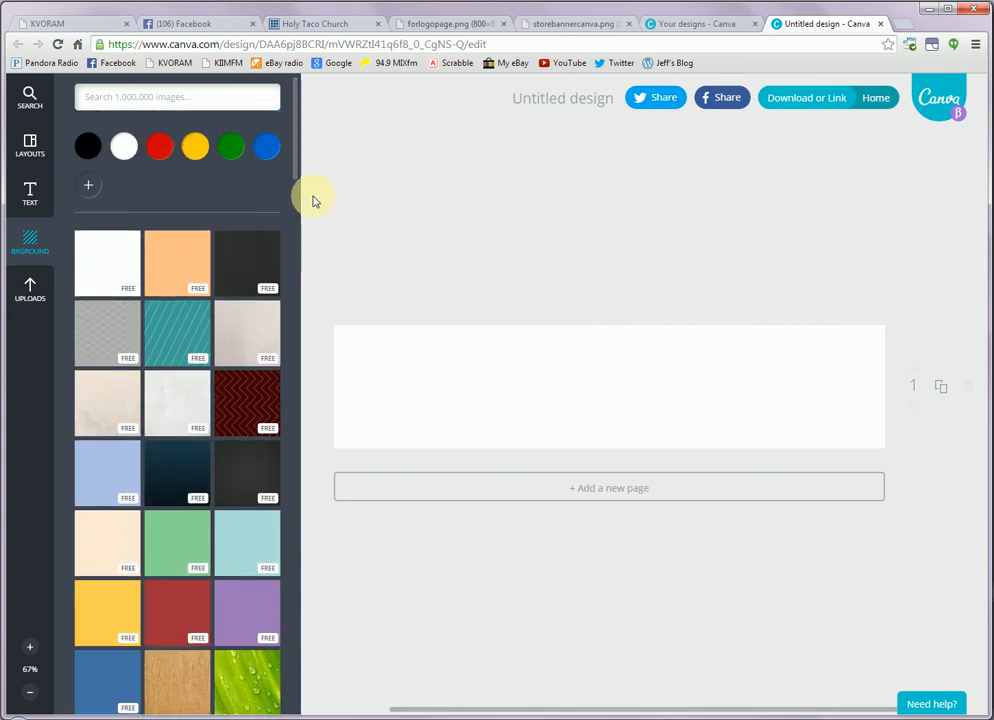
left_click(180, 346)
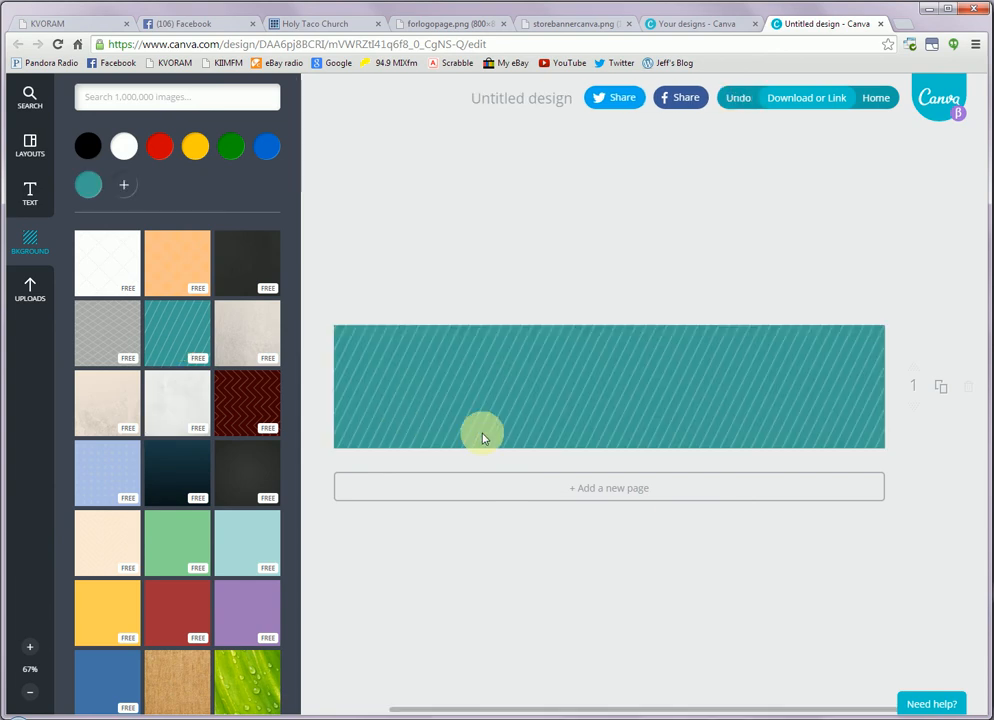
Step: Recolour the striped background with a custom dark pink, colour code 9d1659
left_click(592, 420)
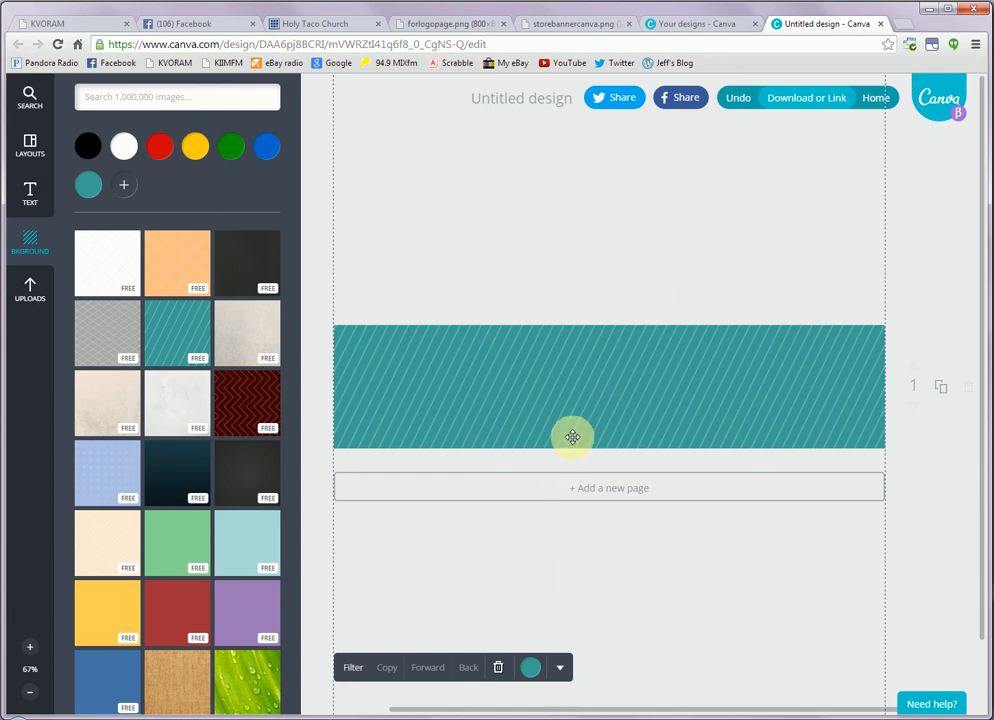
left_click(531, 669)
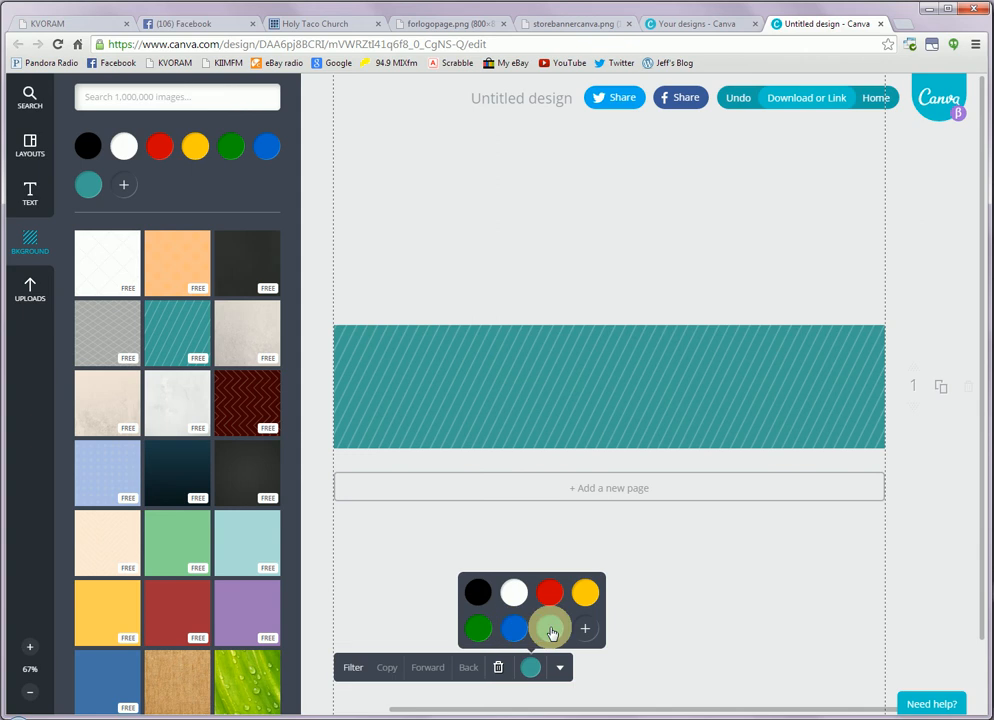
left_click(585, 633)
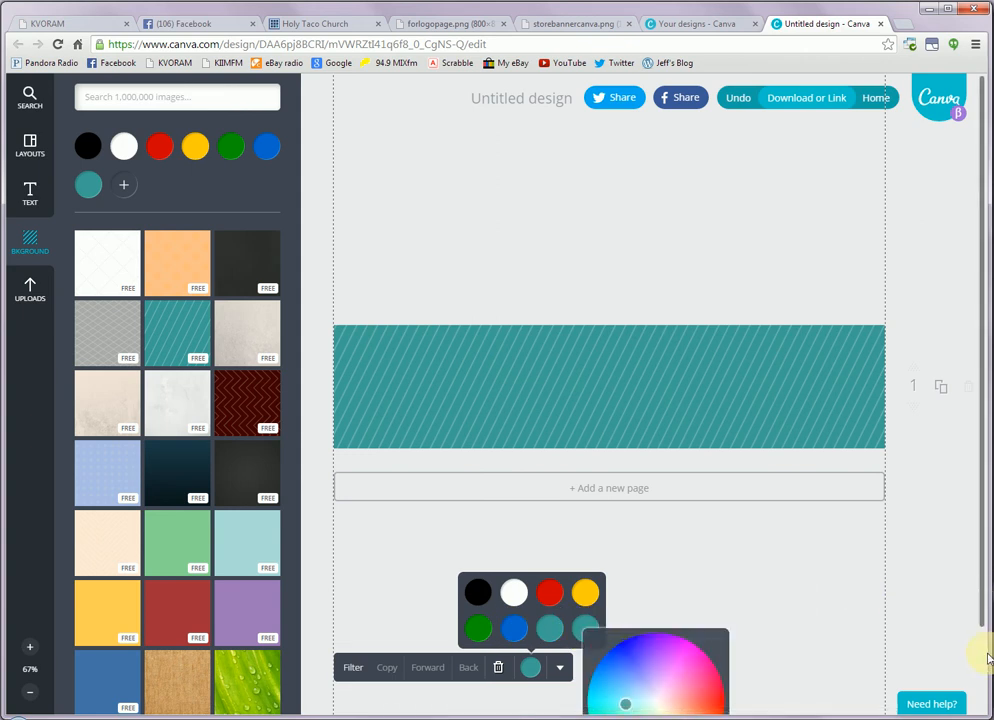
scroll(976, 654, "down", 1)
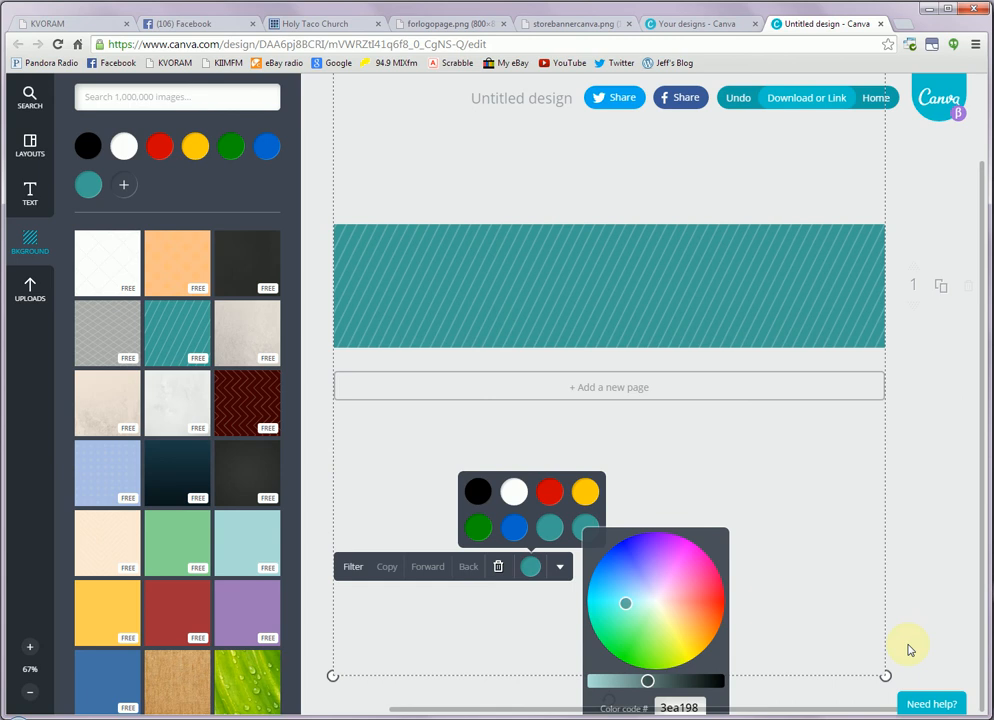
left_click(687, 580)
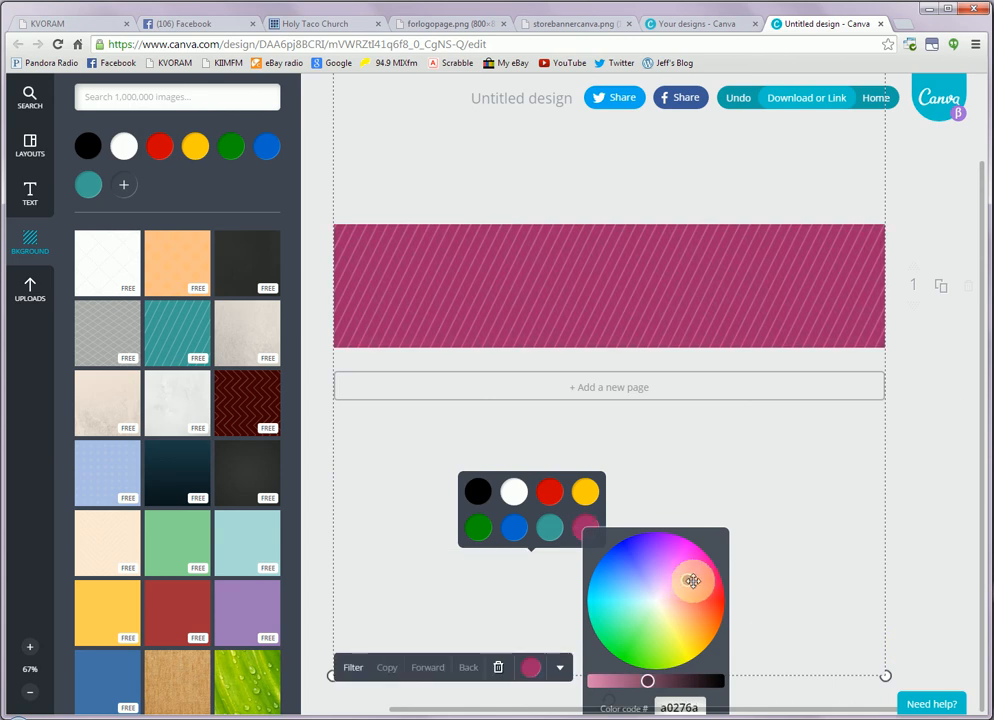
left_click_drag(692, 580, 694, 579)
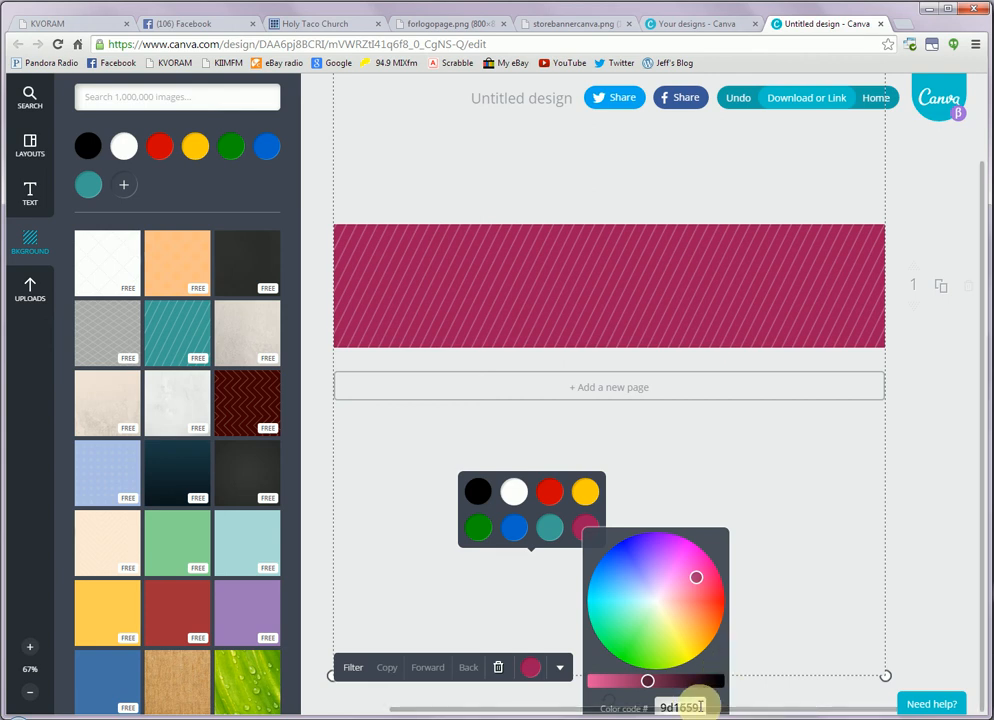
Step: Copy the background's colour code, try ff0000 instead, and restore the copied code 9d1659
left_click_drag(700, 707, 667, 704)
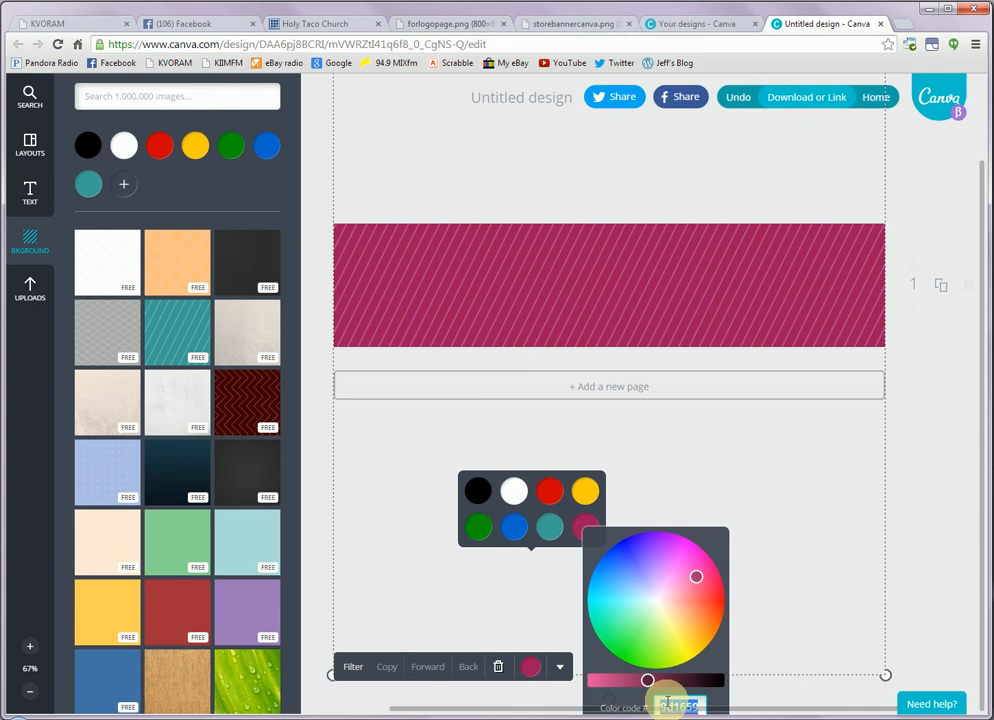
key("ctrl+c")
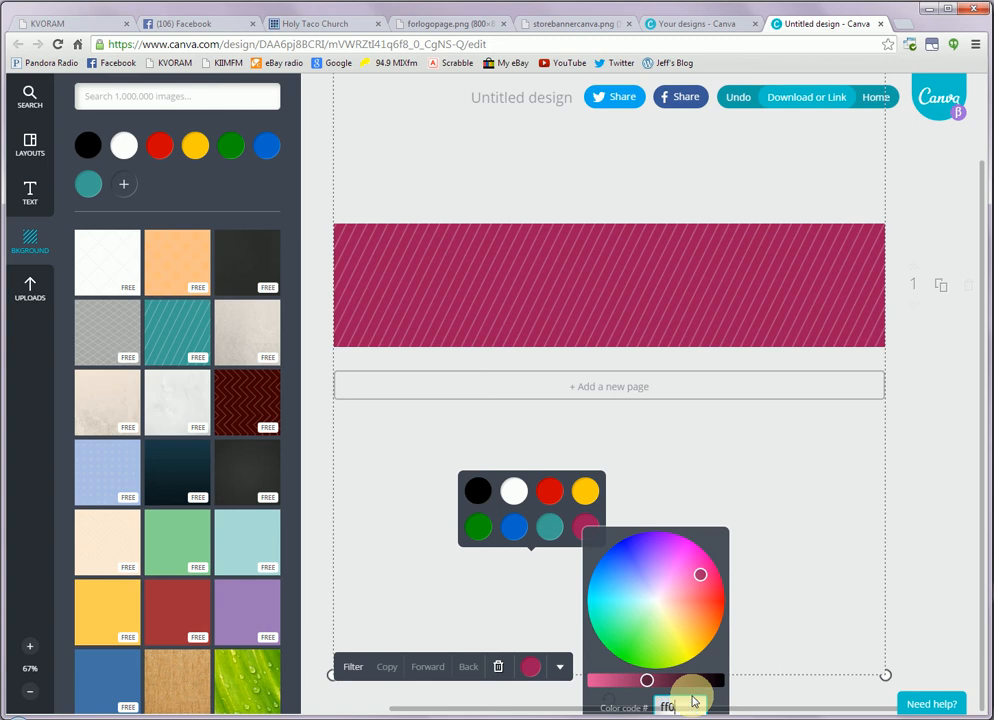
type("000")
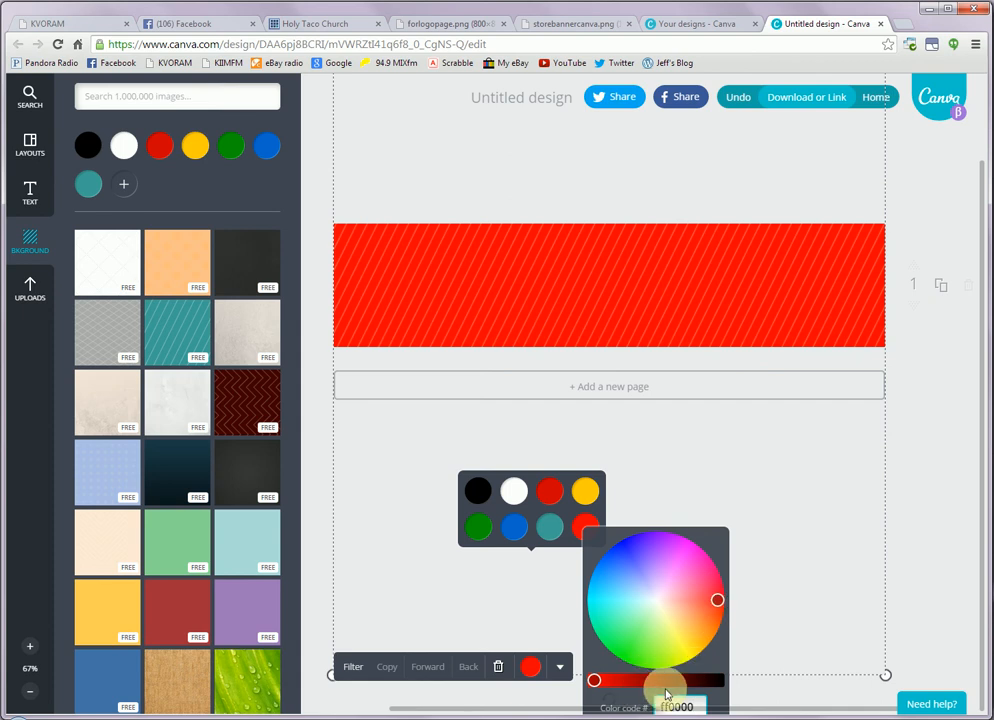
left_click_drag(696, 706, 596, 714)
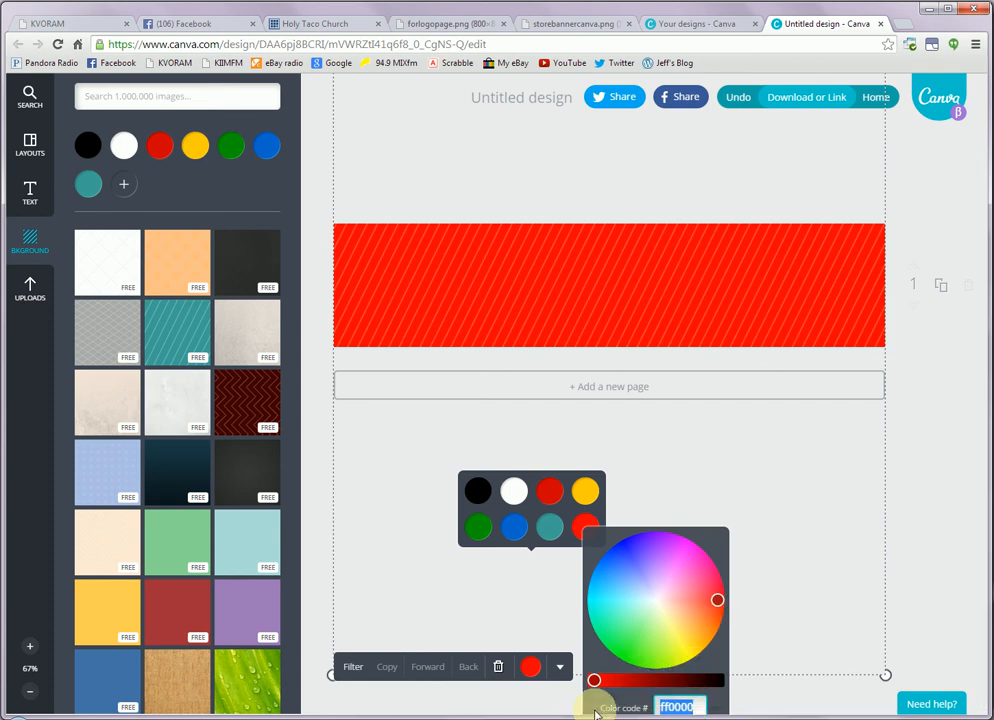
key("ctrl+v")
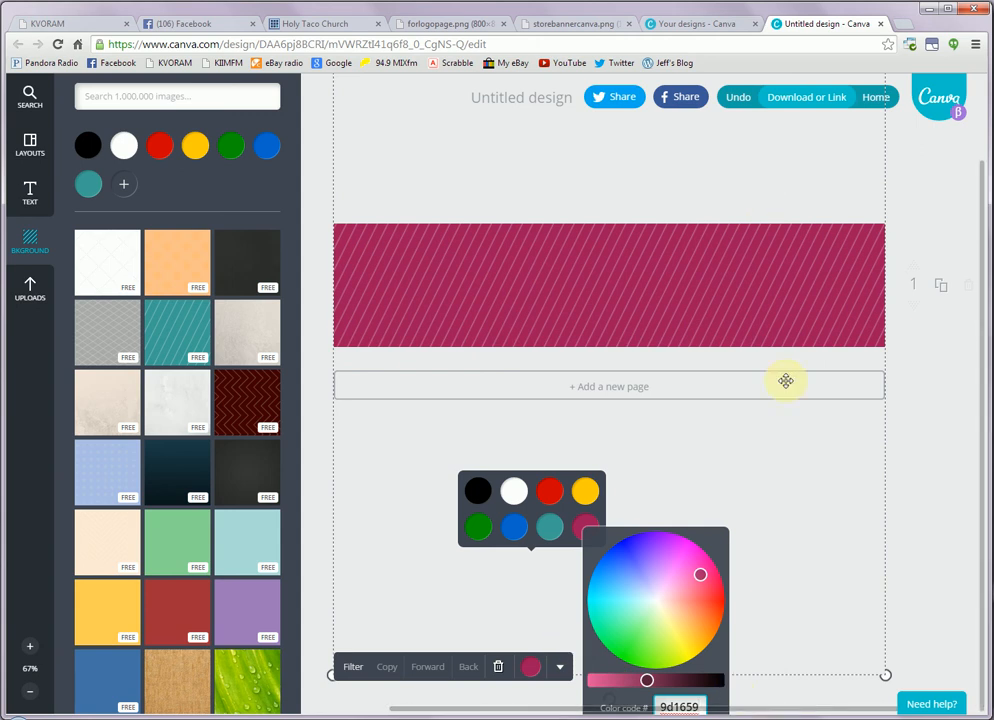
left_click(831, 432)
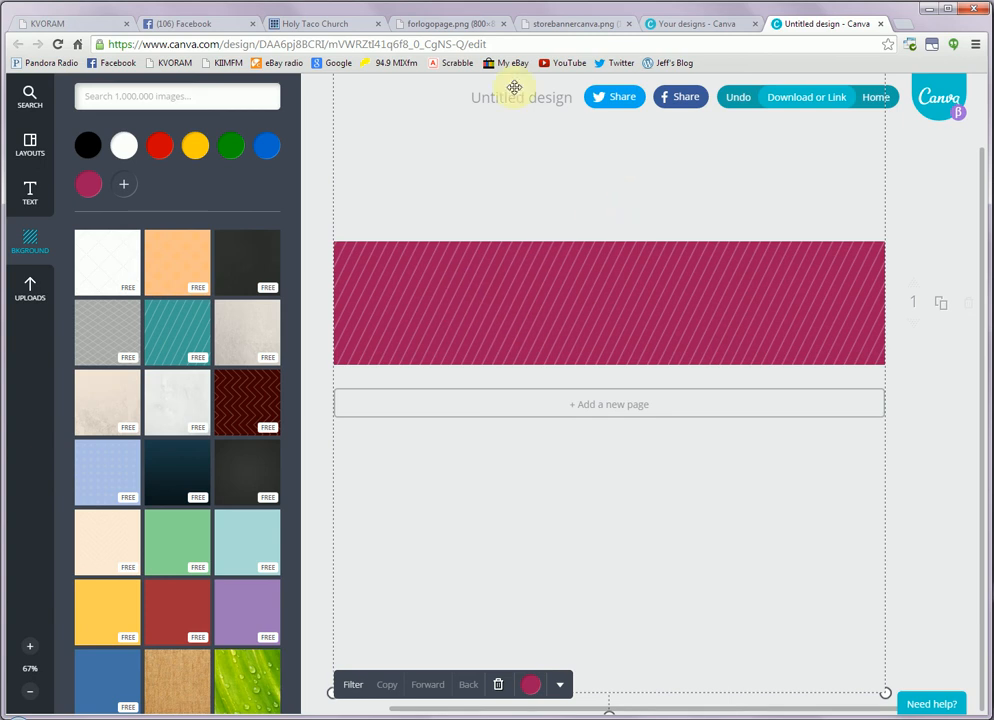
Step: Place the uploaded white logo placeholder image with the teal edge in the banner's lower-left corner
left_click(440, 25)
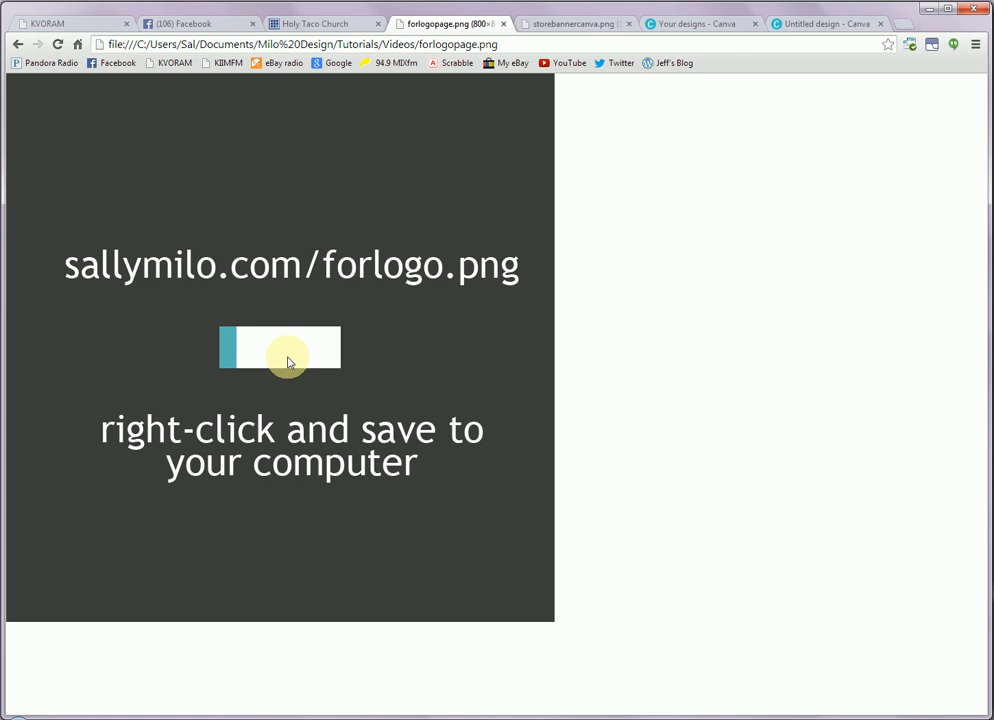
left_click(795, 31)
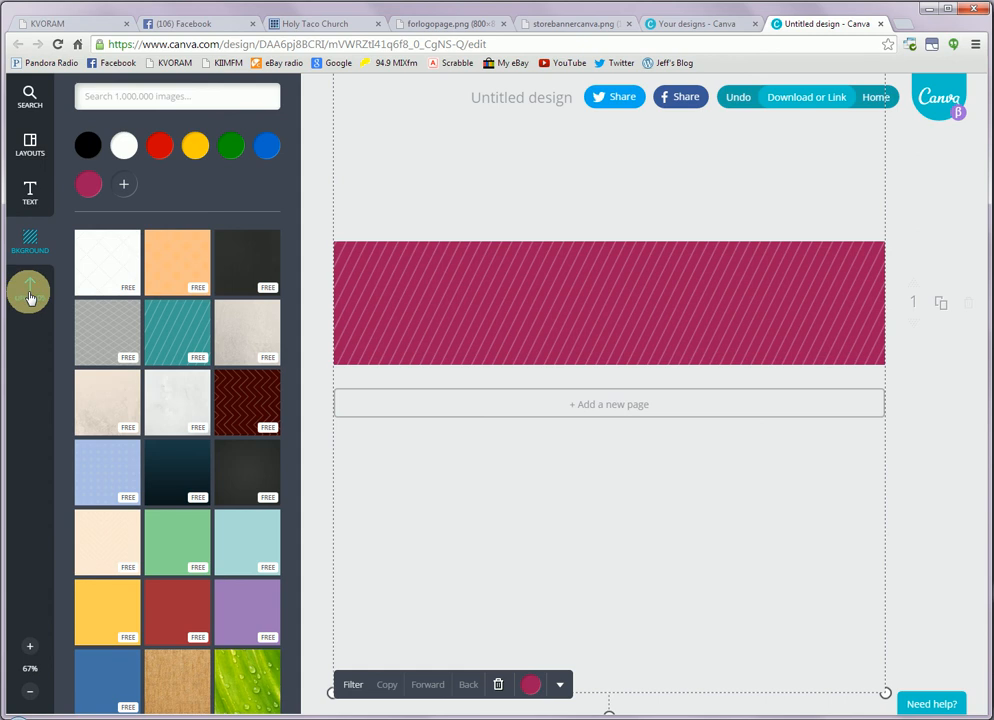
left_click(30, 293)
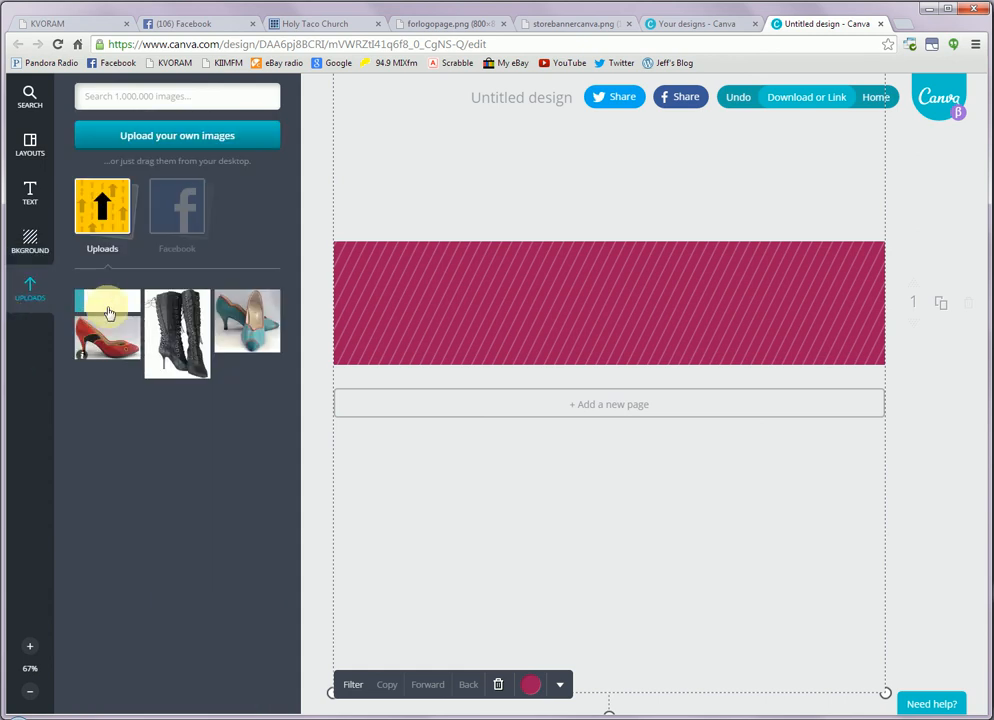
left_click(109, 304)
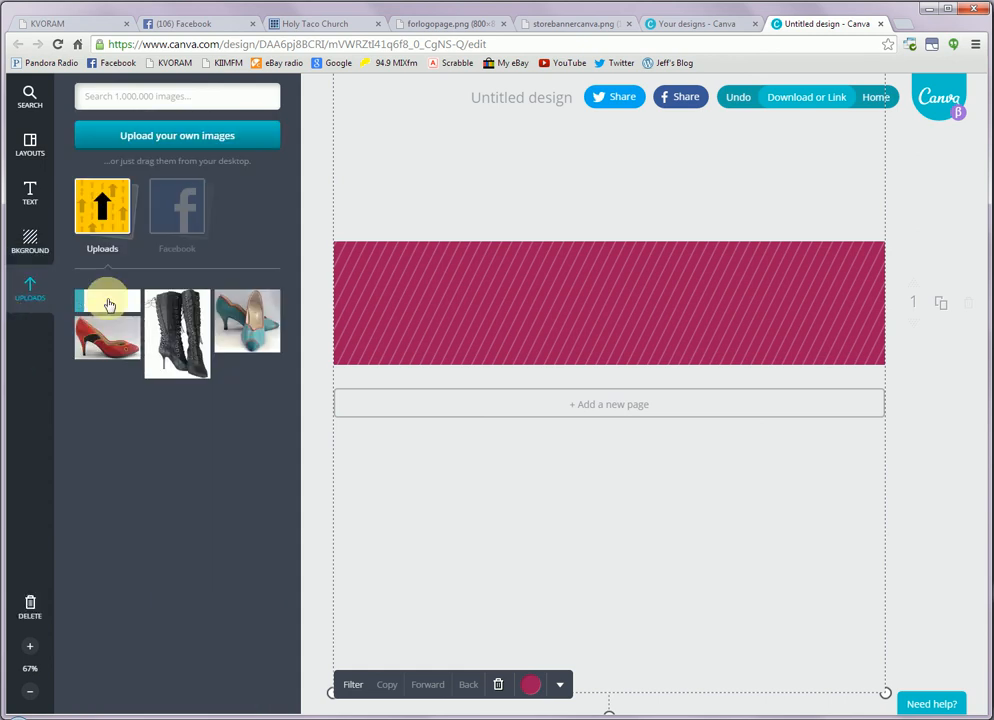
left_click_drag(109, 304, 375, 355)
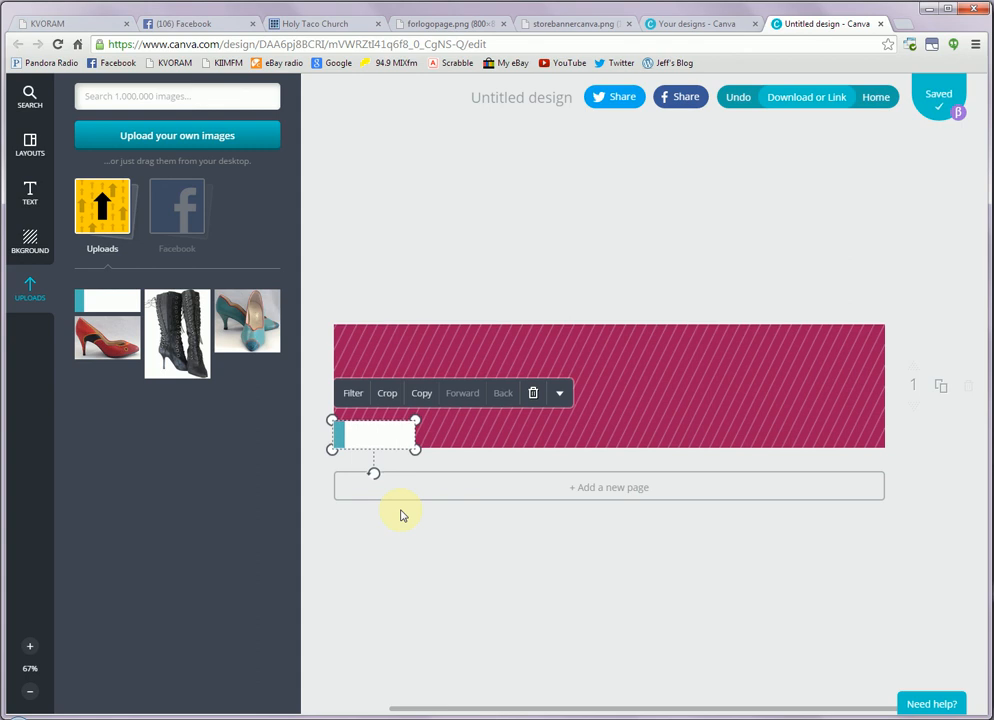
left_click(473, 257)
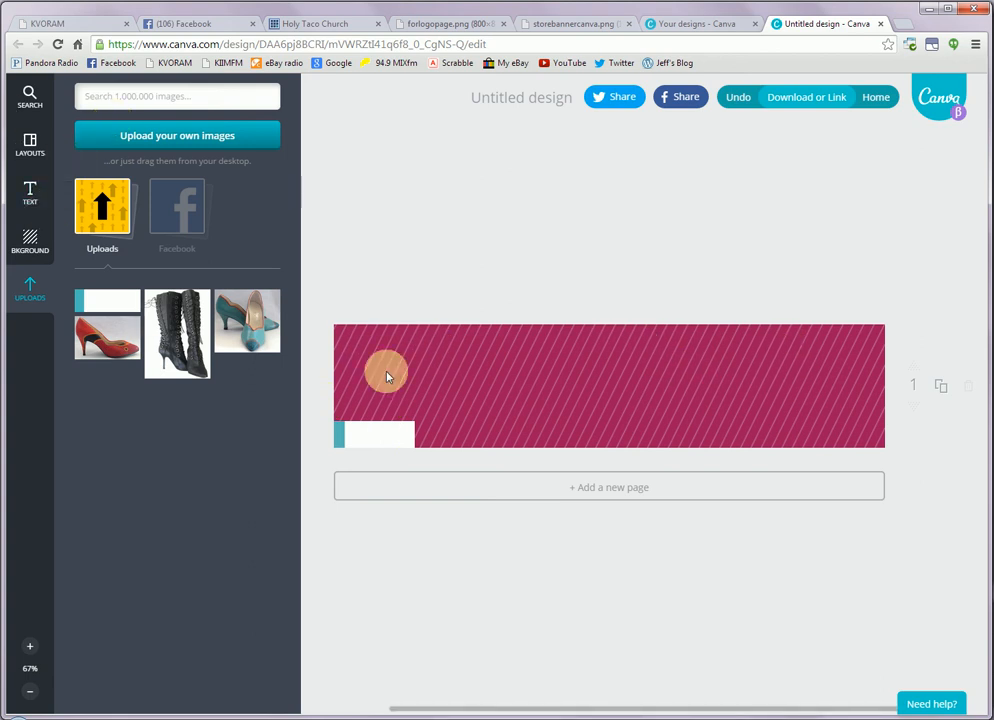
Step: Add the free orange ribbon with yellow trim lines and sample text from the Banners graphics to the middle of the design
left_click(28, 97)
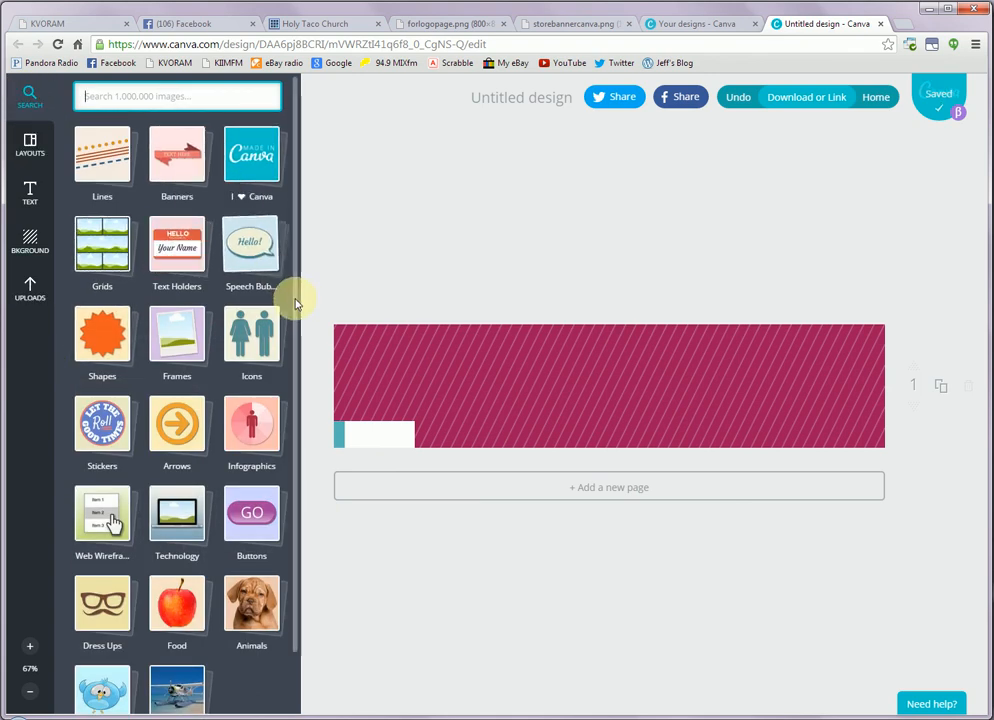
scroll(296, 350, "down", 2)
scroll(298, 370, "up", 2)
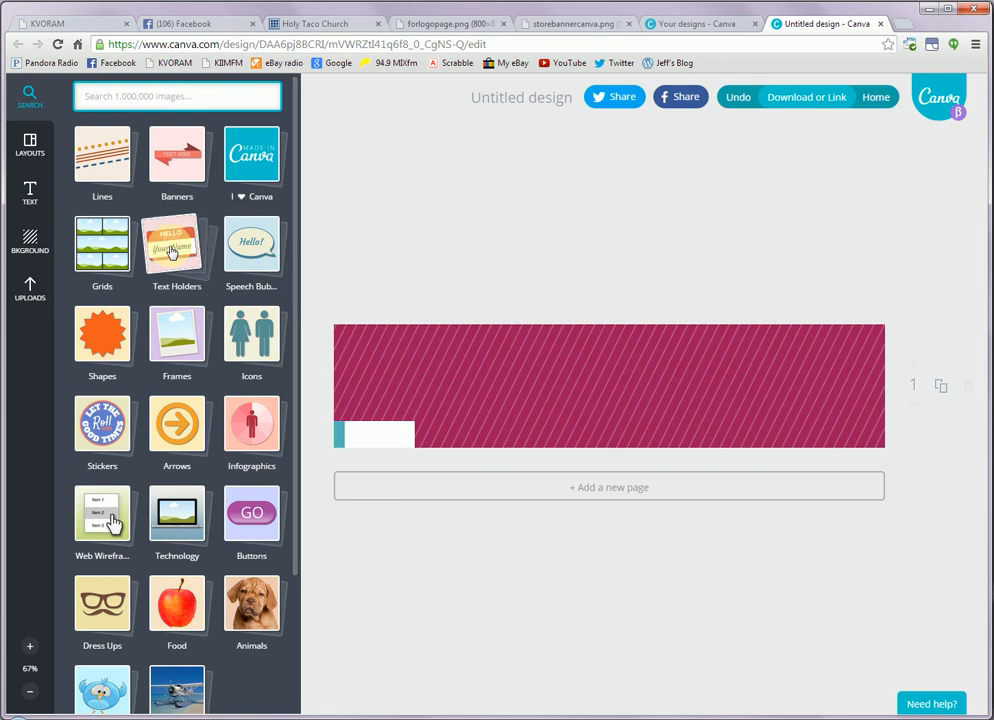
left_click(173, 168)
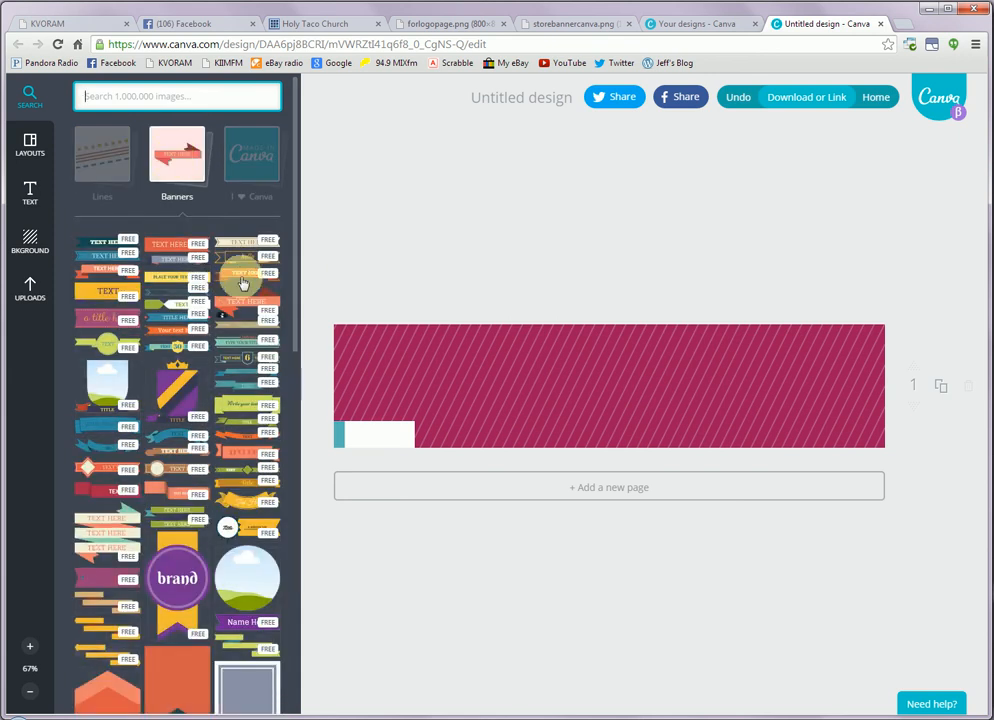
left_click(248, 276)
left_click(539, 394)
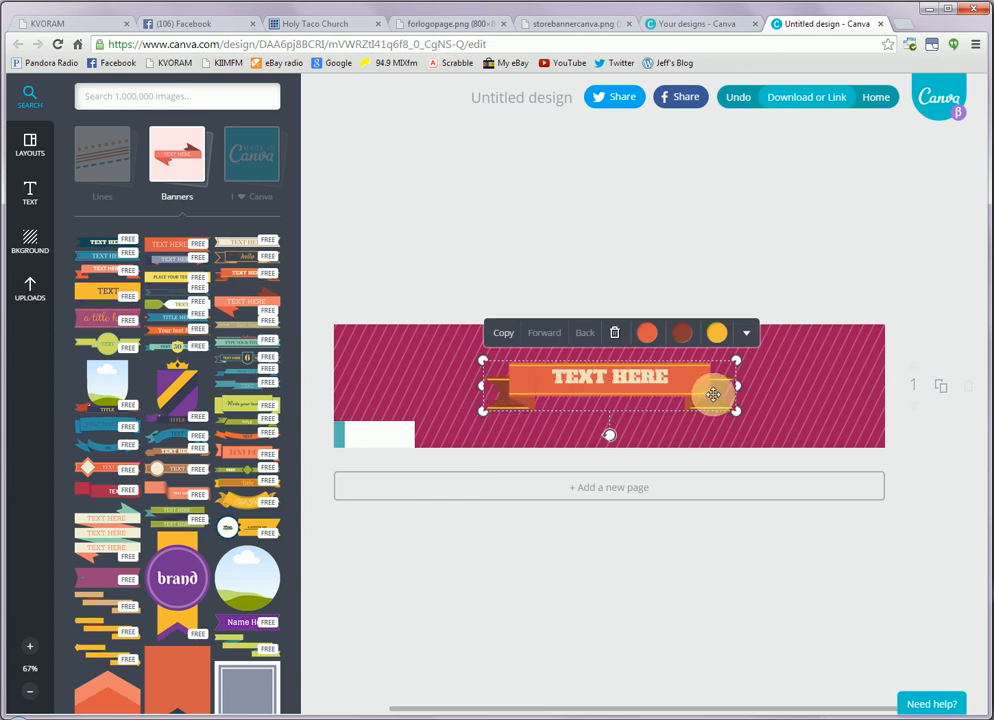
Step: Recolour the ribbon's face with the background's dark pink and its folds with the darker shade 7a1145
left_click(648, 336)
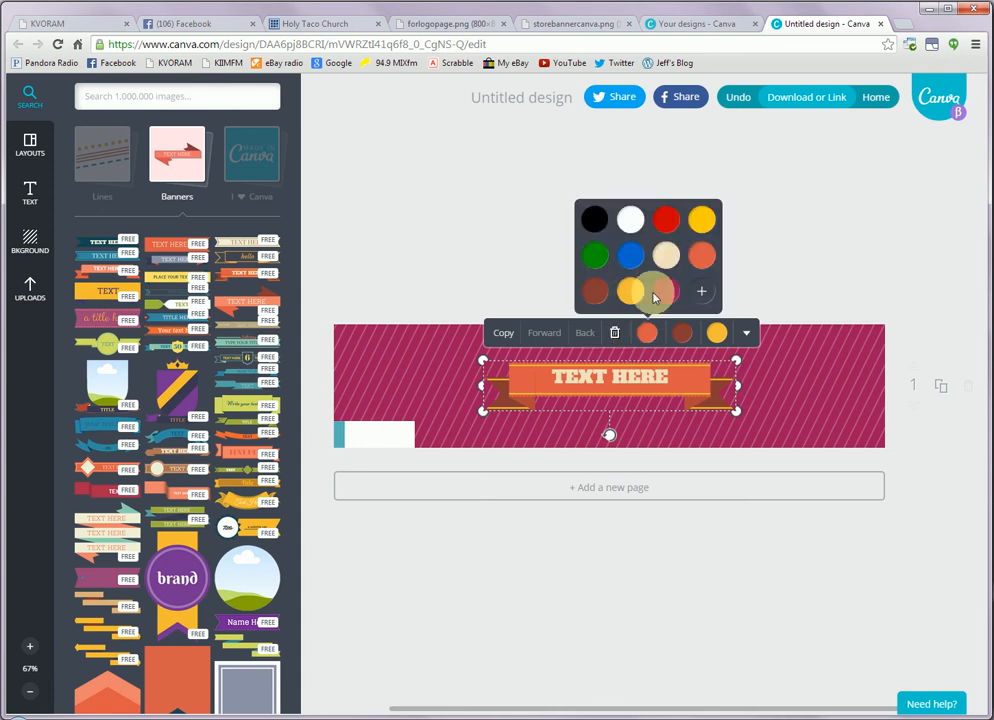
left_click(666, 293)
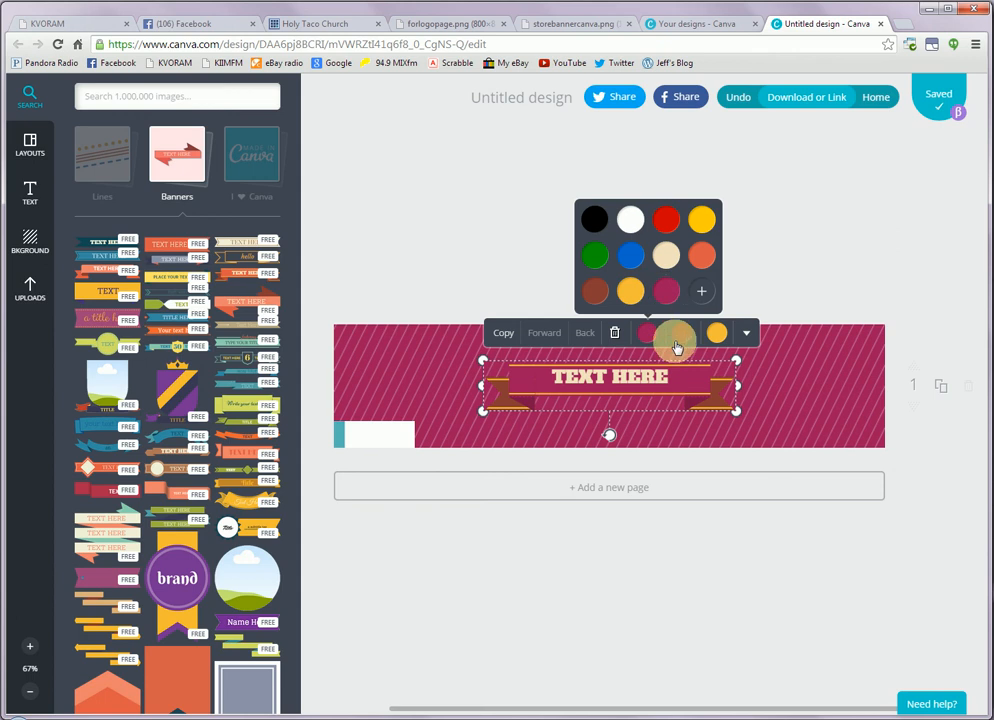
left_click(681, 335)
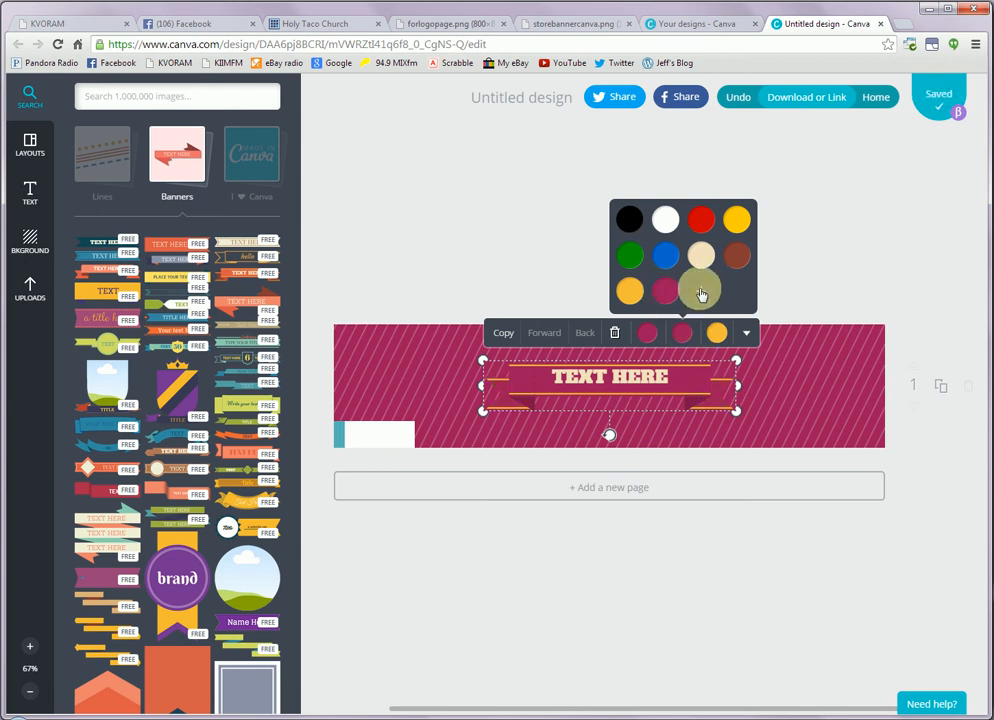
left_click(703, 296)
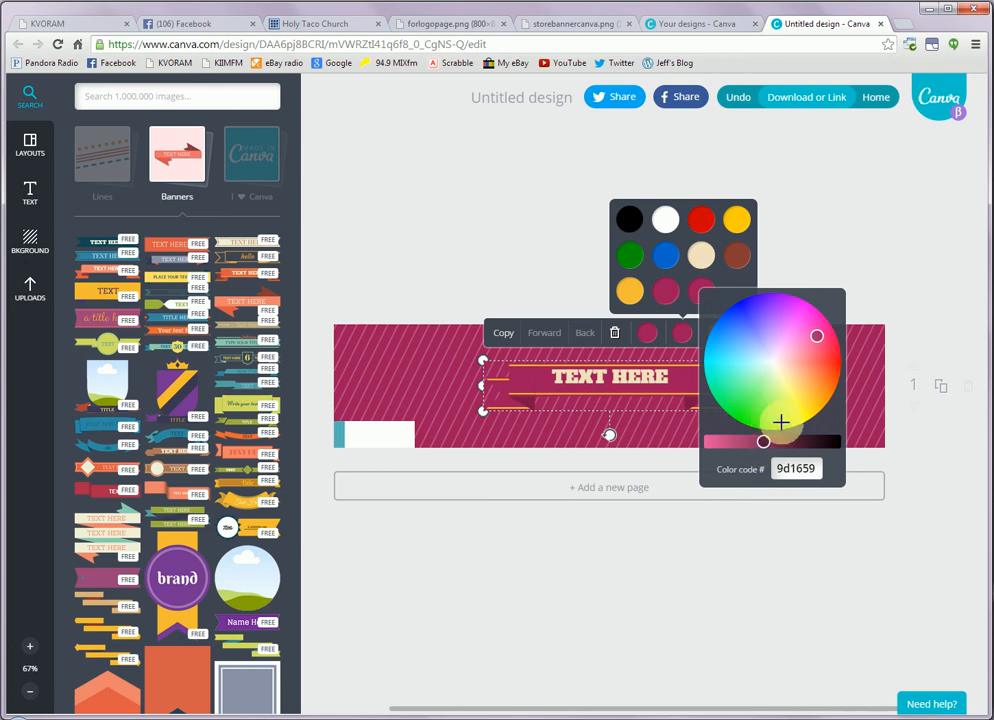
left_click_drag(764, 442, 777, 441)
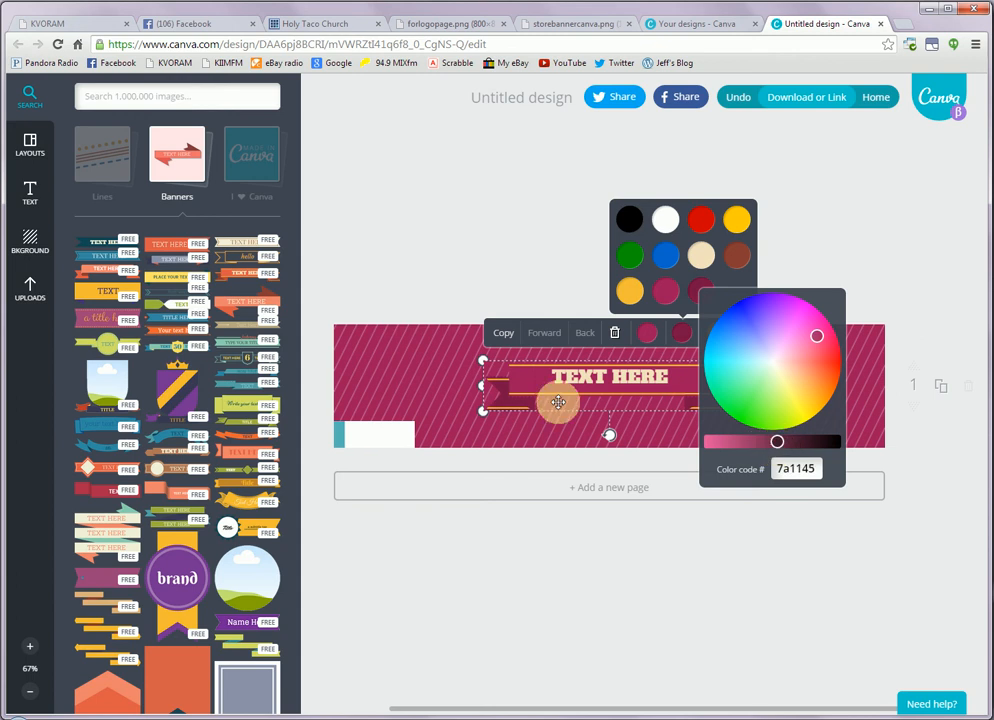
left_click(783, 233)
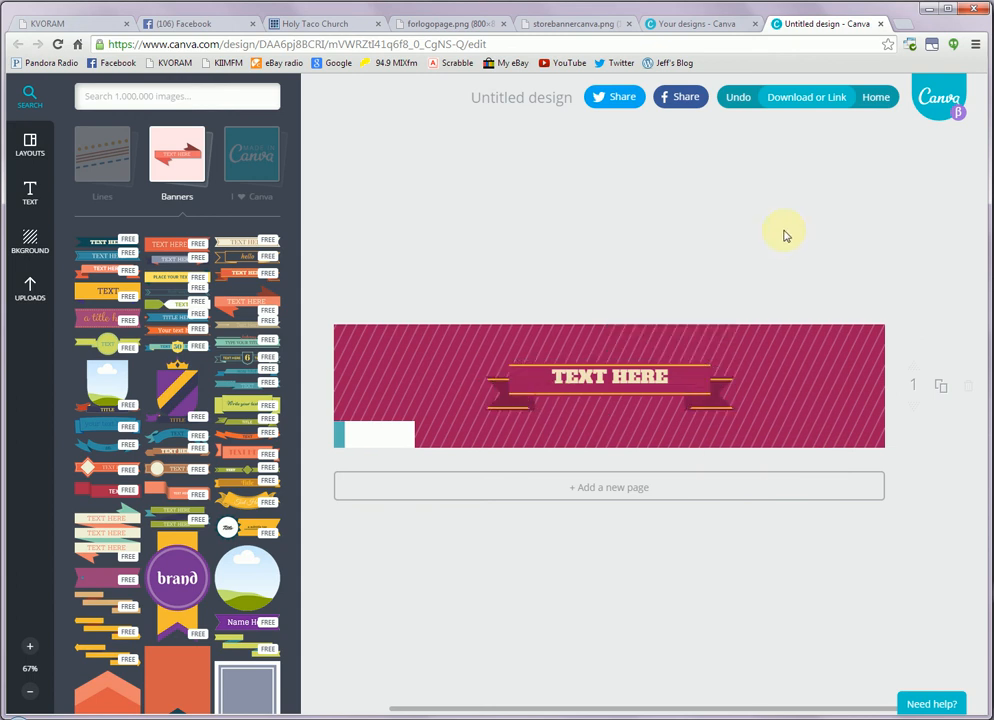
Step: Change the ribbon's yellow trim lines to white
double_click(679, 373)
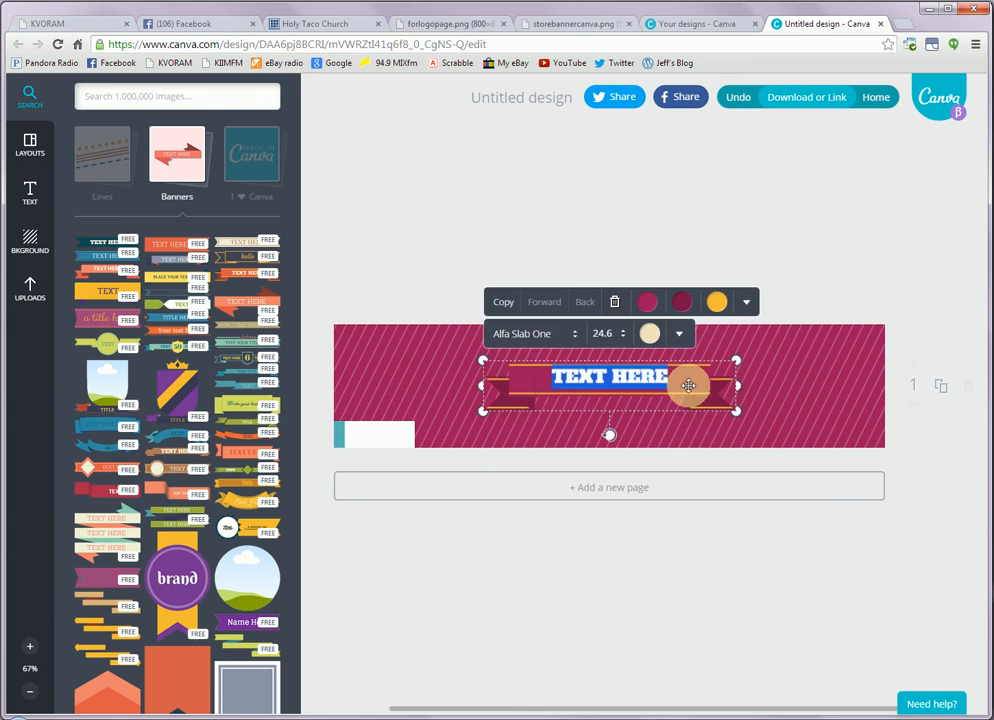
left_click(718, 303)
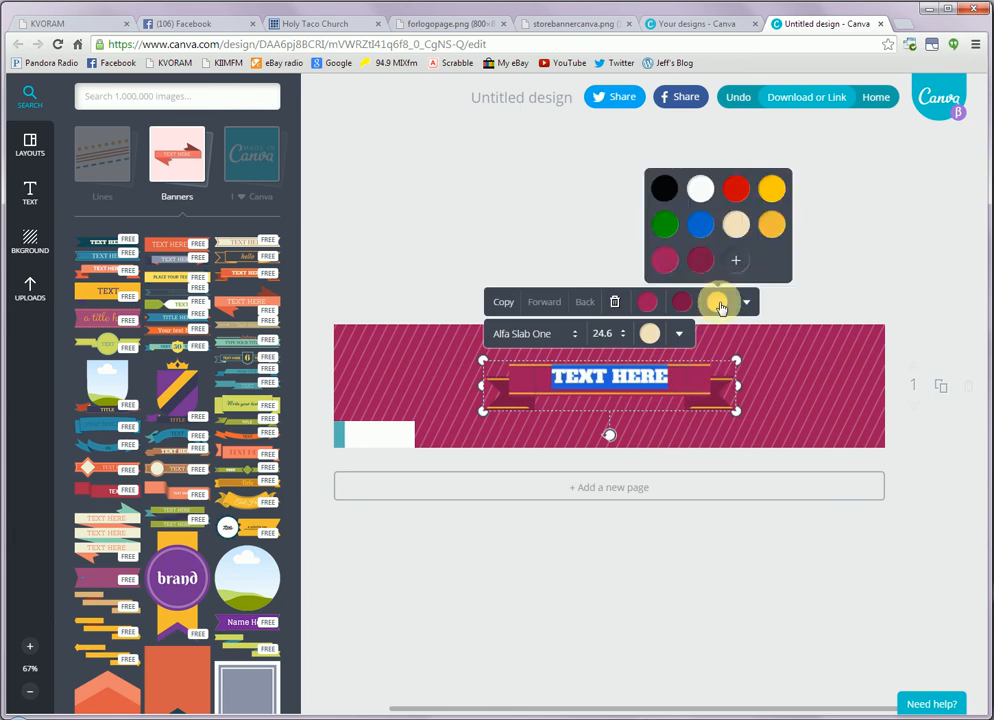
left_click(701, 190)
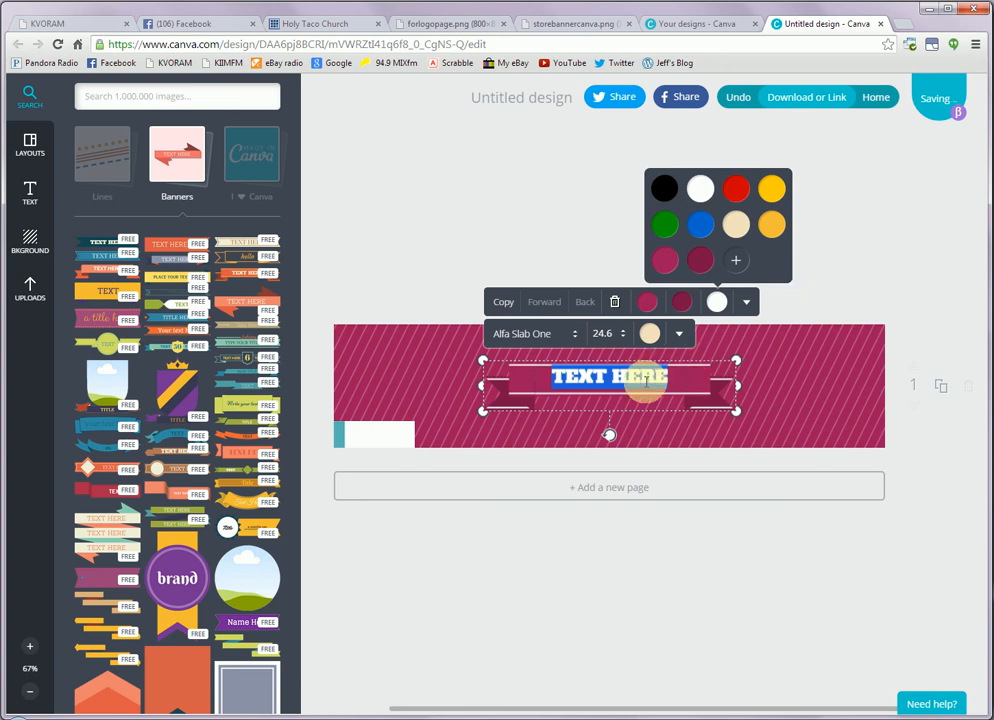
left_click(795, 308)
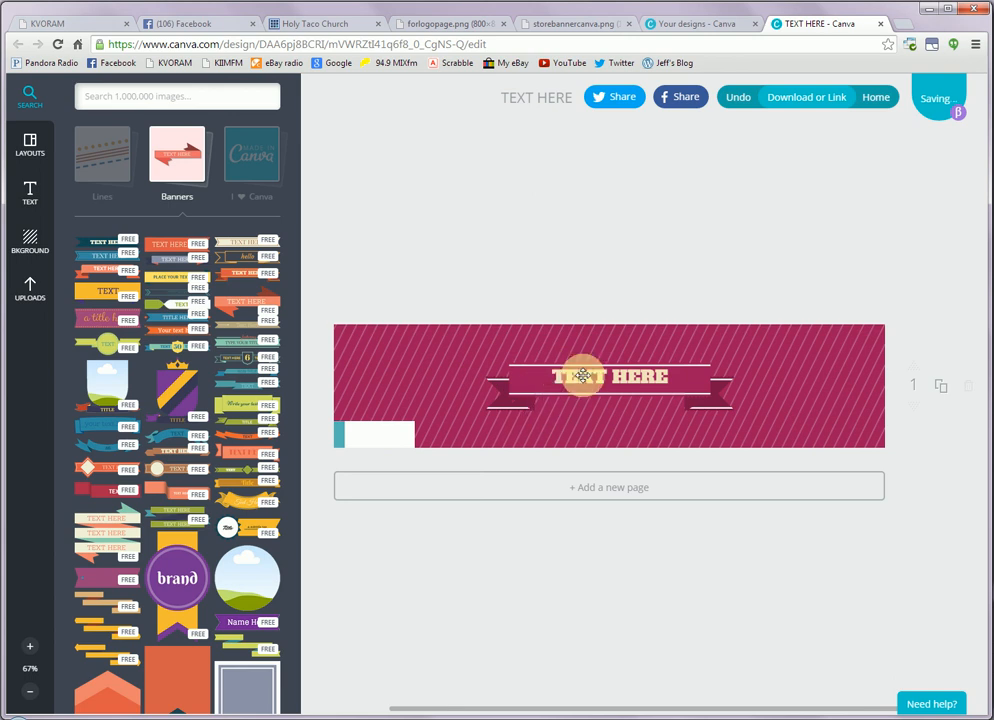
Step: Replace the ribbon's sample text with blank spaces, stretching the empty ribbon to about two thirds of the banner's width
double_click(582, 375)
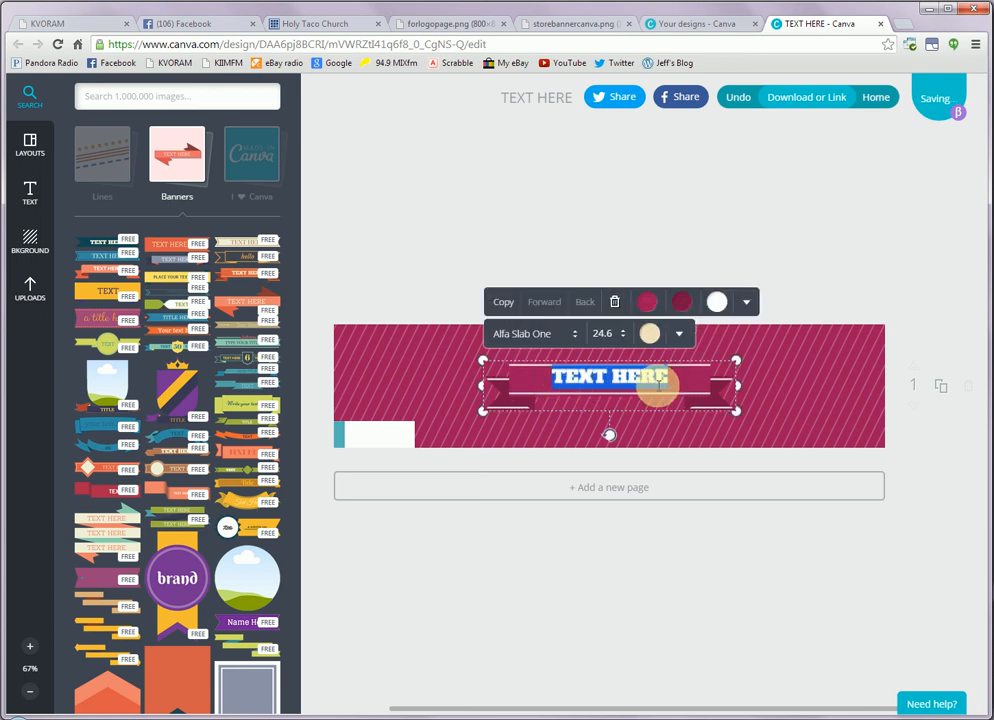
key("BackSpace")
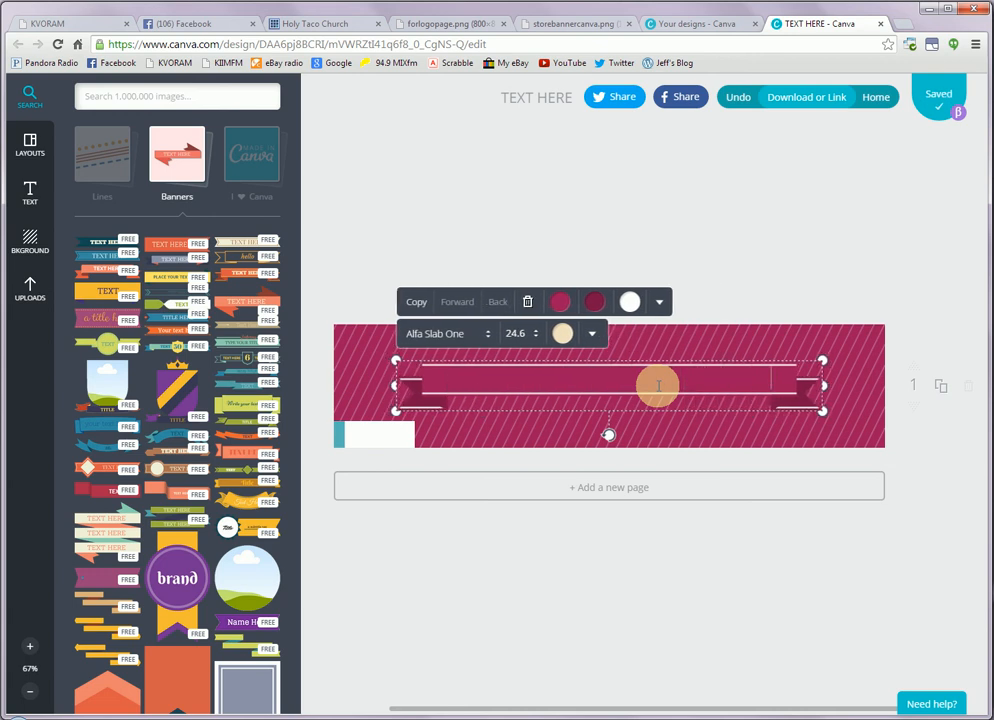
key("BackSpace")
key("BackSpace")
key("BackSpace")
key("BackSpace")
key("BackSpace")
key("BackSpace")
key("BackSpace")
key("BackSpace")
key("BackSpace")
key("BackSpace")
key("BackSpace")
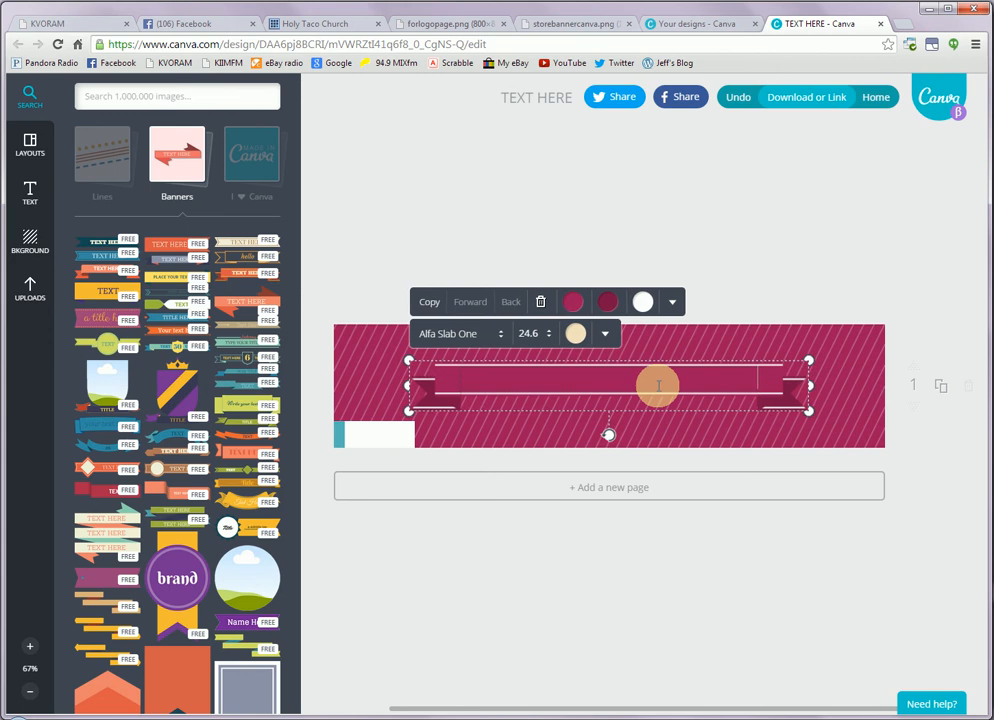
key("BackSpace")
key("BackSpace")
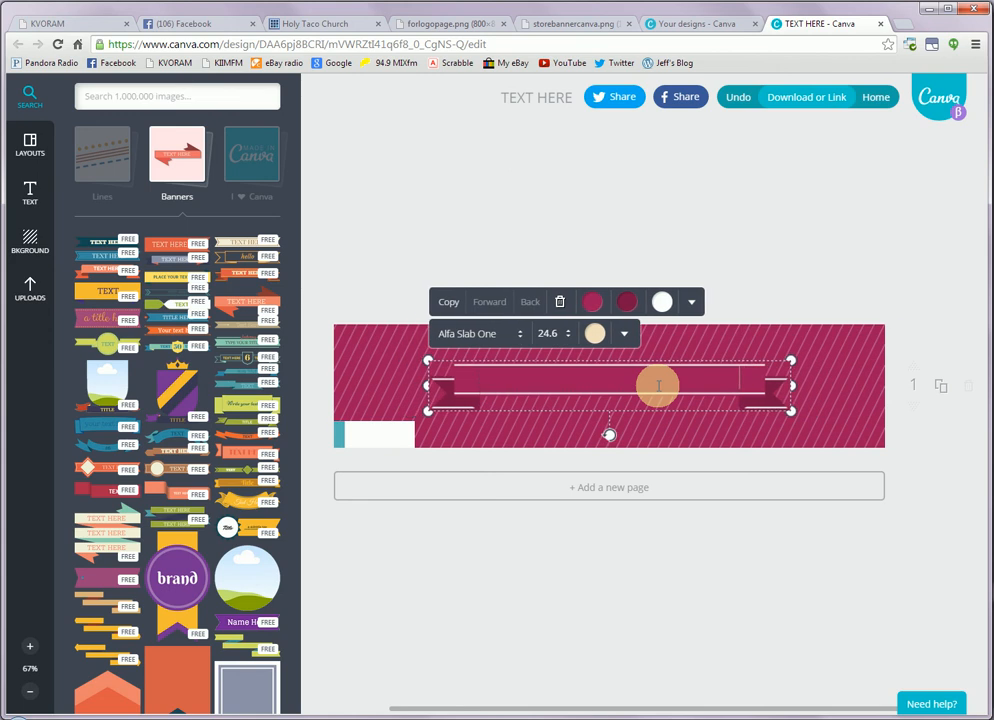
left_click(545, 459)
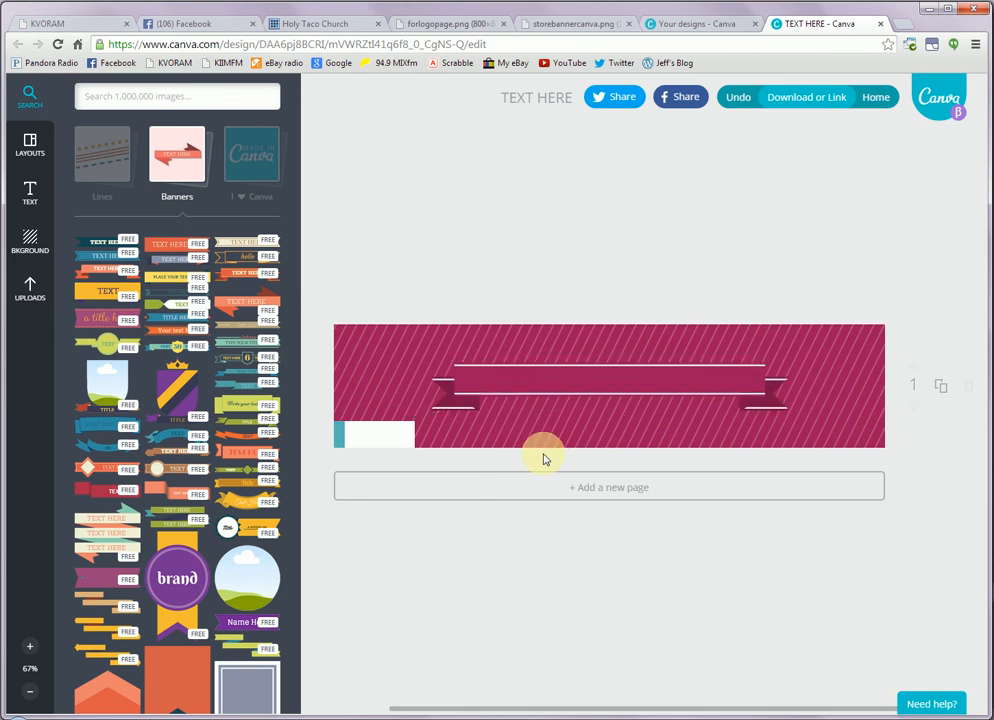
Step: Try moving the ribbon freehand up and slightly left, and undo the move
left_click(563, 397)
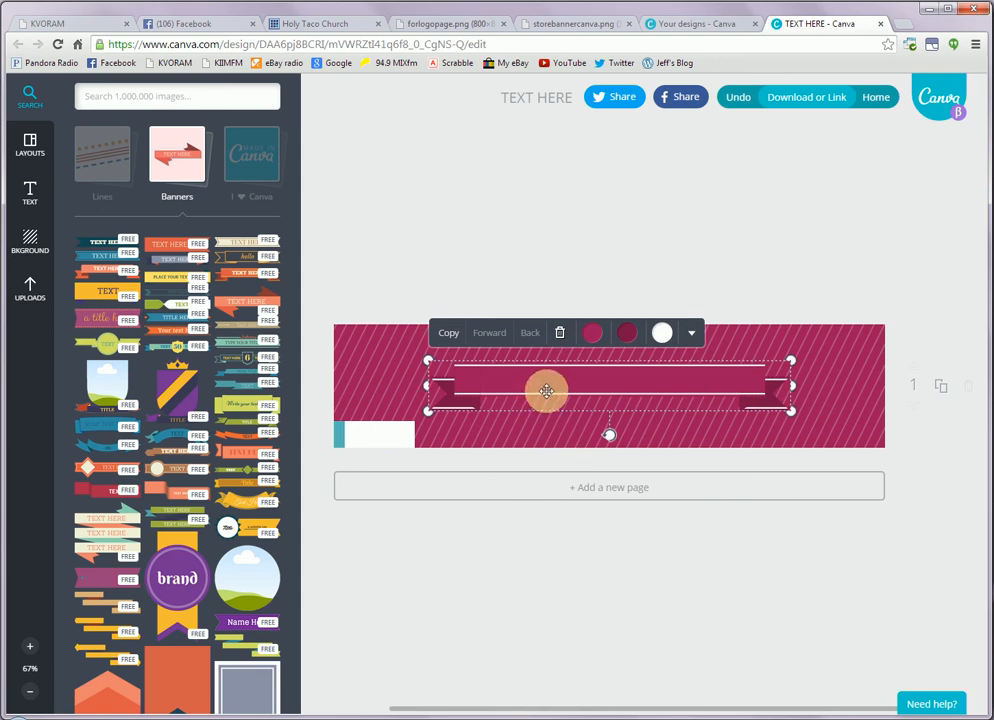
left_click_drag(537, 406, 534, 377)
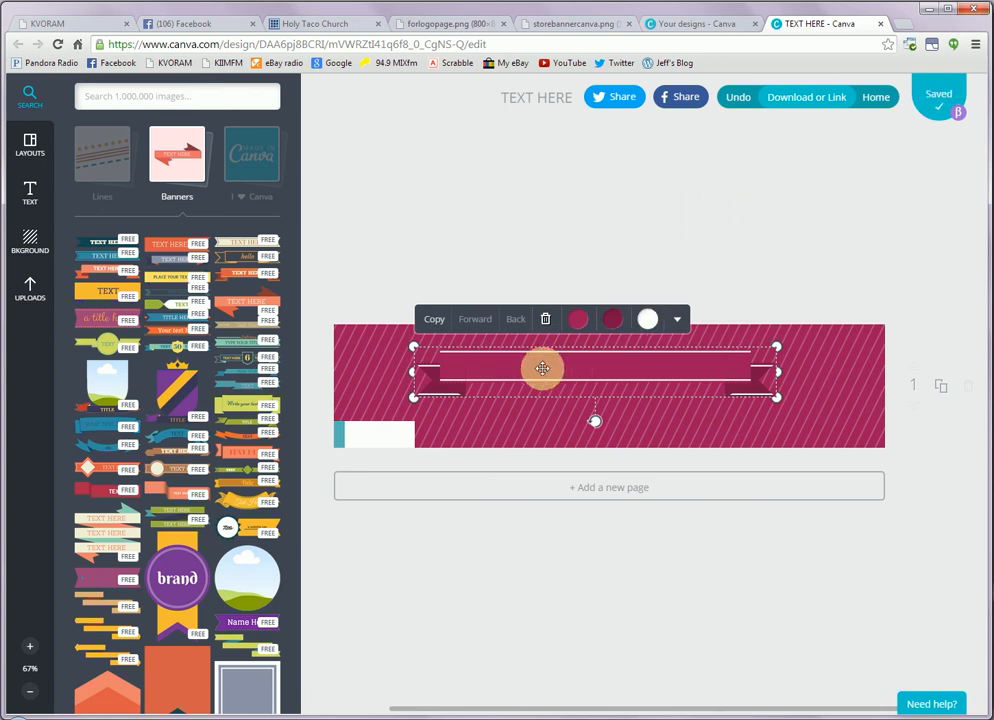
left_click(738, 101)
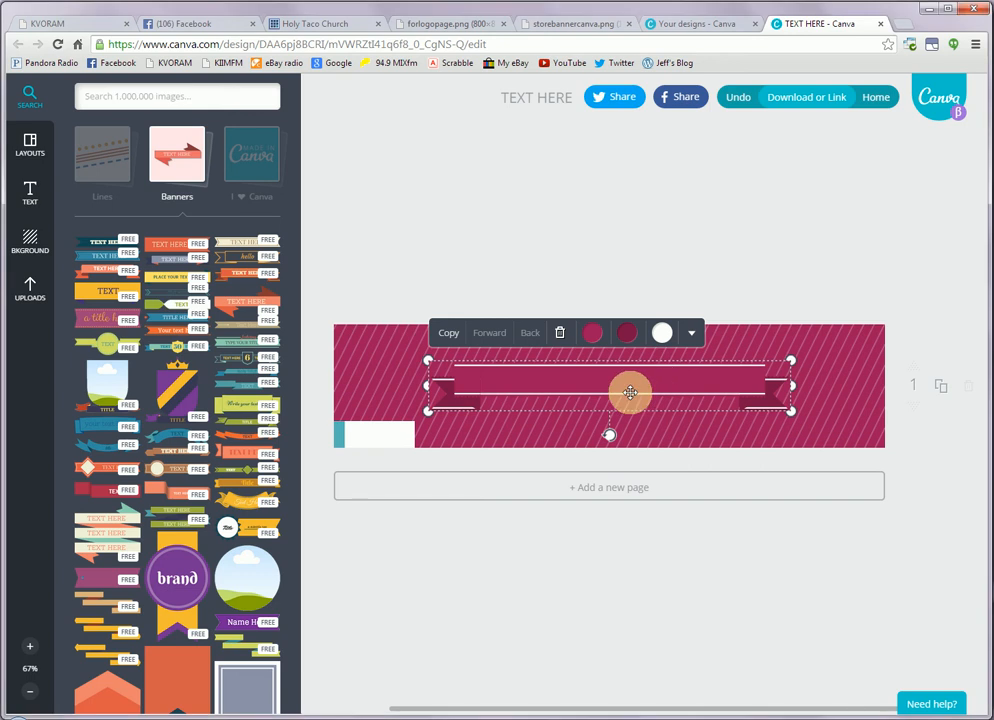
Step: Nudge the ribbon straight up to just below the banner's upper edge, keeping it horizontally centred
key("Up")
key("Up")
key("Up")
key("Up")
key("Up")
key("Up")
key("Up")
key("Up")
key("Up")
key("Up")
key("Up")
key("Up")
key("Up")
key("Up")
key("Up")
key("Up")
key("Up")
key("Up")
key("Up")
key("Up")
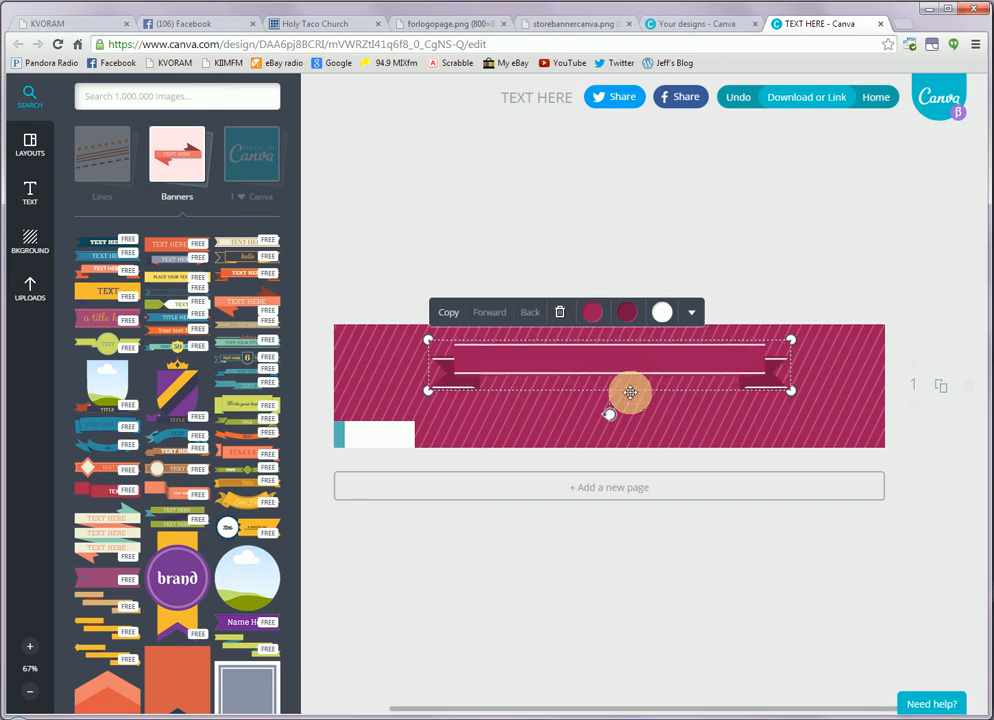
key("Up")
key("Up")
key("Up")
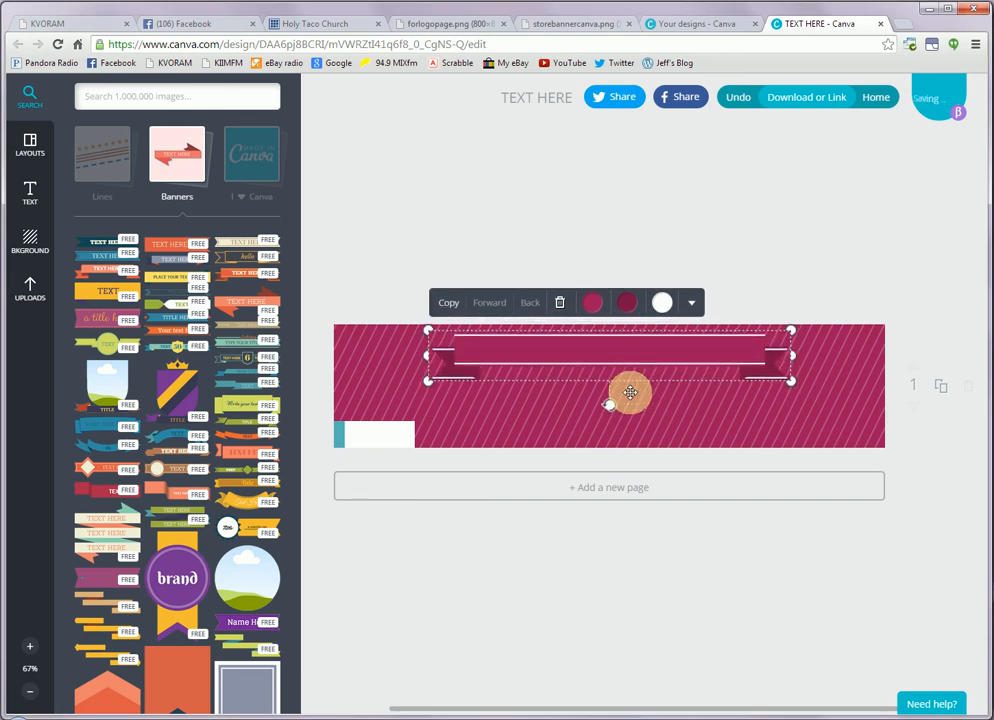
key("Up")
key("Up")
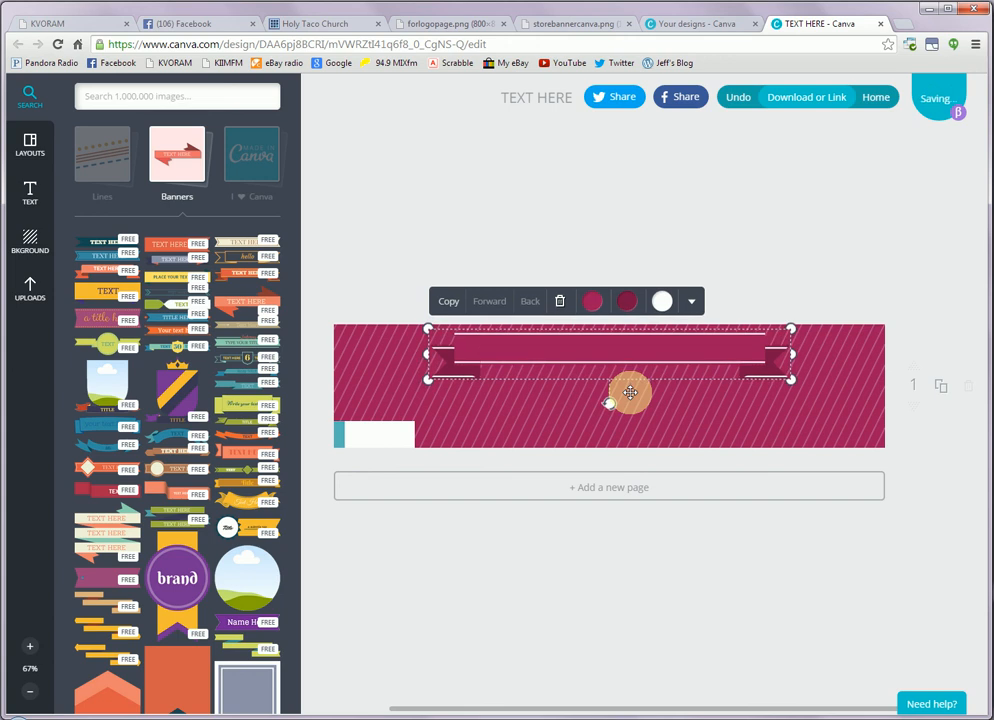
left_click(954, 308)
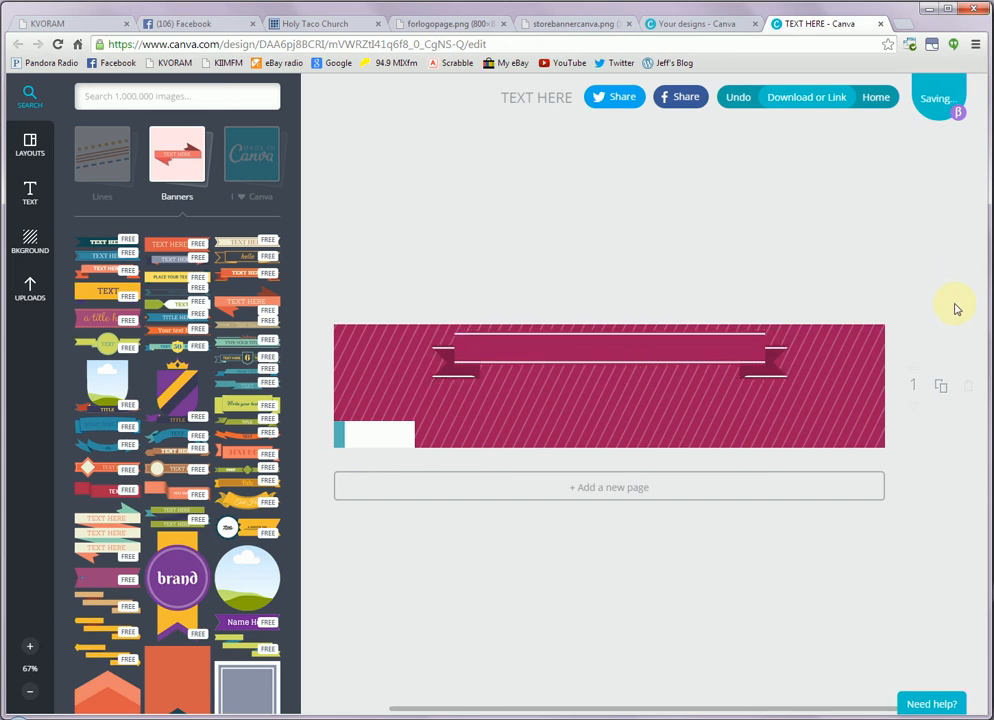
Step: Add a subtitle text below the ribbon reading "check our nifty widgets!"
left_click(30, 199)
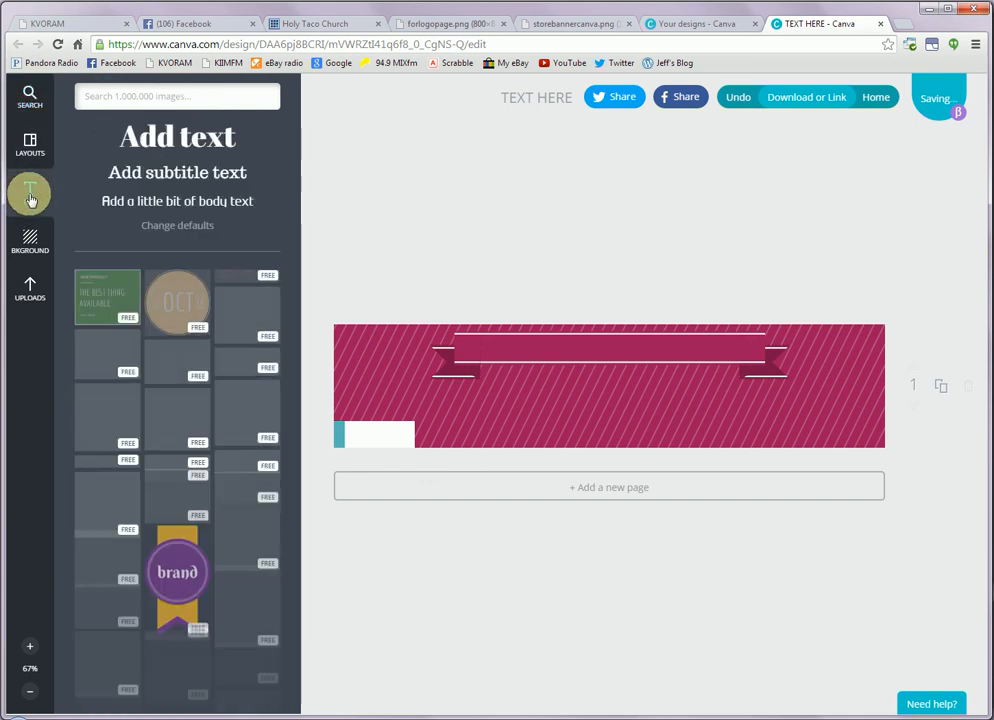
left_click(138, 182)
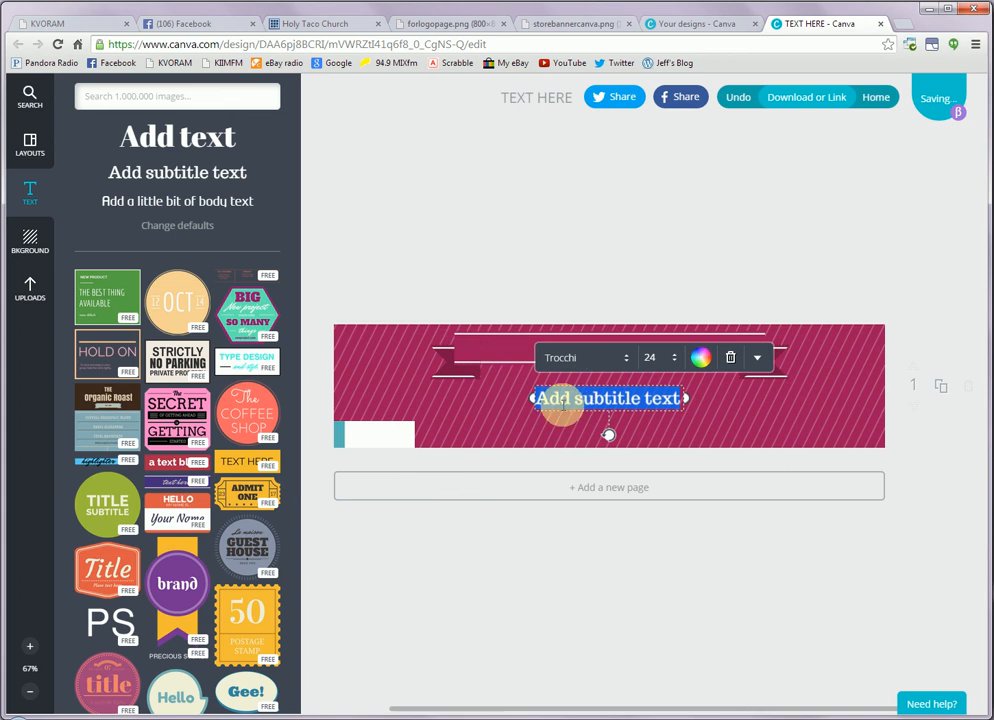
left_click_drag(555, 399, 879, 557)
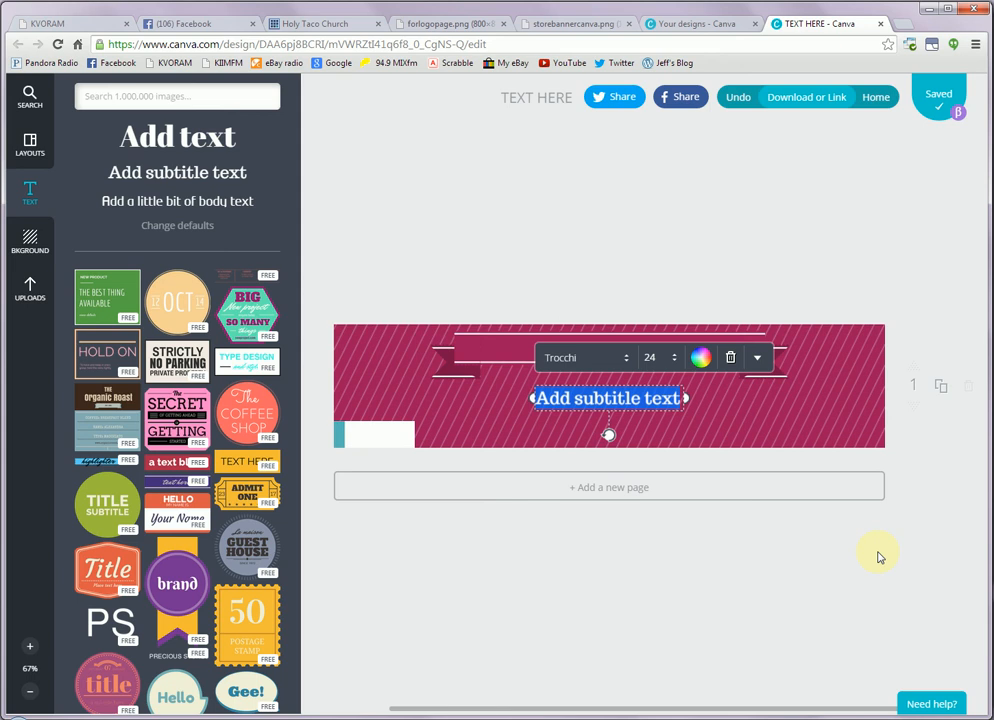
type("c")
type("heko")
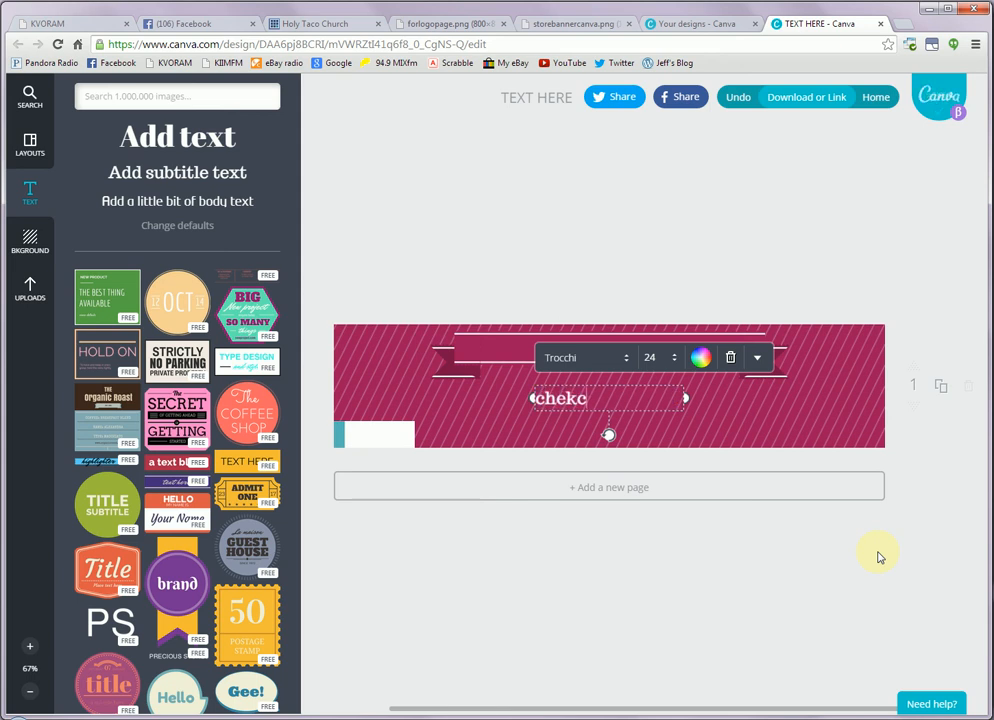
key("BackSpace")
key("BackSpace")
type("ck our")
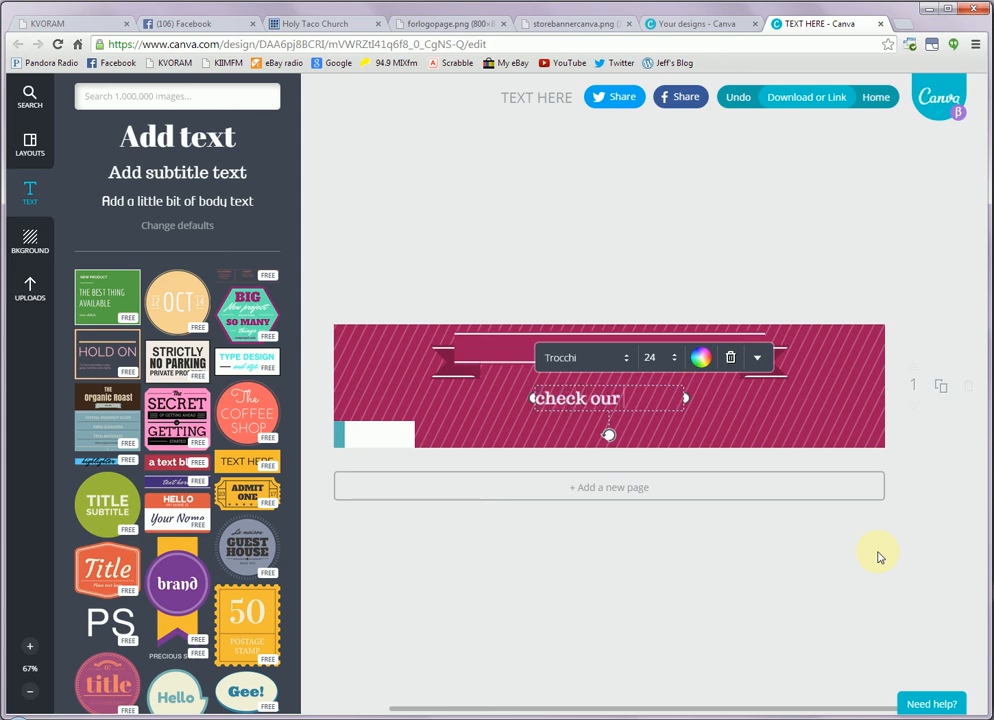
type(" nifty widgets")
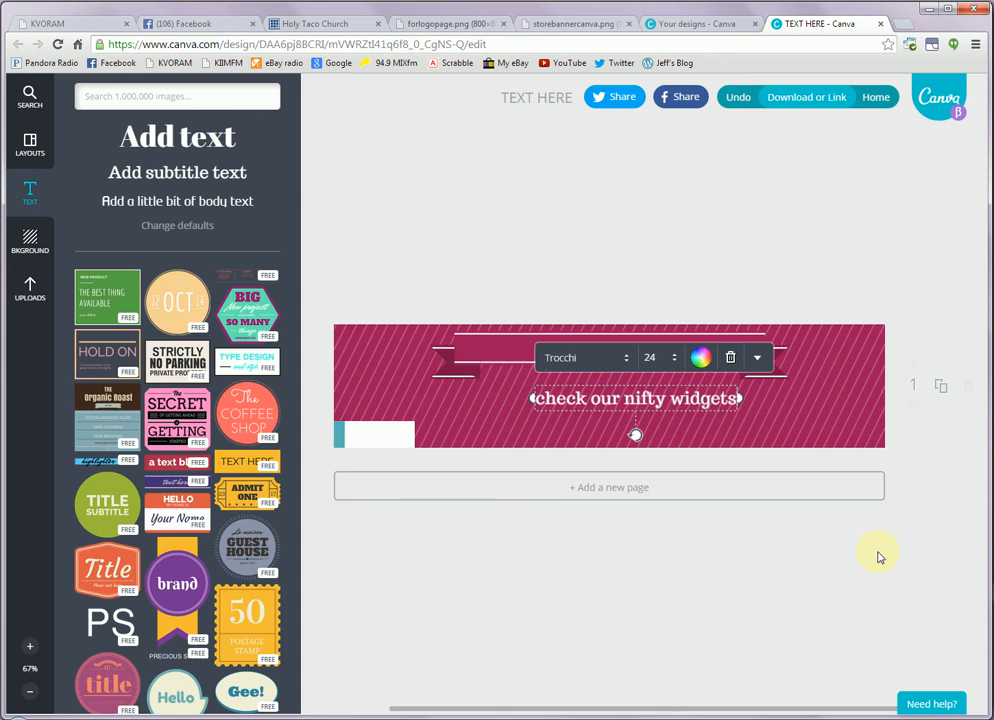
type("!")
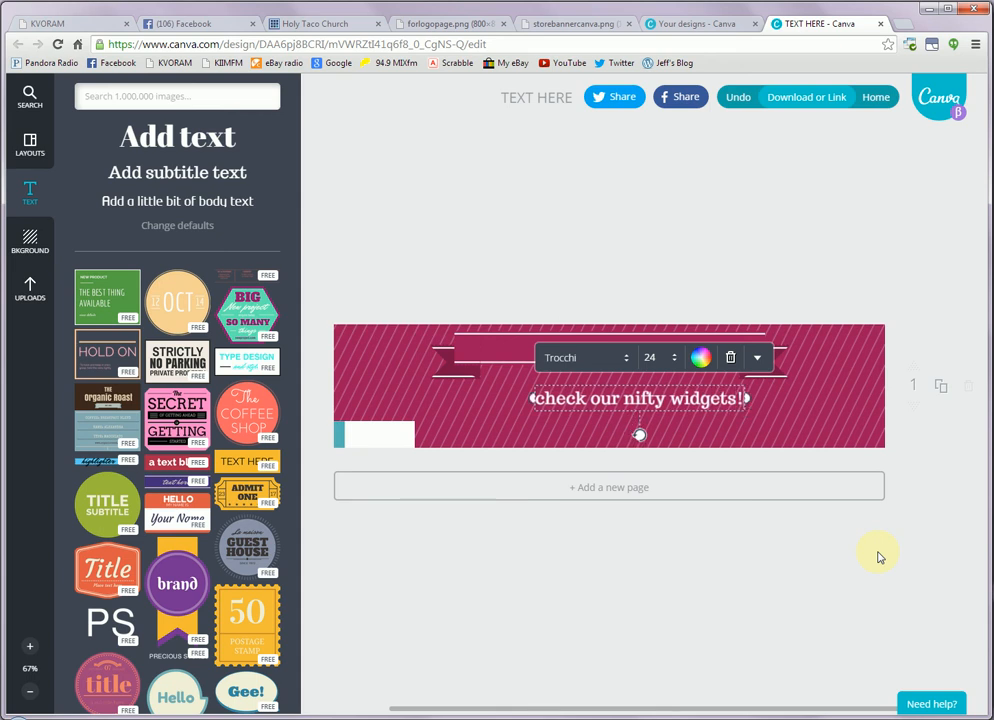
Step: Format the "check our nifty widgets!" slogan in the Codystar font at size 32
left_click_drag(535, 398, 779, 403)
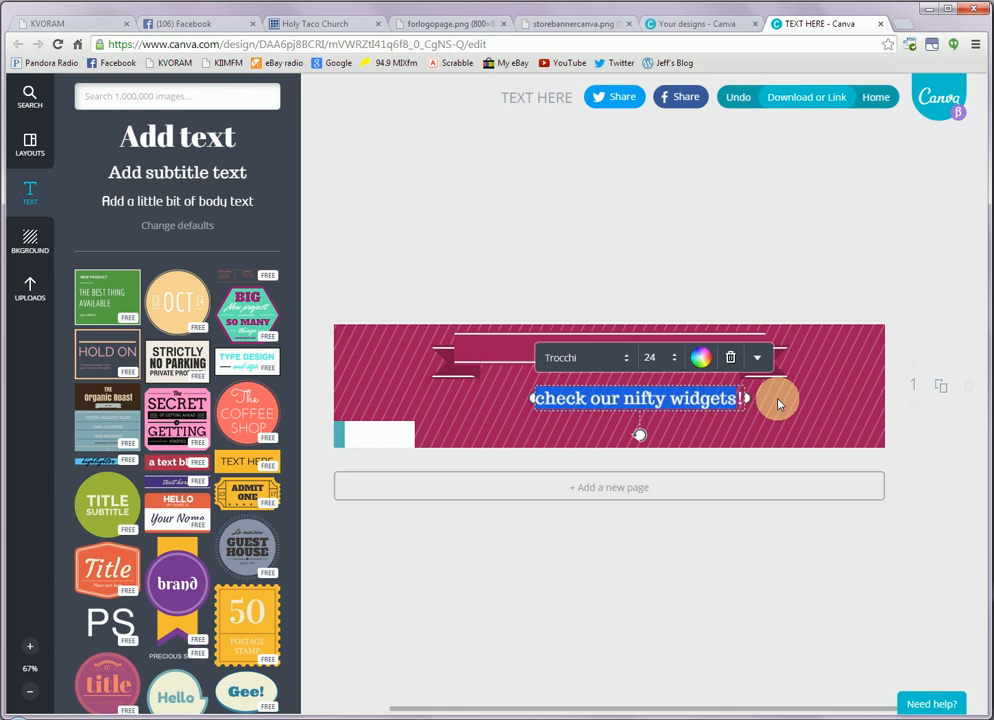
left_click(628, 368)
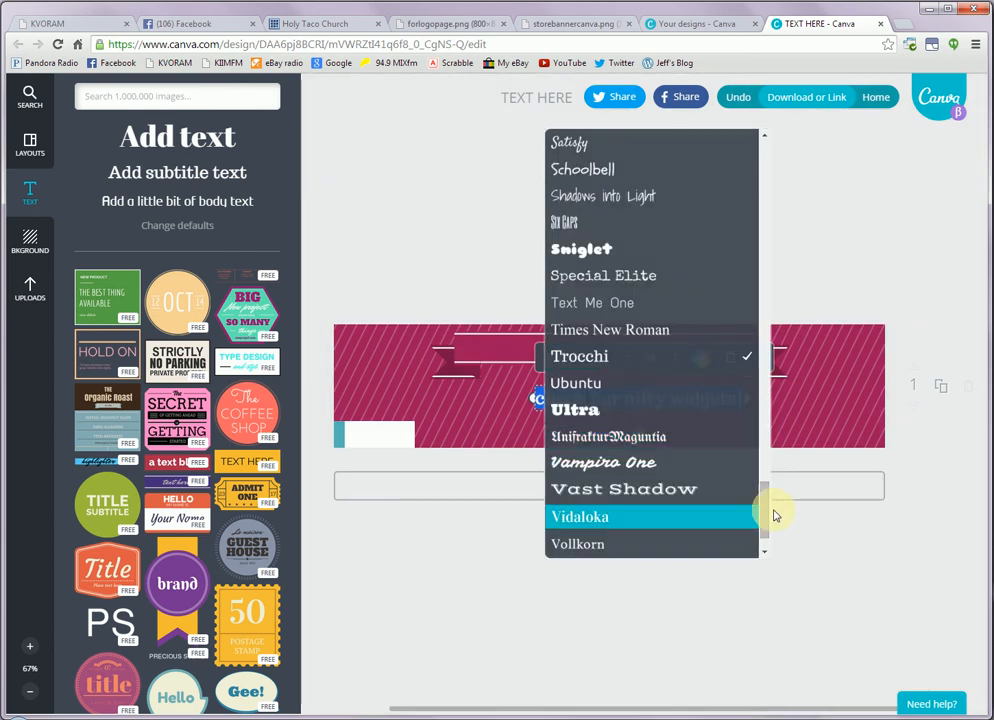
left_click_drag(763, 516, 743, 235)
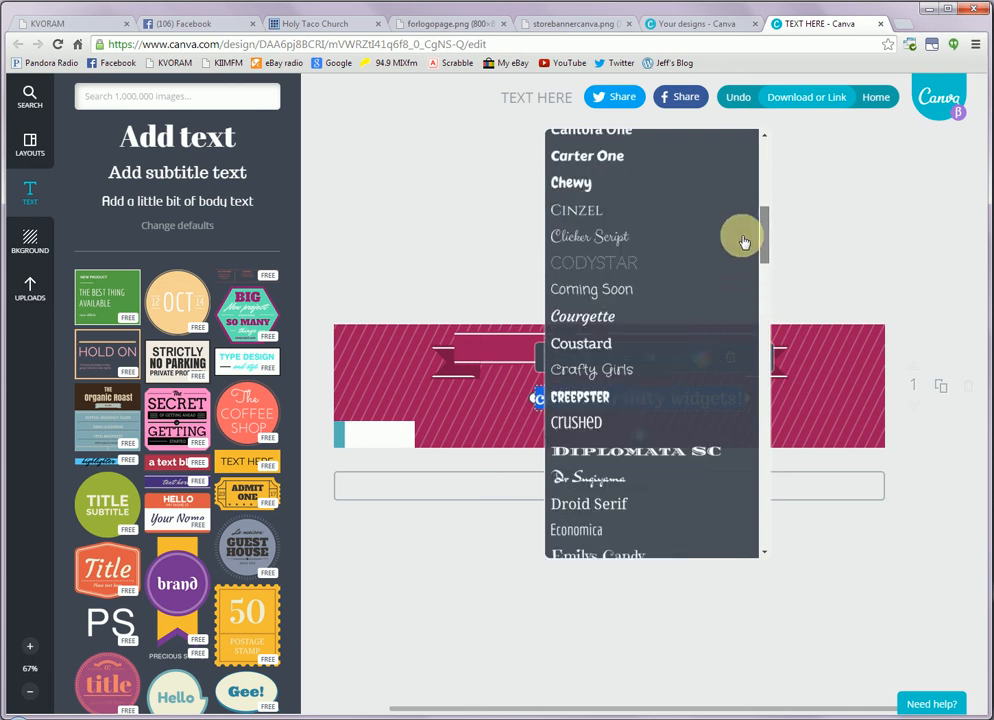
left_click(620, 263)
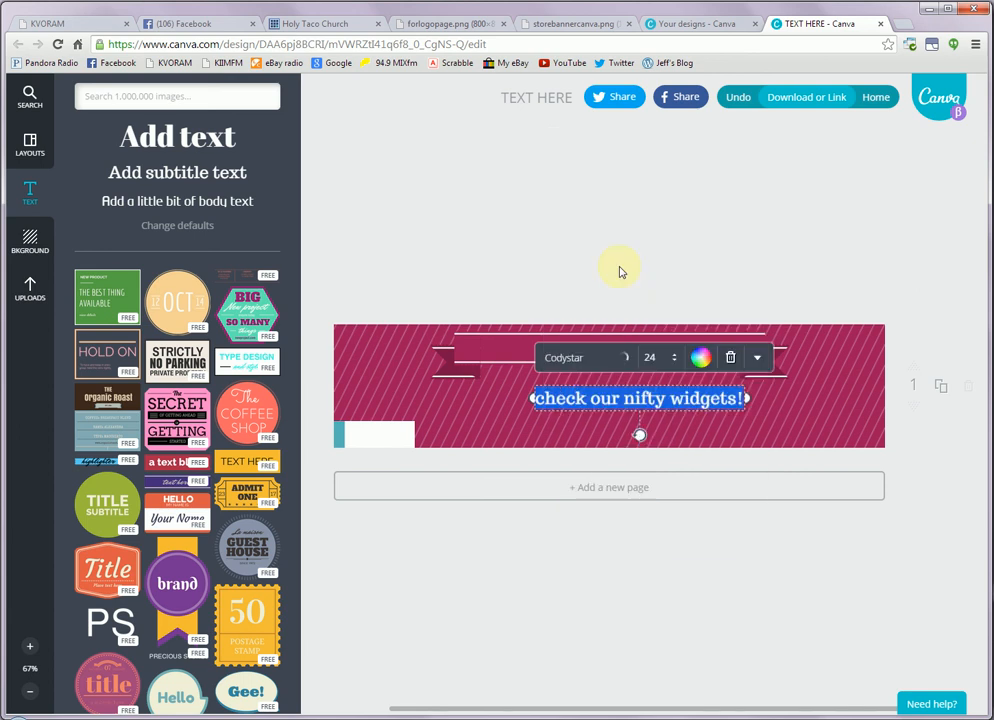
left_click(676, 358)
left_click(670, 527)
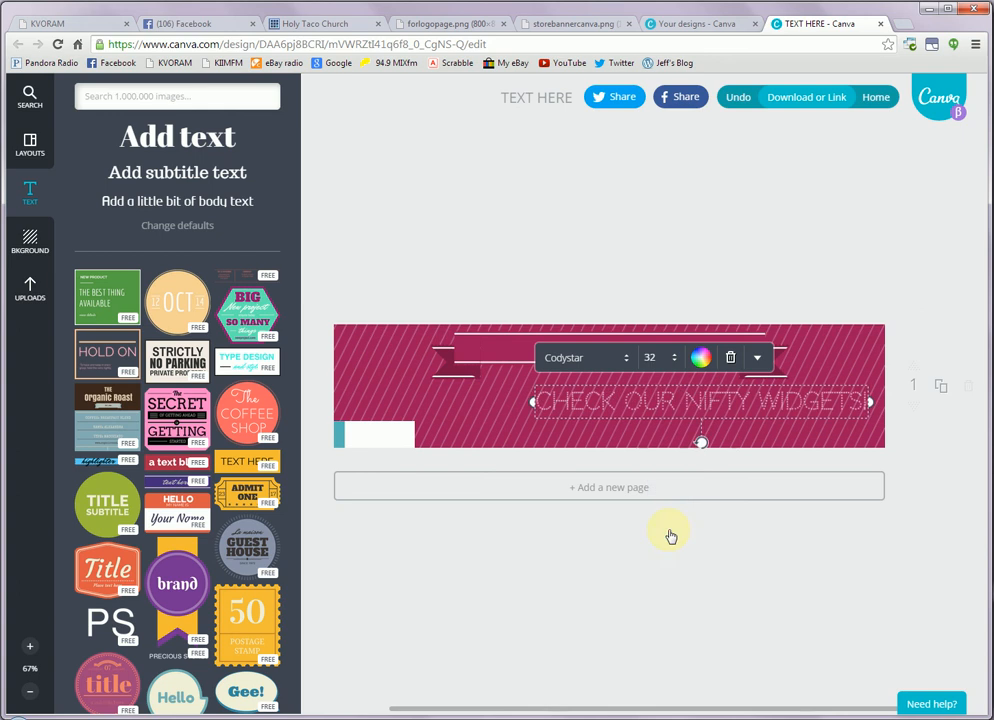
Step: Move the enlarged slogan left and slightly up so it sits roughly centred just beneath the ribbon
left_click(697, 297)
left_click(707, 425)
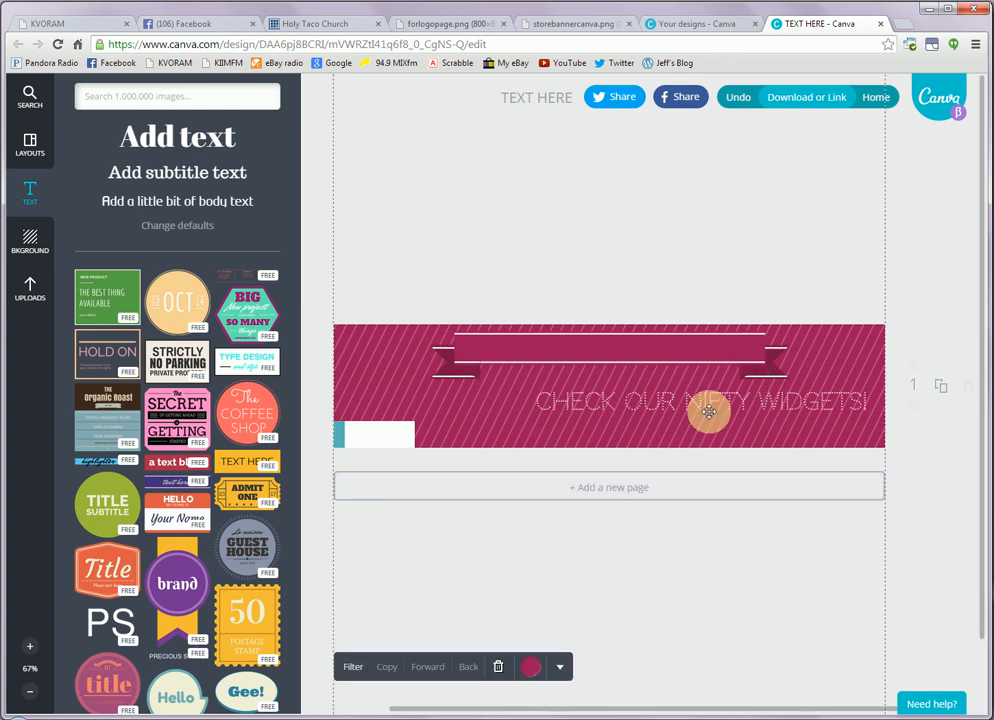
left_click(710, 422)
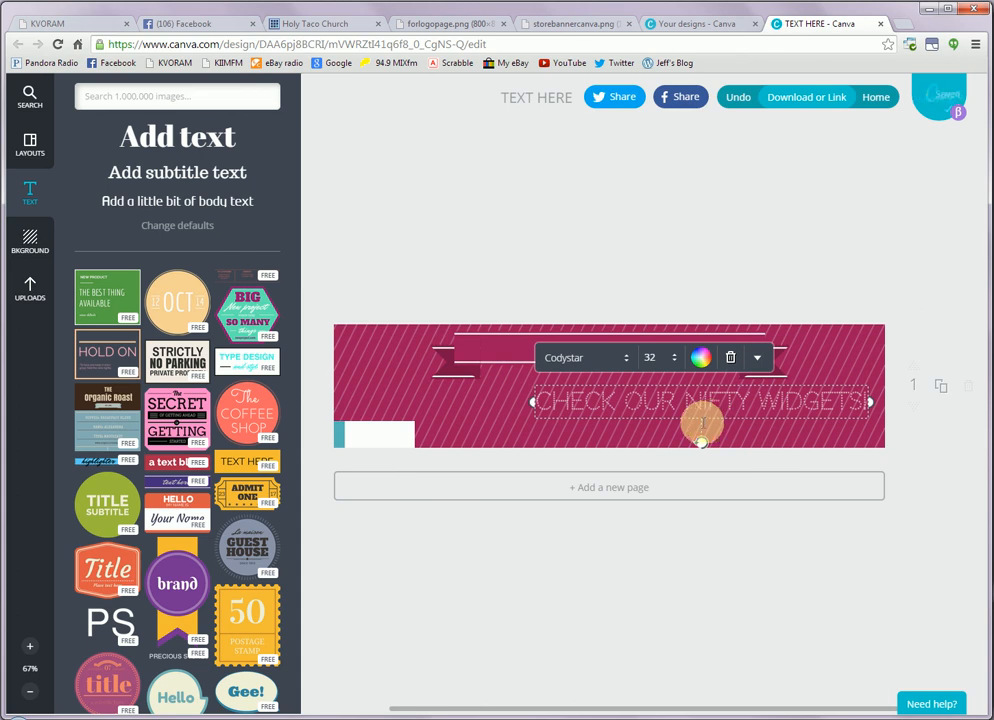
left_click_drag(706, 417, 628, 406)
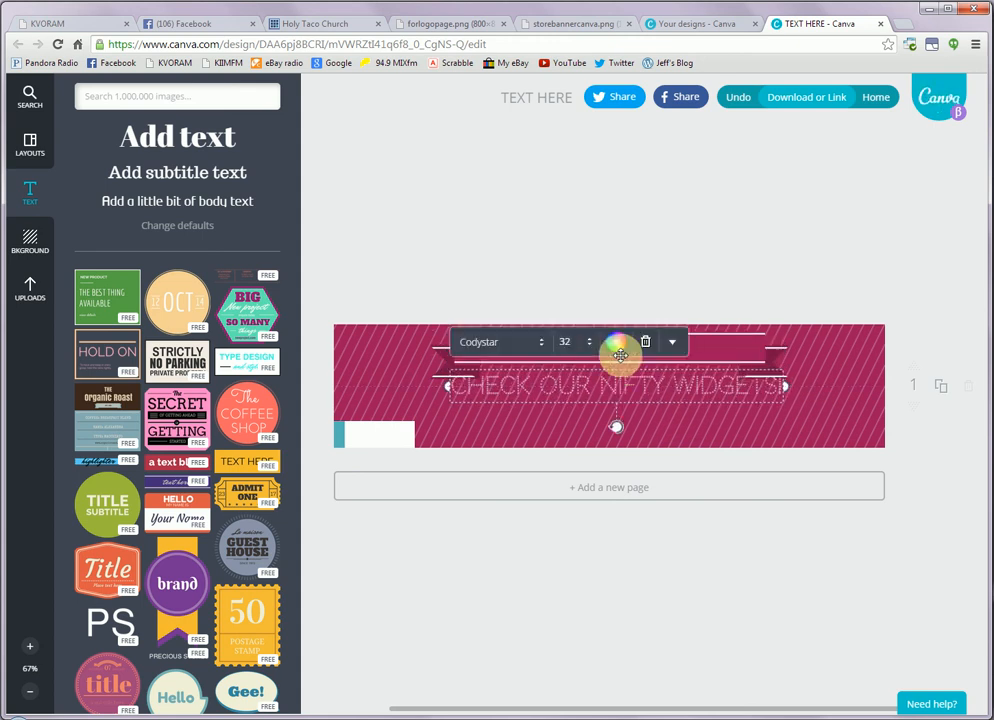
Step: Lengthen the ribbon with extra blank spaces in its text, and move the slogan onto it, horizontally centred
left_click(701, 347)
left_click(683, 348)
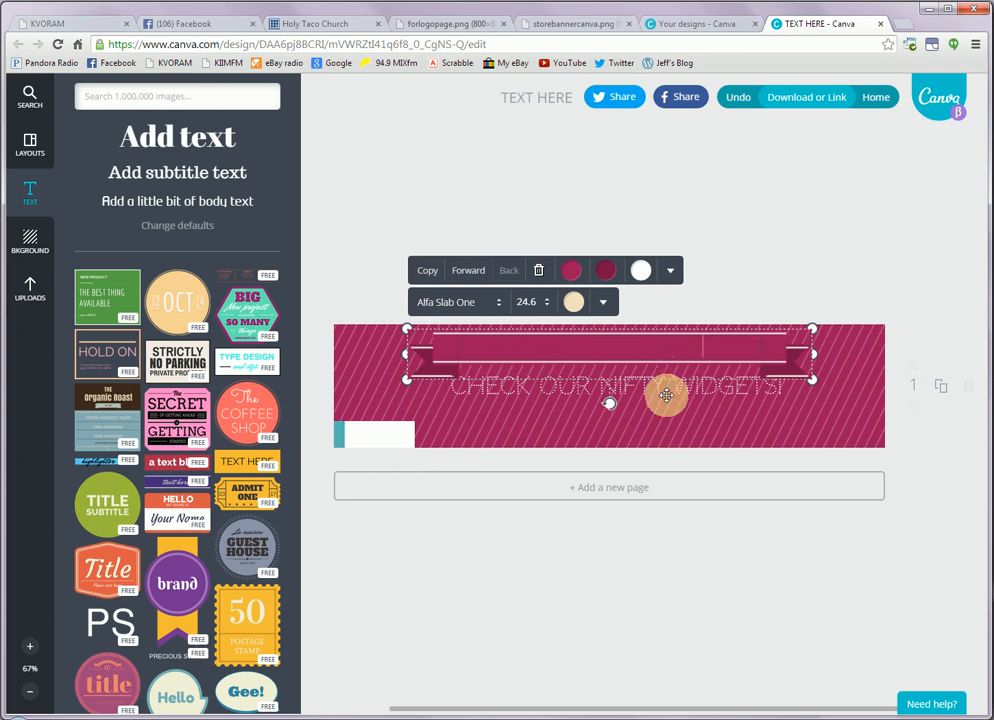
left_click(666, 394)
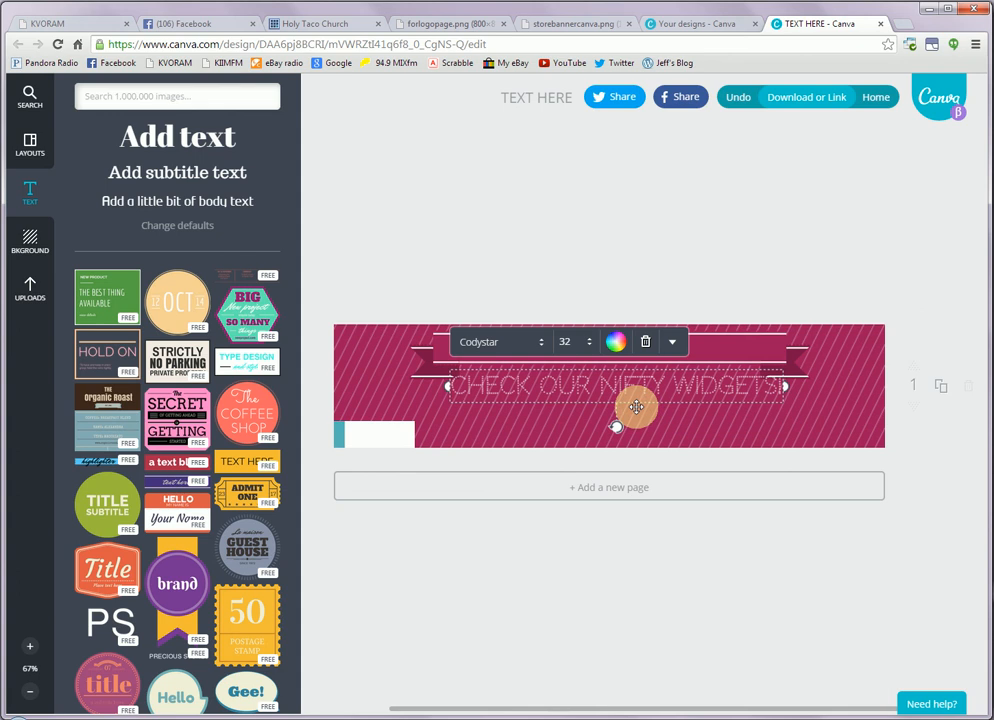
left_click_drag(637, 404, 627, 371)
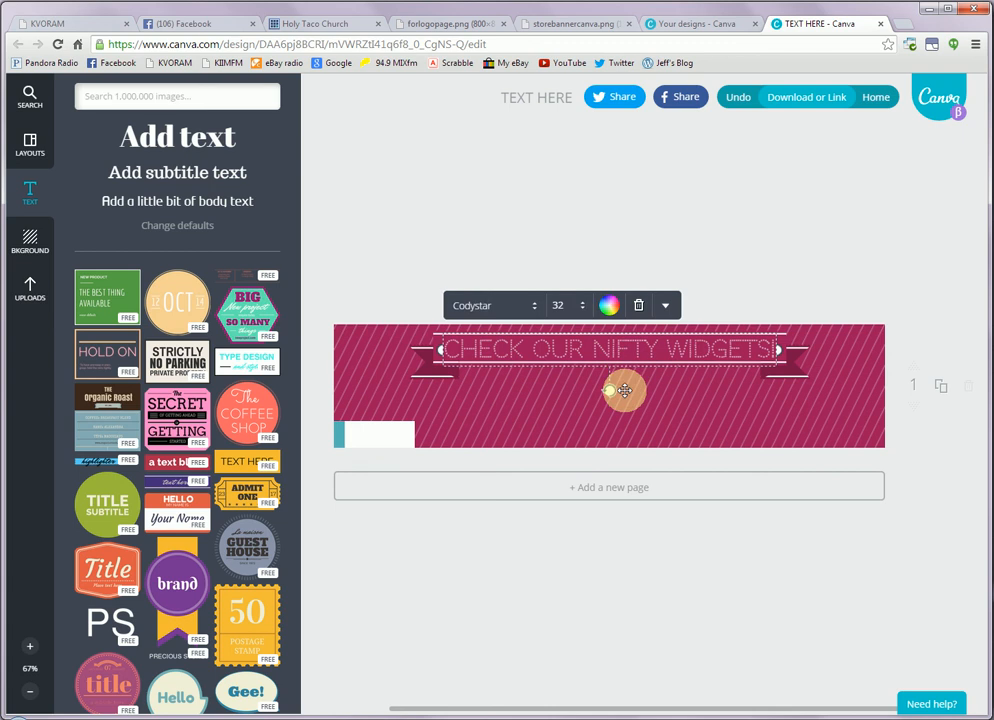
left_click(674, 592)
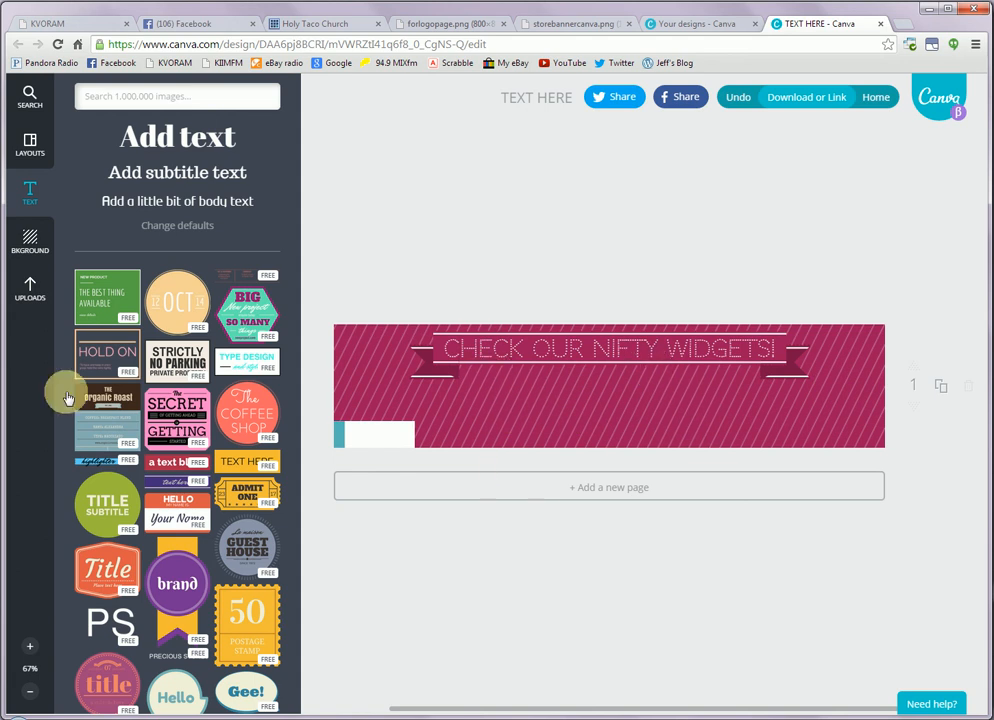
Step: Show the uploaded images and look at the file chooser for new uploads, leaving it without choosing a file
left_click(26, 291)
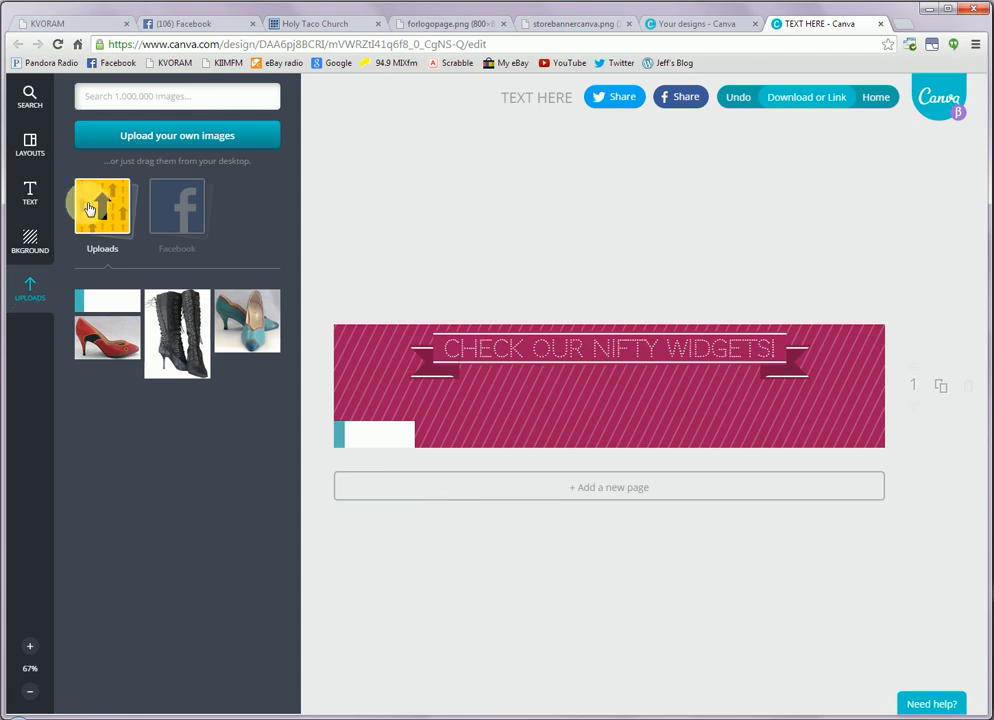
left_click(101, 213)
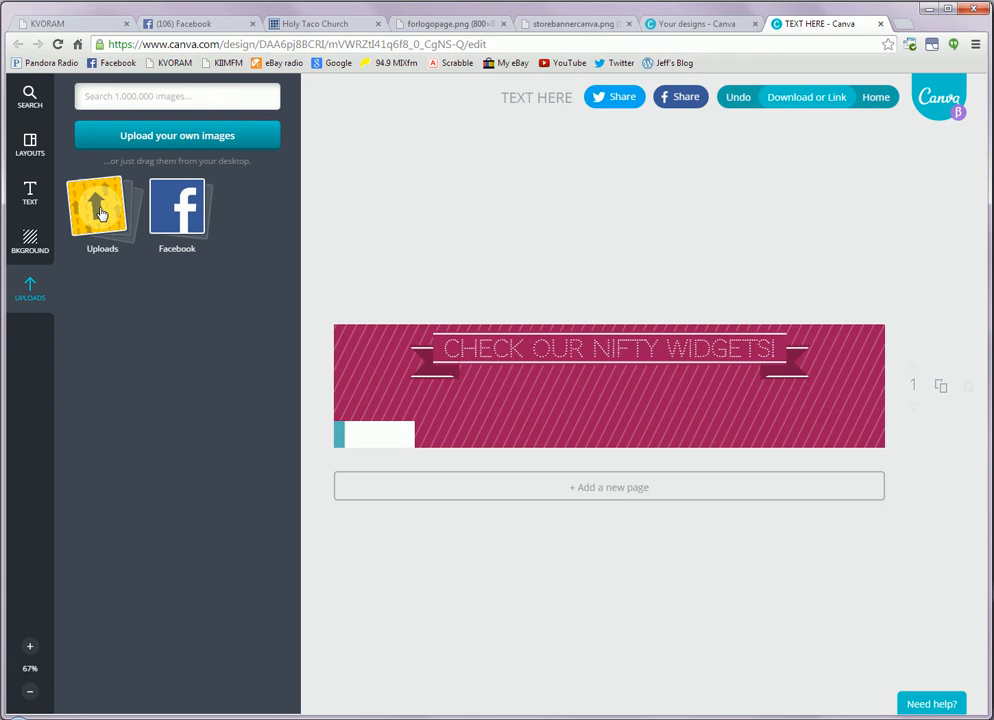
left_click(98, 213)
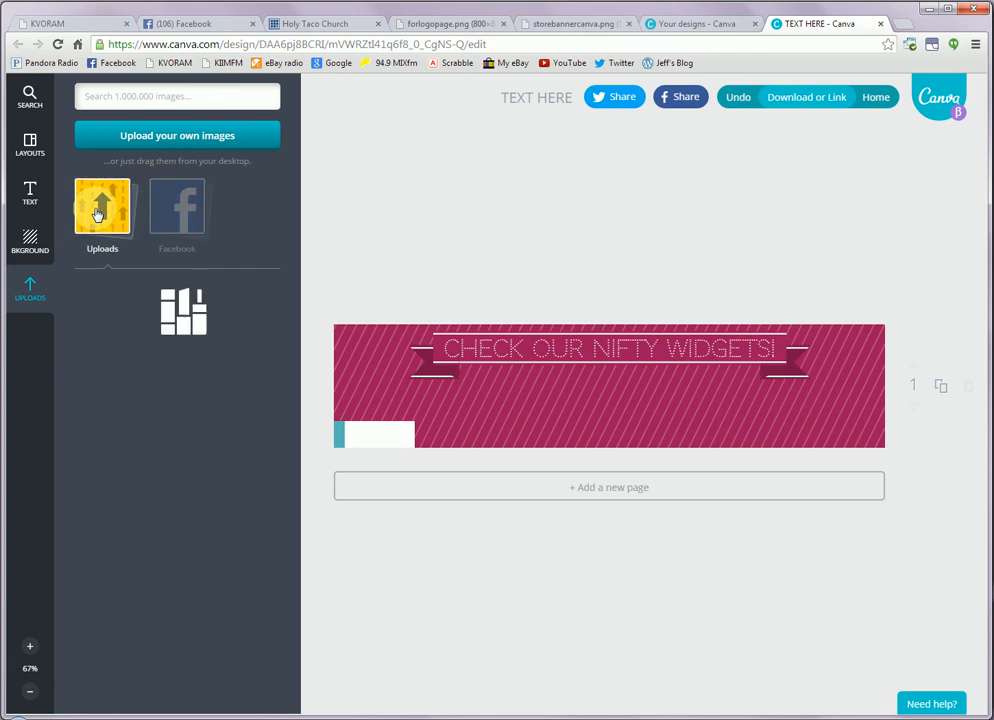
left_click(149, 146)
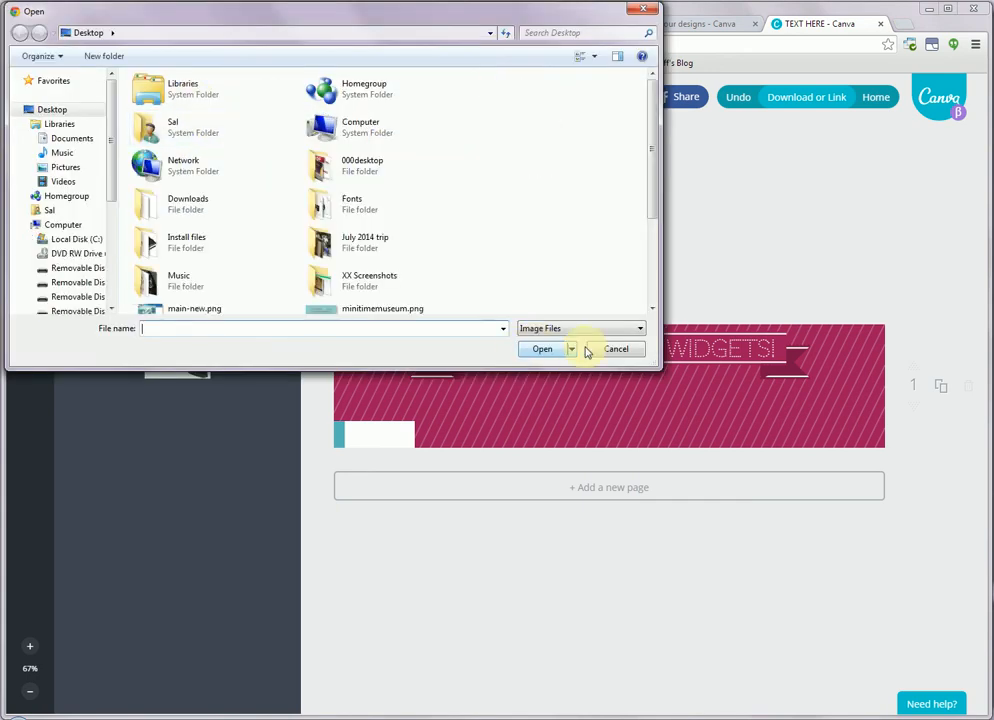
left_click(615, 349)
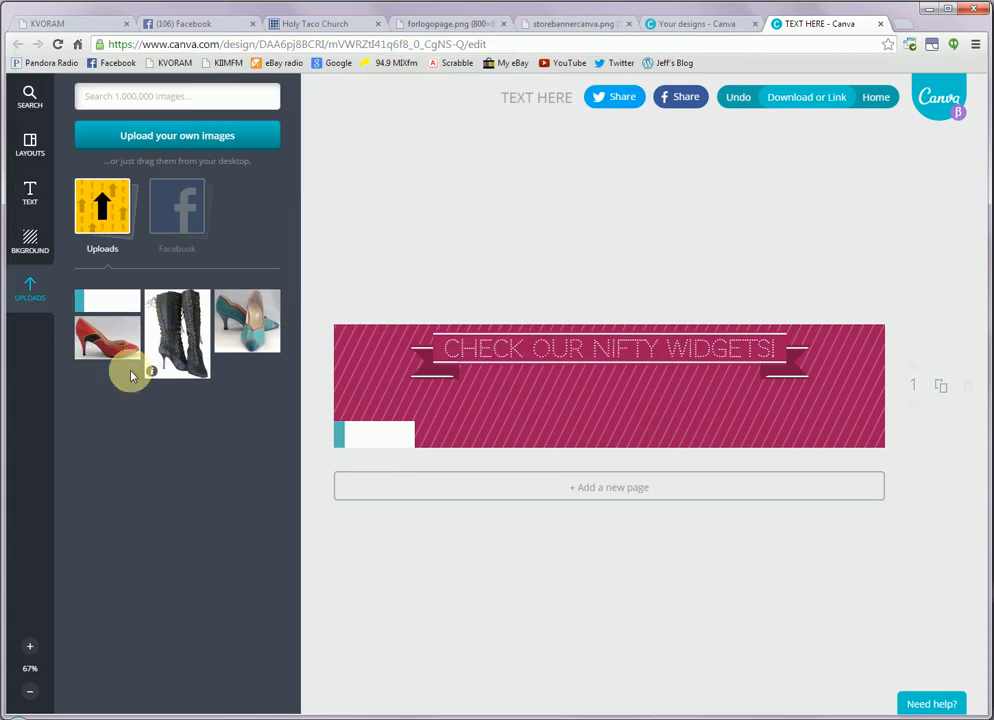
Step: Switch to the file manager and upload ltdenimbg.jpg from the "art - common" folder to the uploaded images
mouse_move(153, 714)
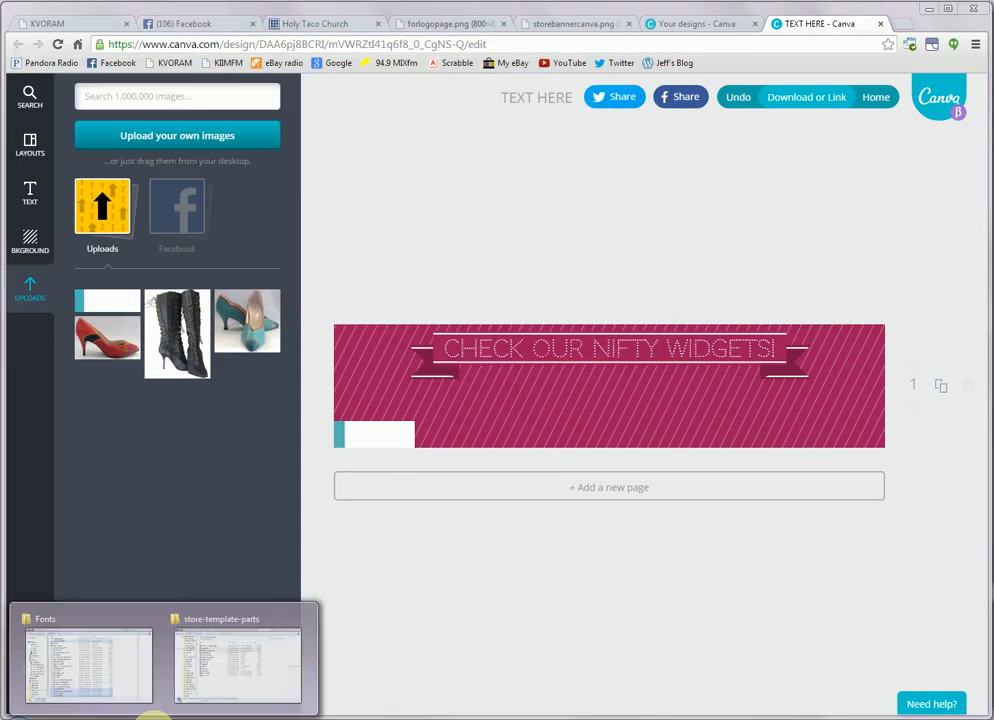
left_click(211, 665)
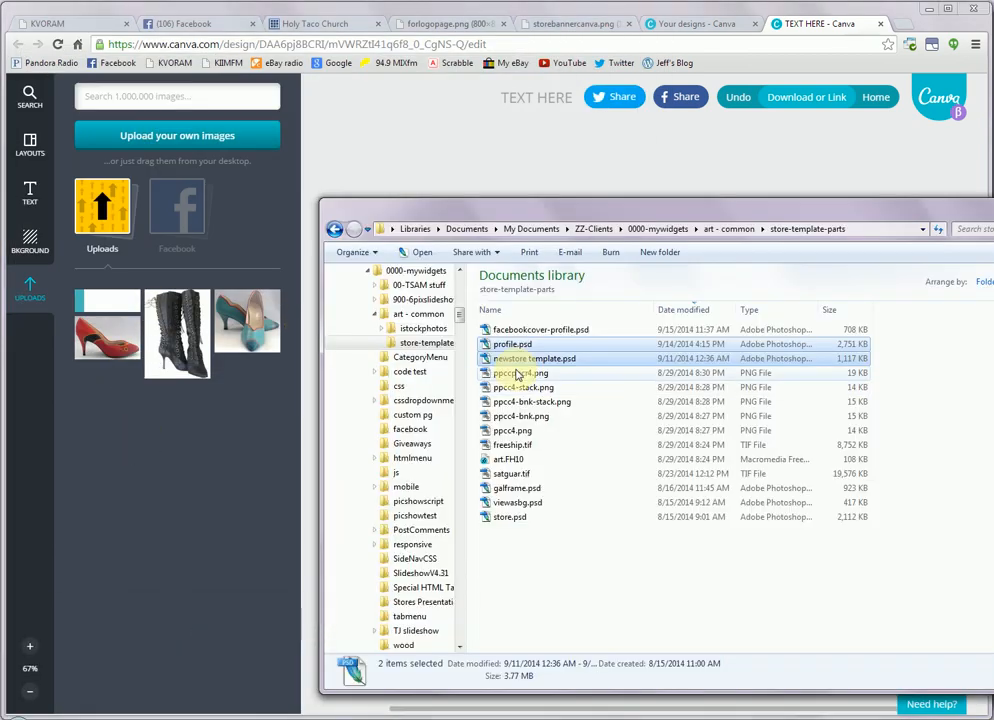
left_click(413, 316)
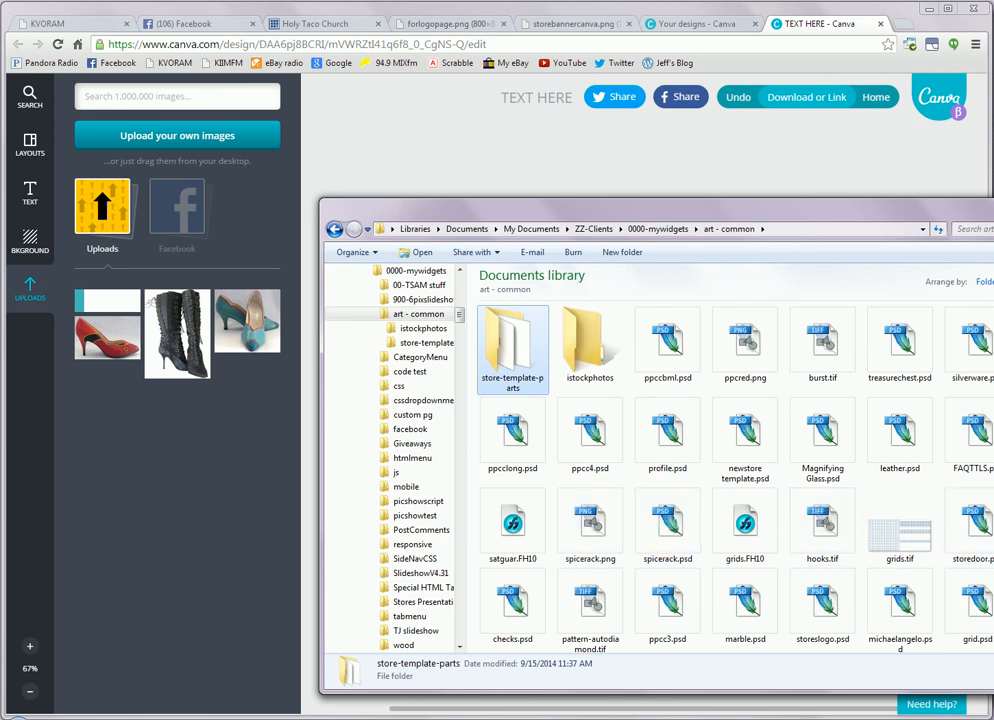
scroll(888, 426, "down", 10)
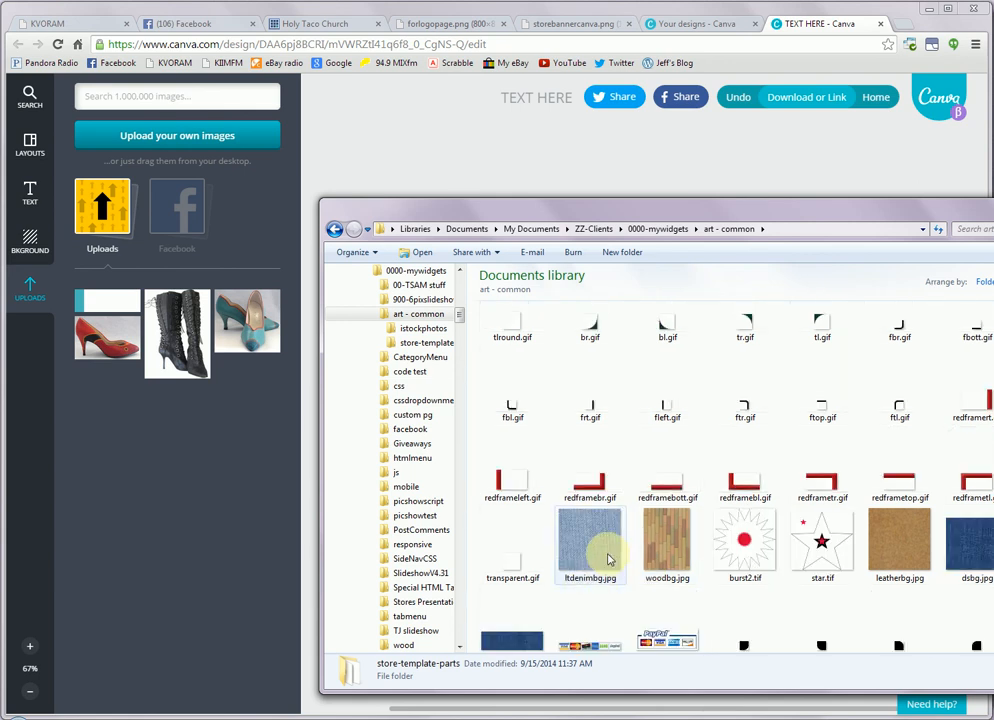
left_click_drag(609, 559, 189, 543)
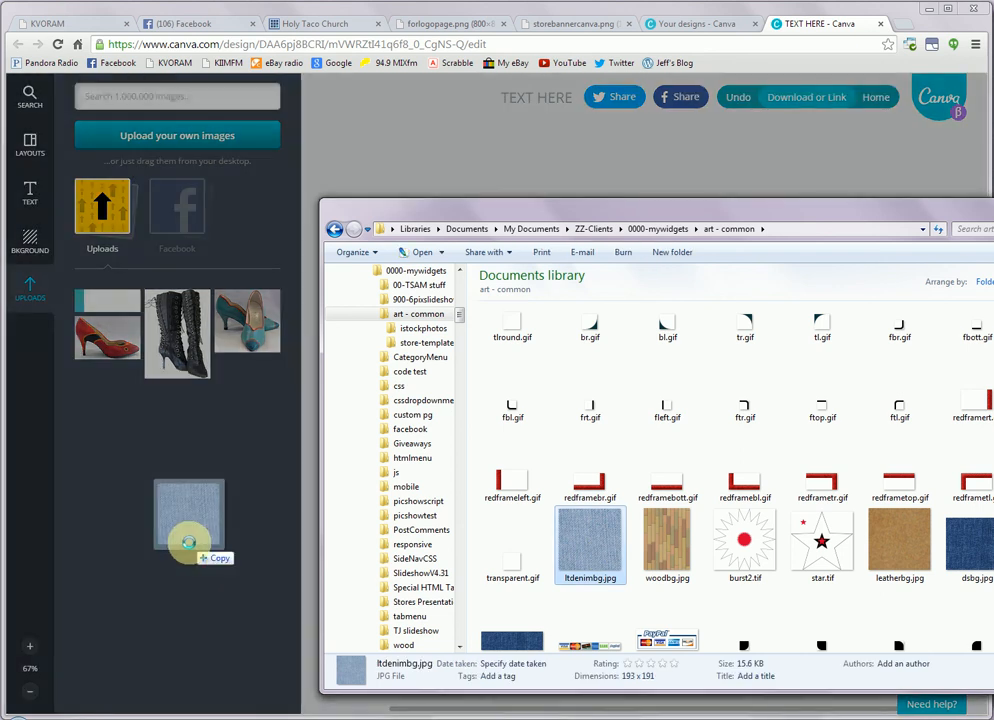
left_click_drag(189, 543, 189, 543)
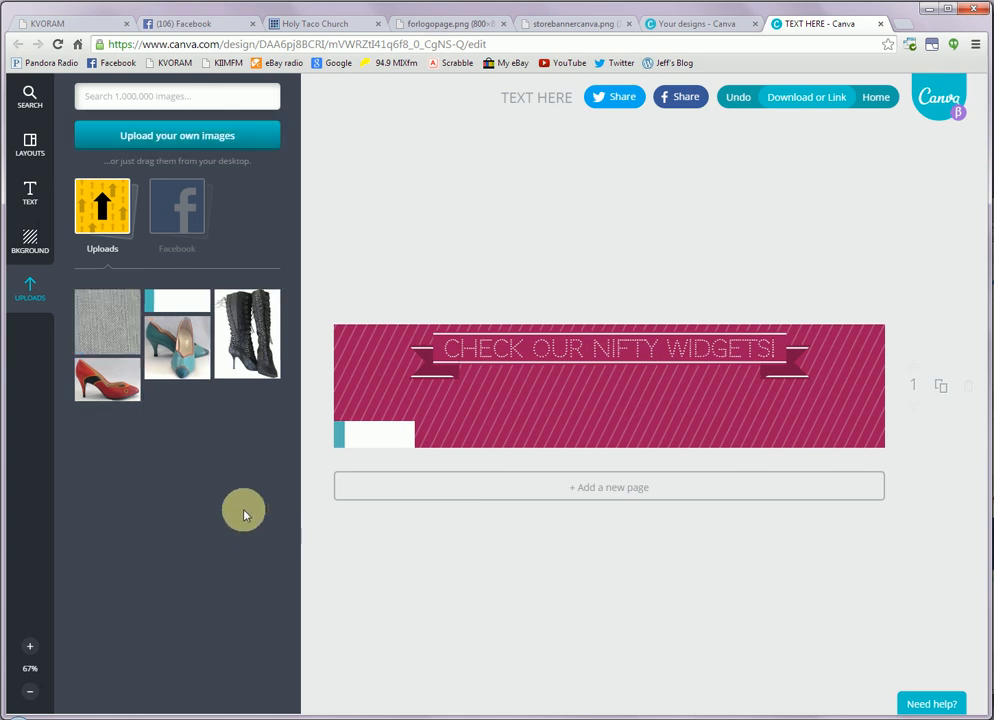
Step: Delete the denim texture from the uploaded images
left_click(82, 352)
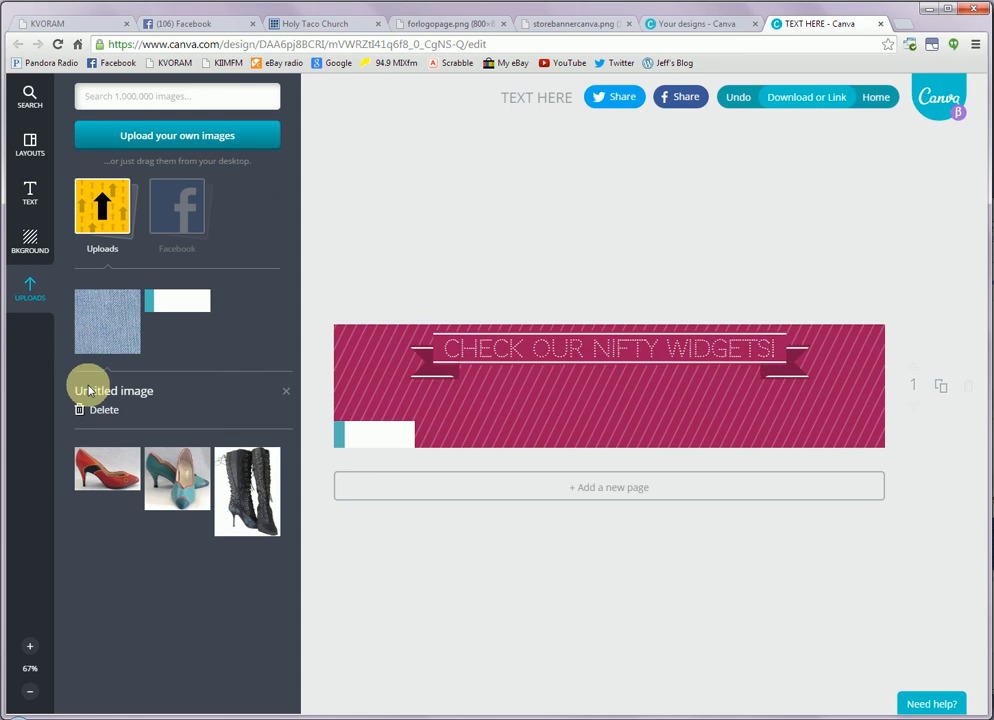
left_click(98, 415)
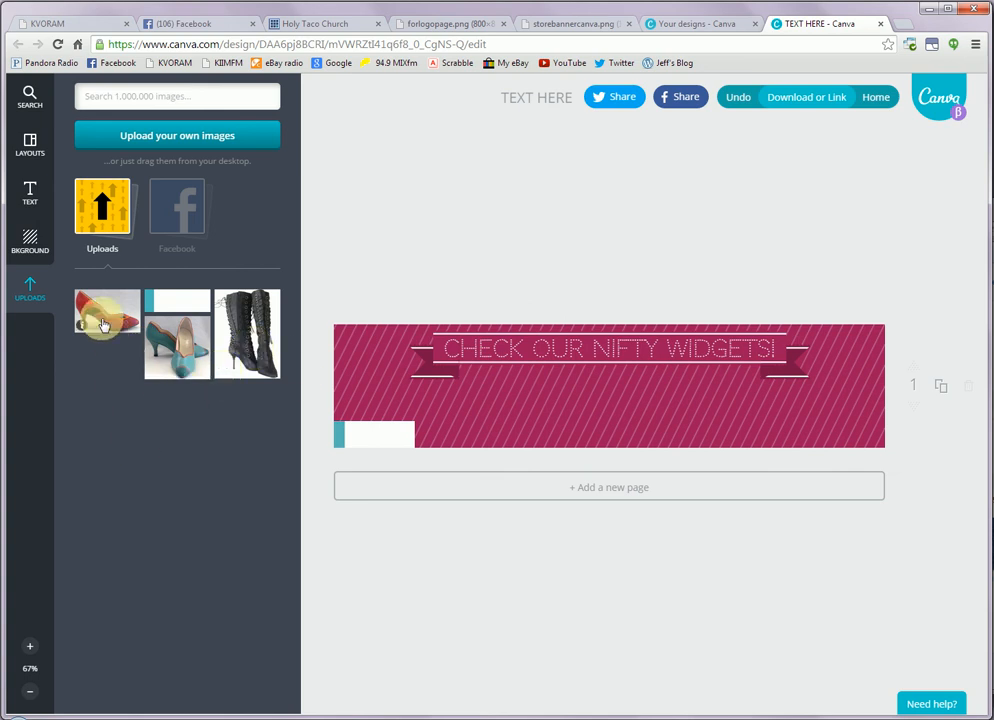
Step: Place the red shoe photo on the banner and shrink it to fit below the left half of the ribbon
left_click_drag(102, 325, 508, 405)
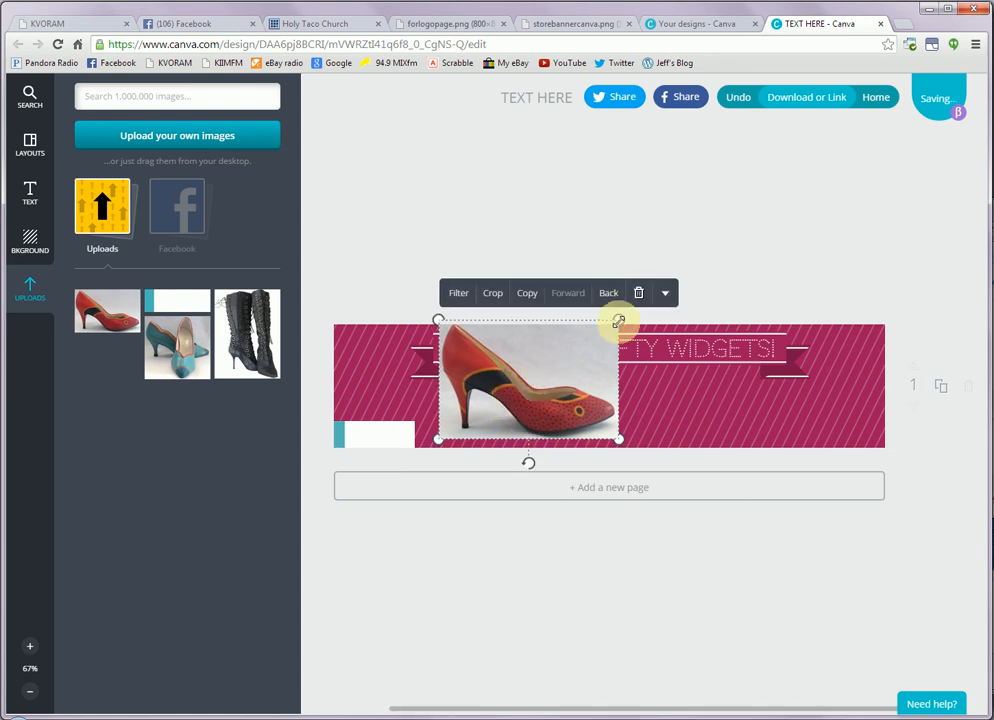
left_click_drag(618, 321, 521, 413)
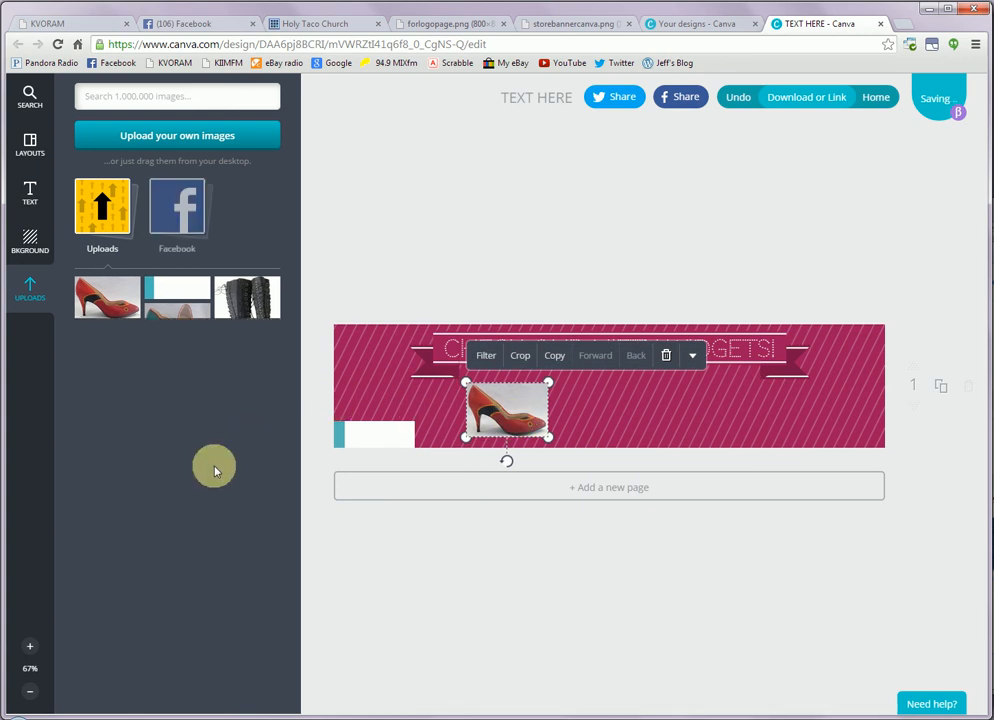
Step: Place the teal shoes photo to the right of the red shoe and shrink it to the same height
left_click(106, 230)
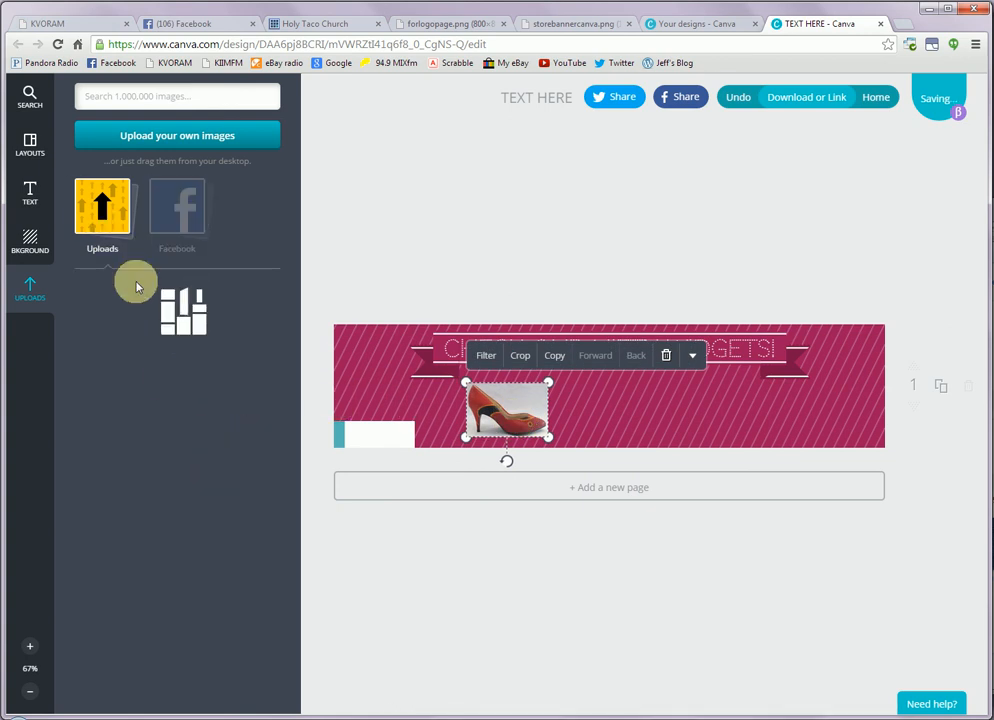
left_click_drag(238, 328, 609, 378)
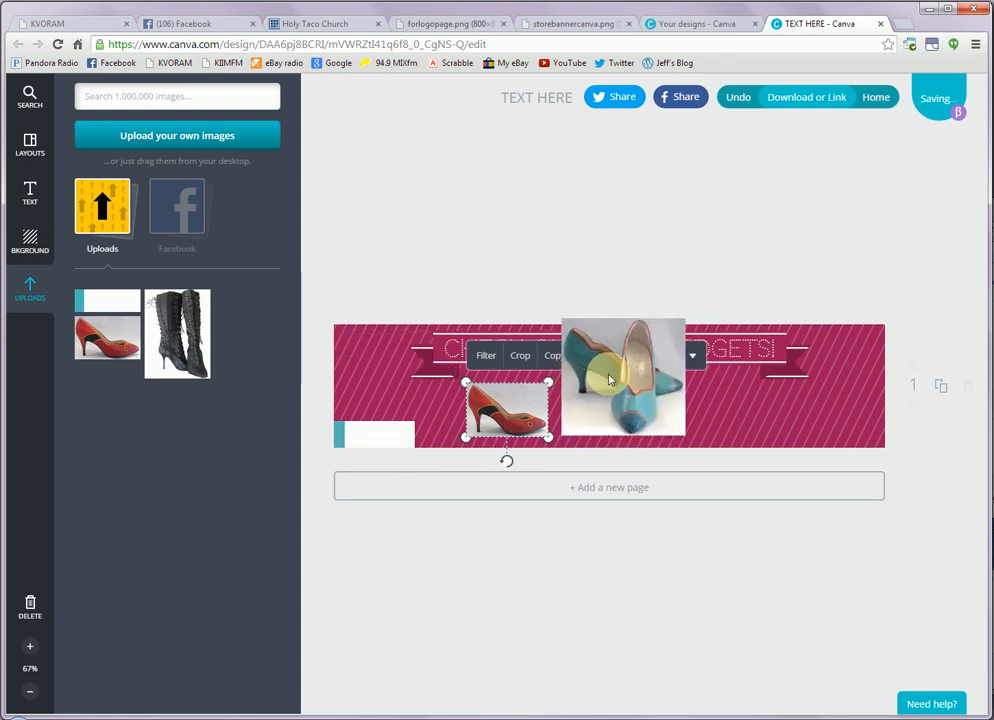
left_click_drag(609, 378, 609, 378)
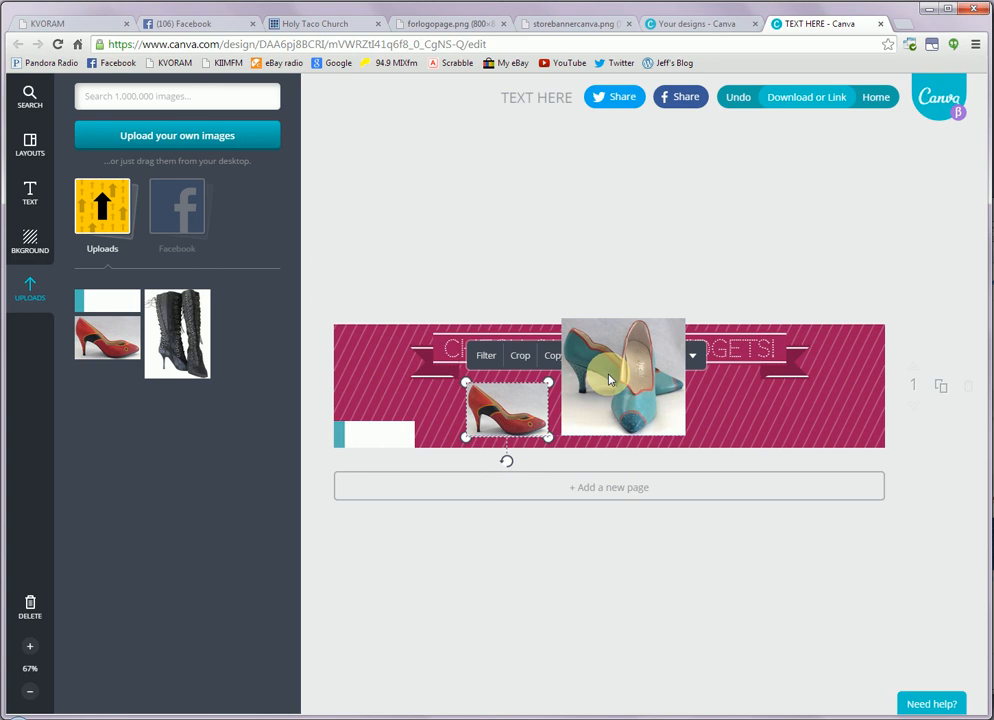
left_click_drag(609, 378, 607, 376)
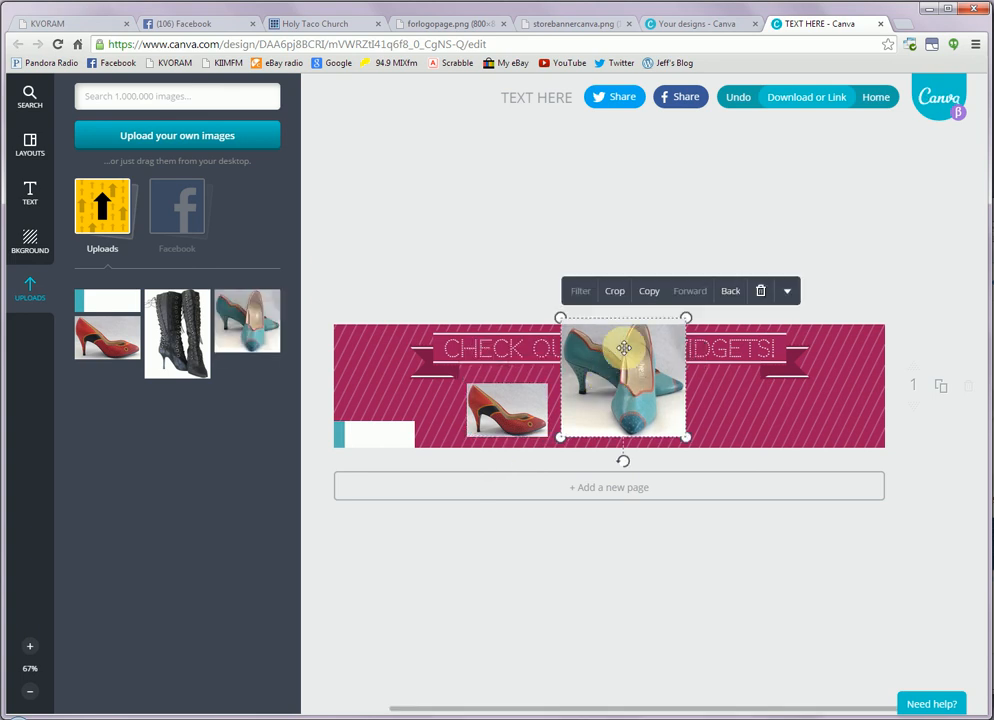
left_click_drag(681, 317, 636, 397)
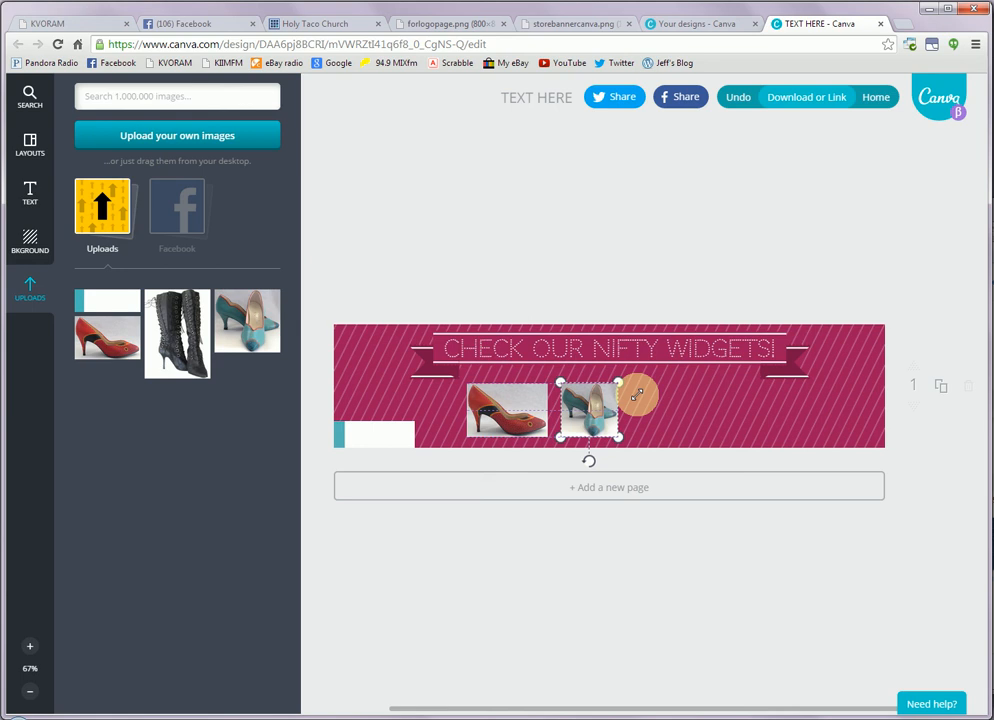
left_click_drag(637, 394, 636, 393)
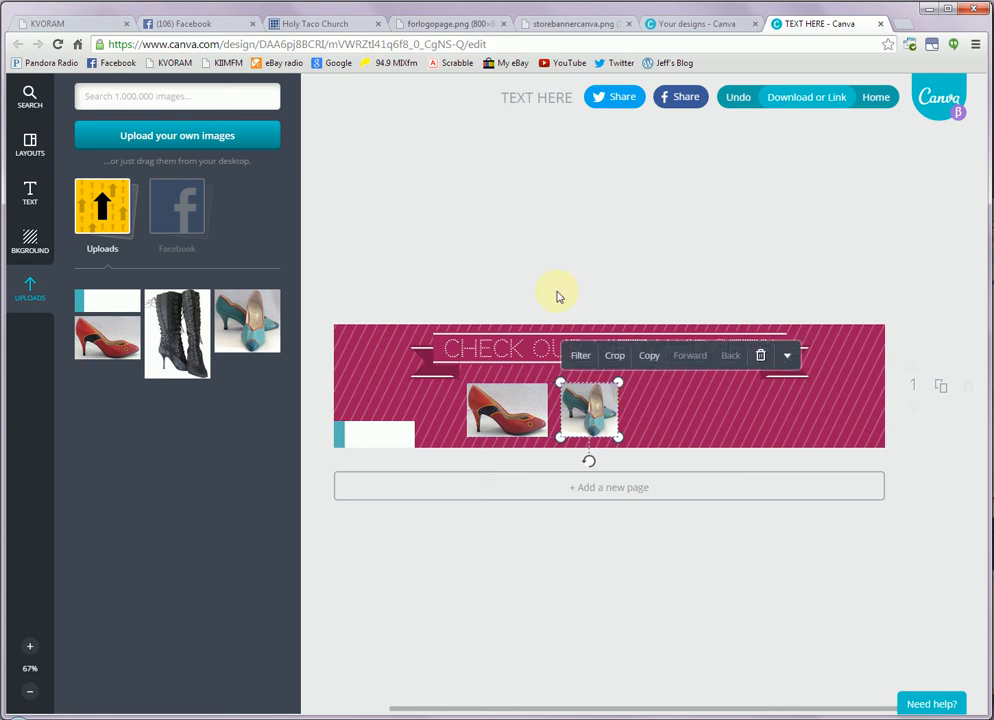
left_click(555, 275)
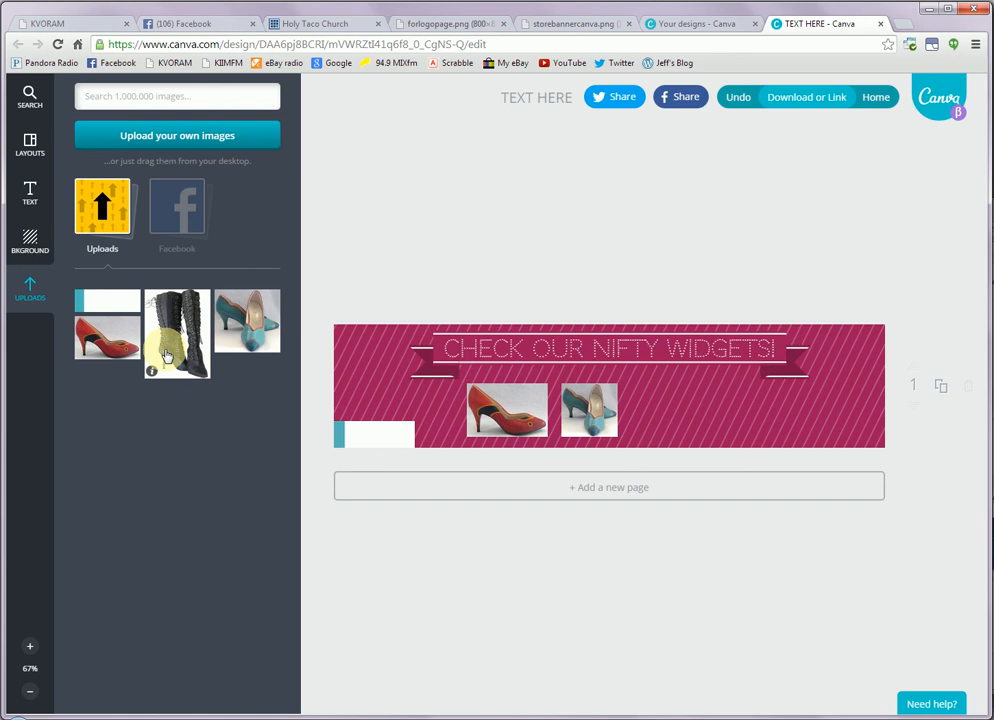
Step: Place the black boots photo to the right of the teal shoes and shrink it to the same height
left_click(173, 358)
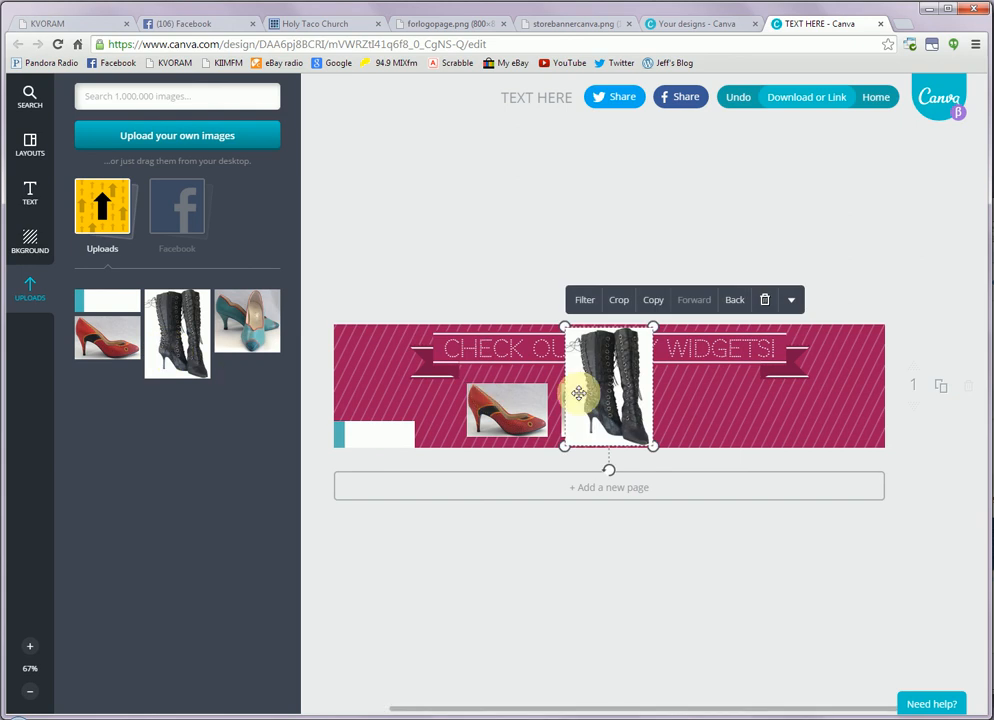
left_click_drag(602, 395, 665, 387)
left_click_drag(713, 317, 681, 375)
left_click(655, 296)
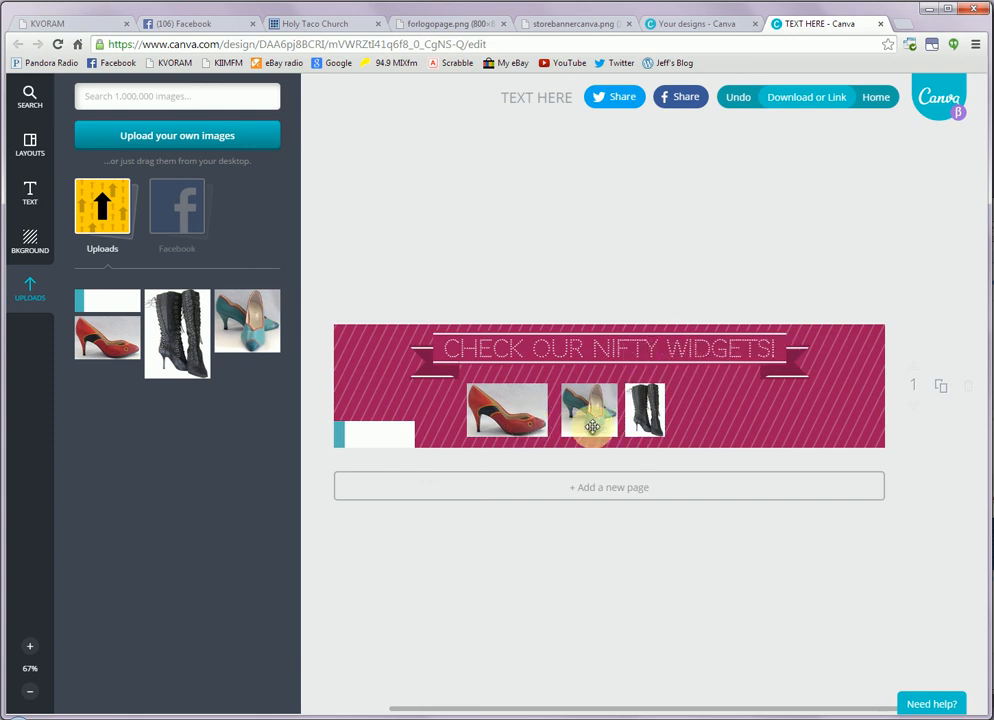
Step: Butt the teal shoes and boots photos against the red shoe, and shift them right to leave equal gaps between all three
left_click_drag(597, 417, 623, 418)
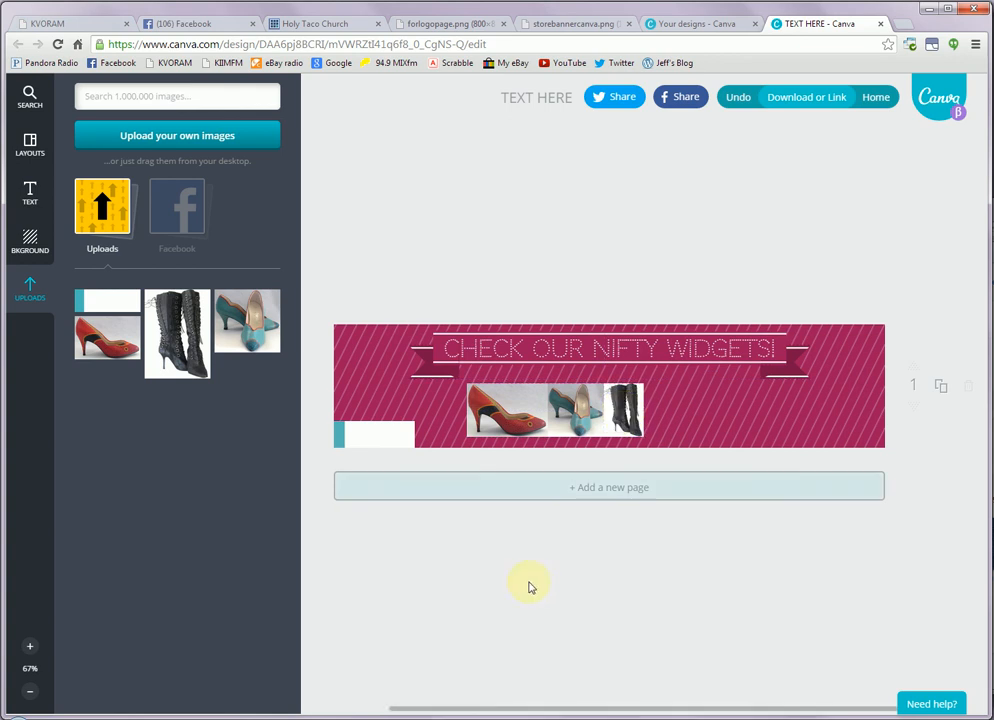
left_click(577, 410)
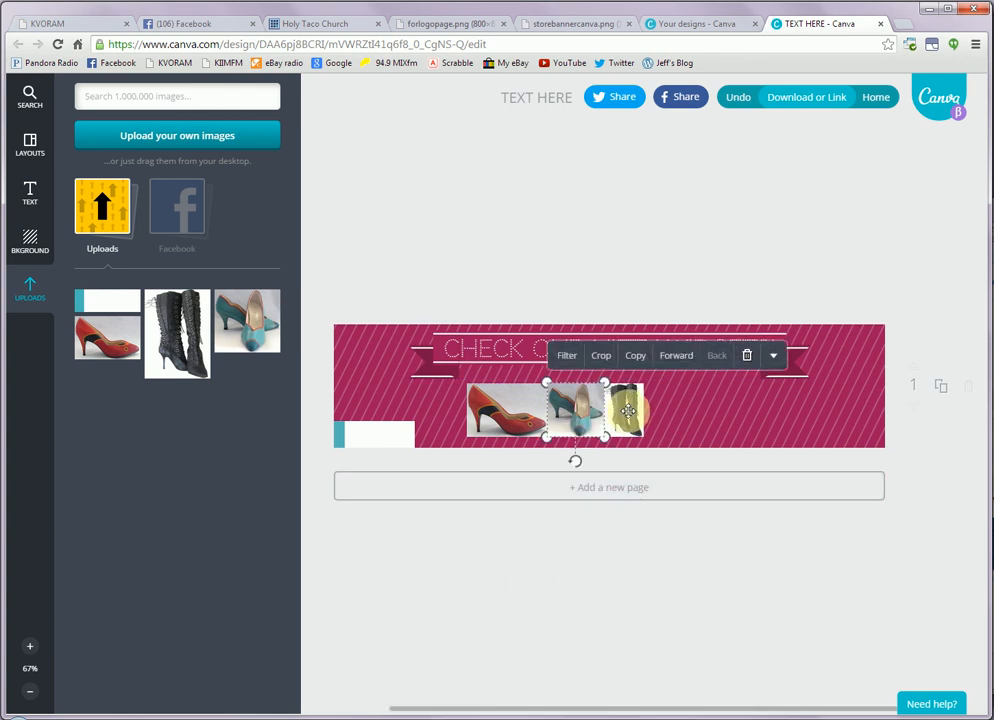
left_click(627, 410, "shift")
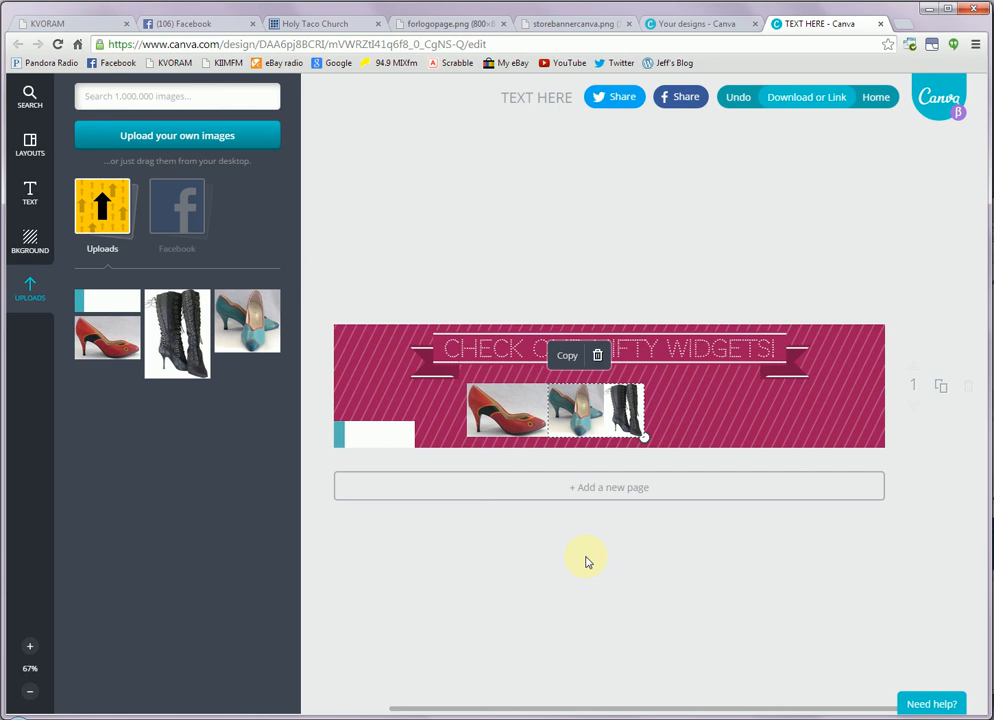
key("shift+Right")
key("shift+Right")
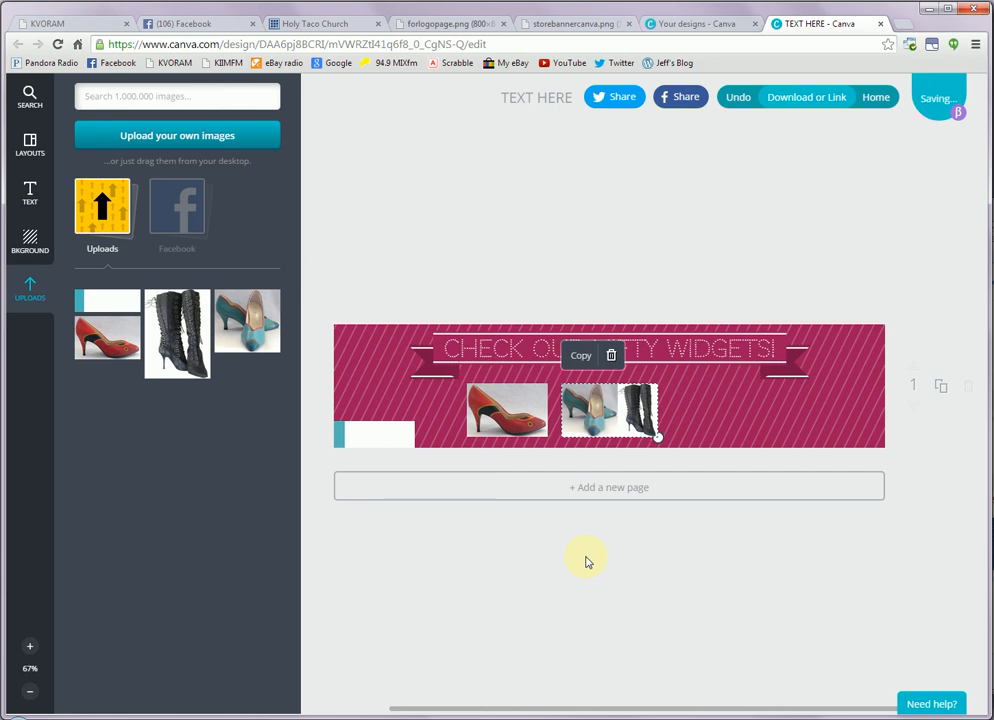
left_click(641, 420)
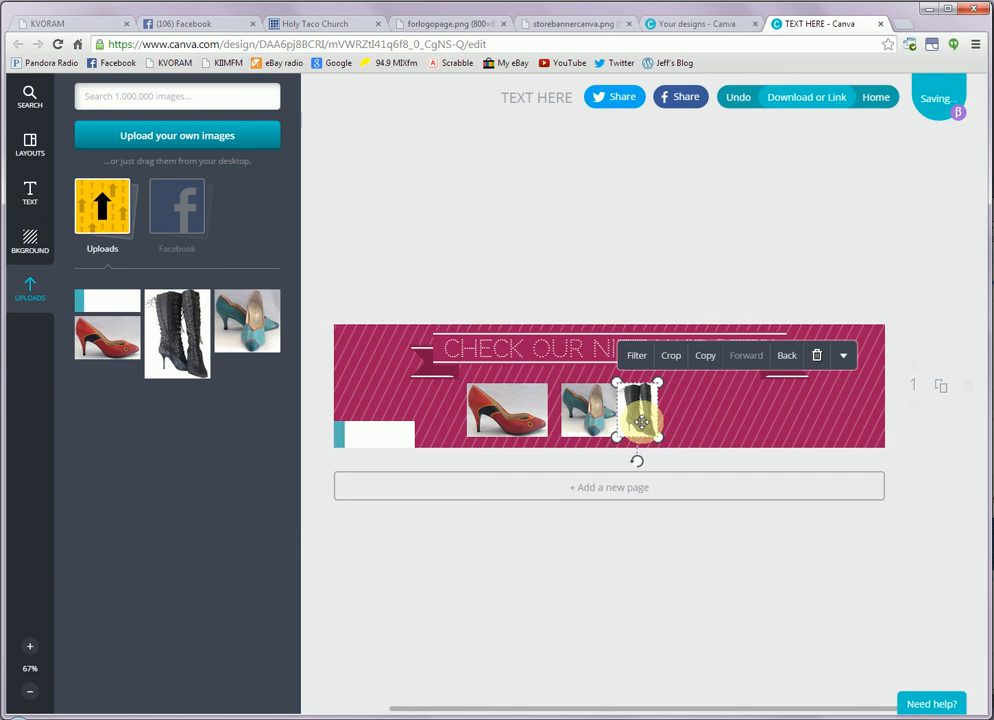
key("shift+Right")
key("shift+Right")
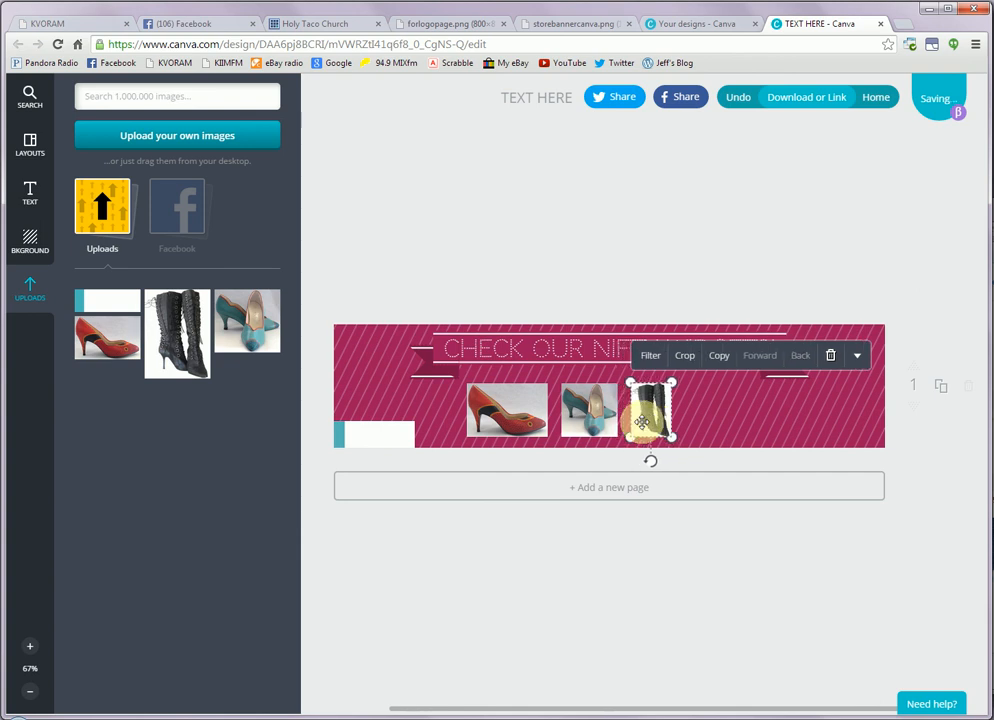
left_click(586, 280)
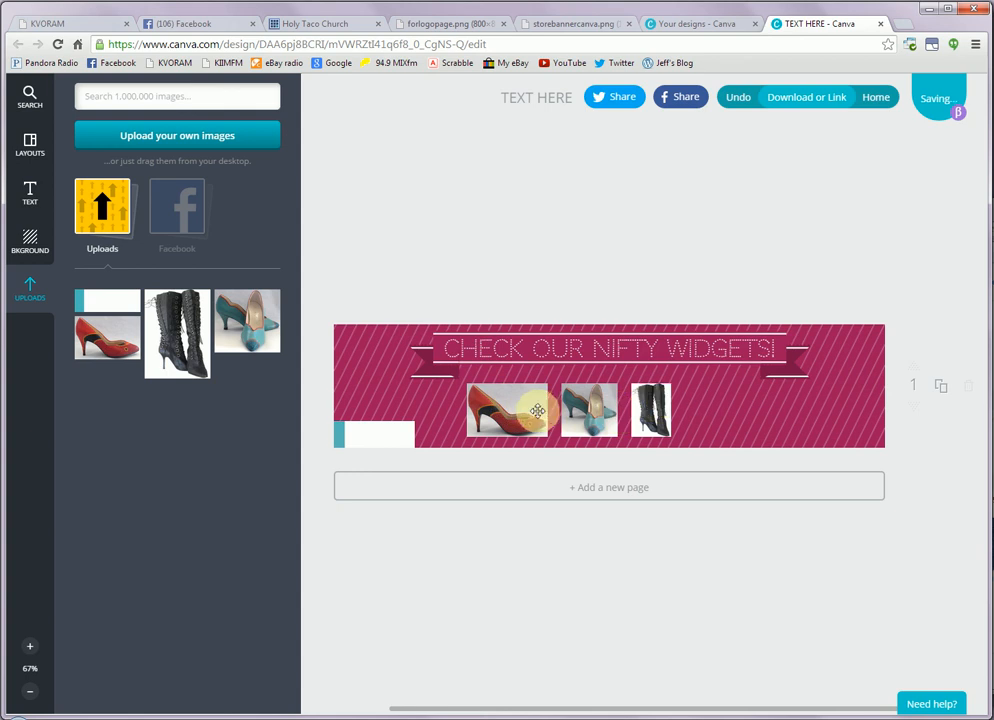
Step: Select all three product photos together and center them on the banner just below the ribbon
left_click(521, 412)
left_click(586, 406, "shift")
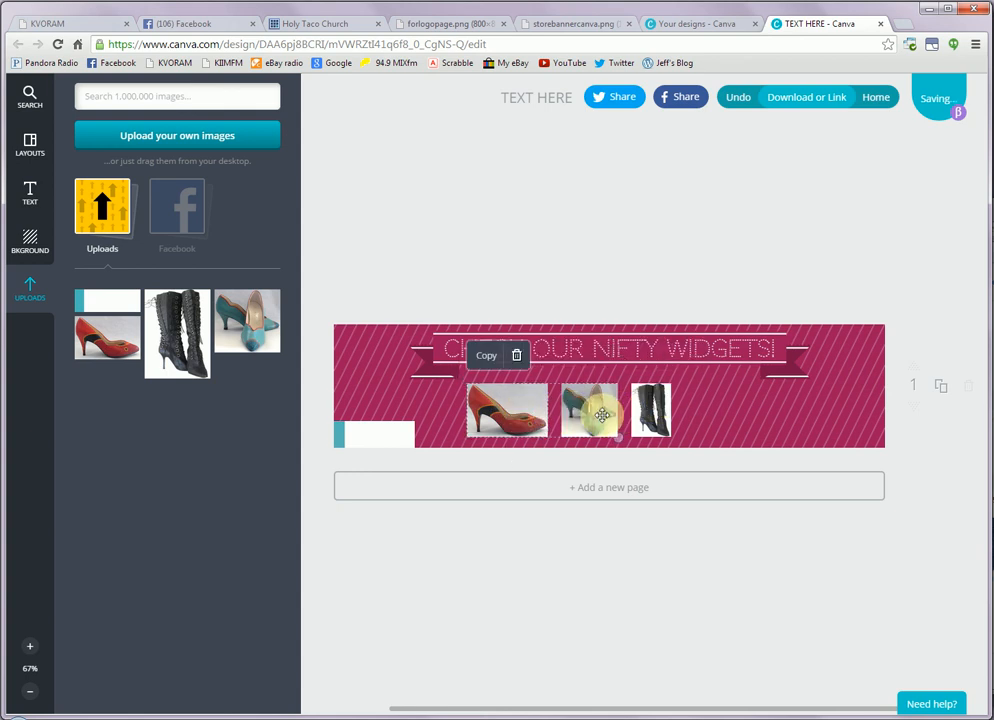
left_click(668, 420, "shift")
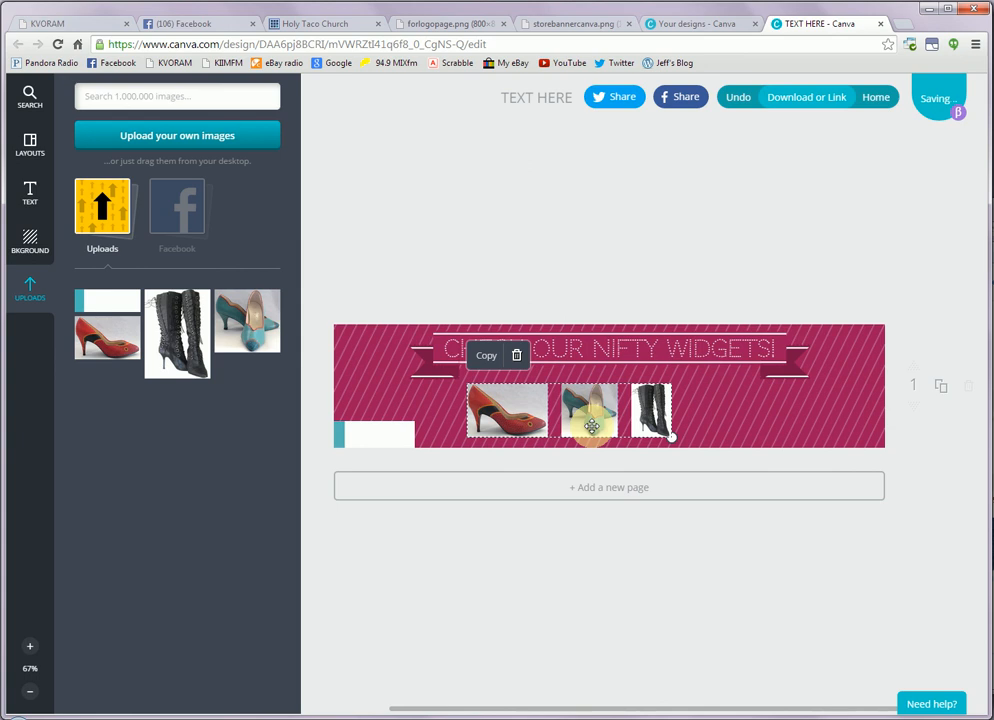
left_click_drag(591, 427, 633, 409)
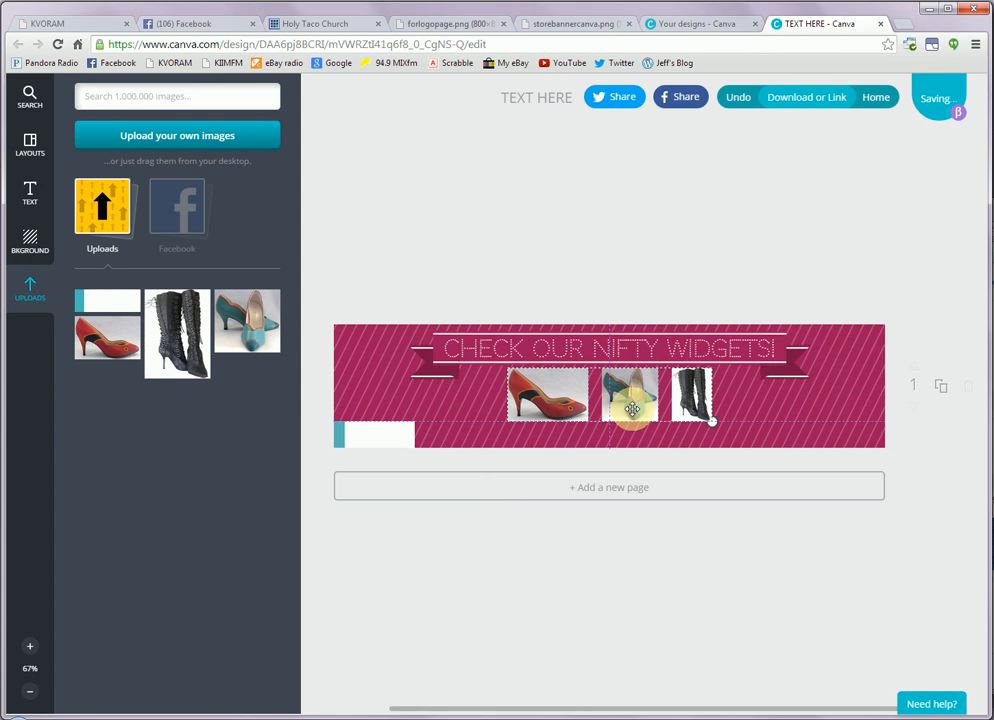
left_click_drag(632, 408, 633, 409)
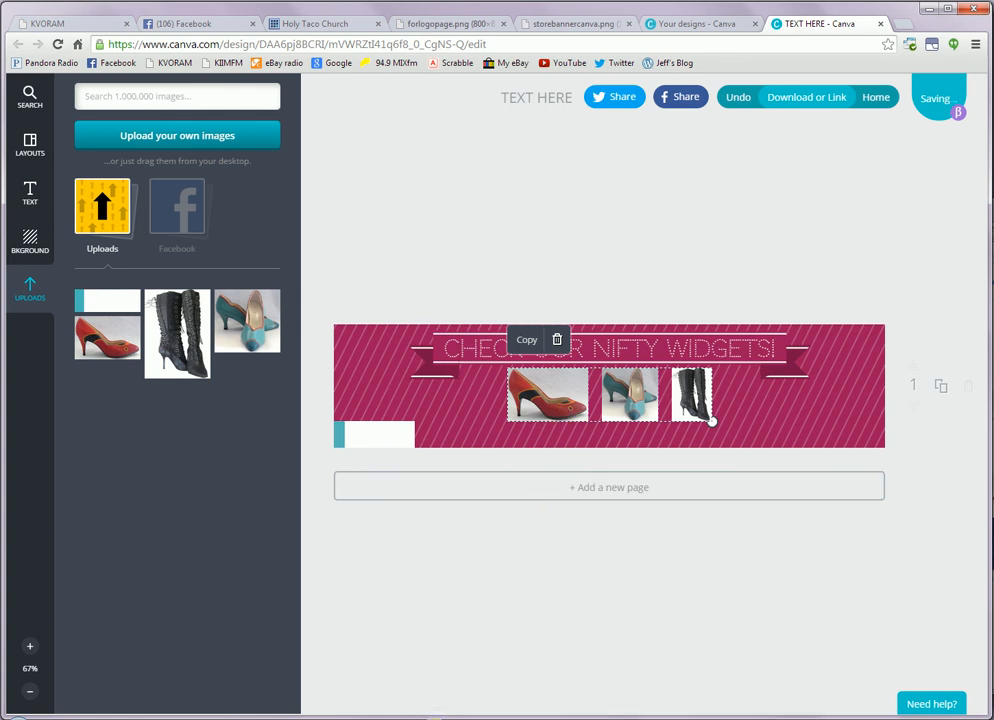
key("Down")
key("Down")
key("Down")
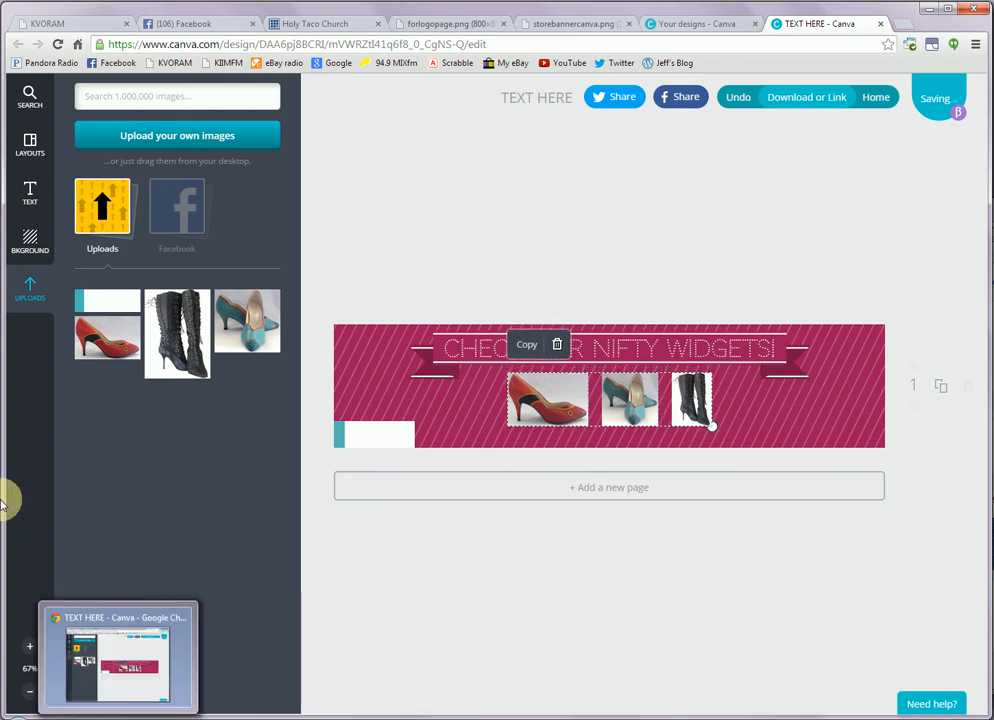
left_click(404, 552)
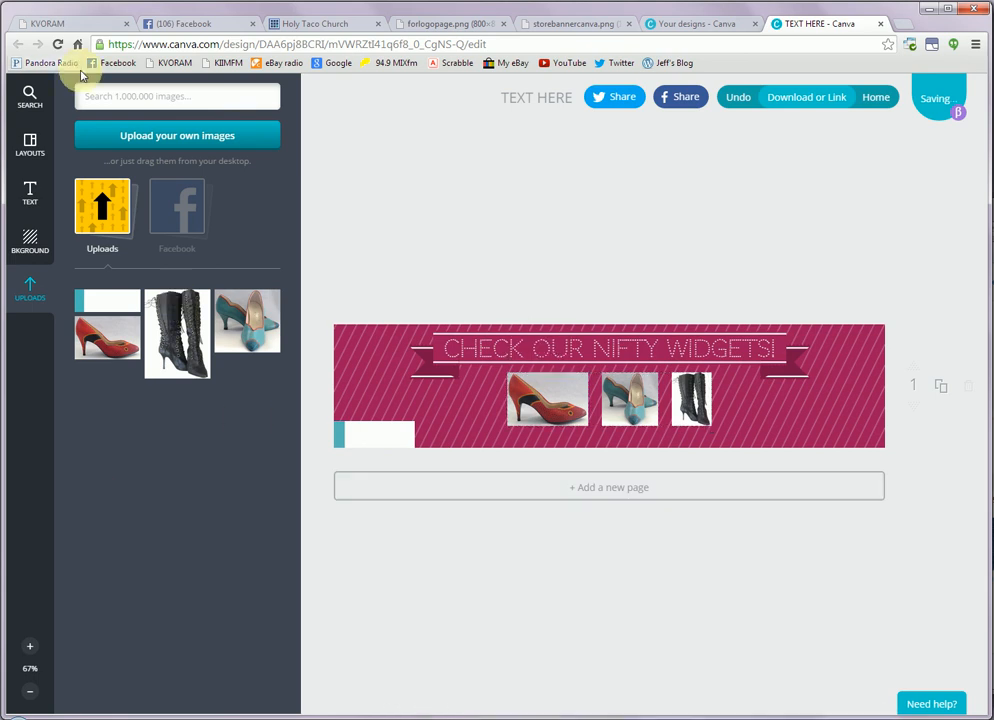
Step: Add the translucent white square shape over the red shoe photo and resize it to match the photo
left_click(30, 92)
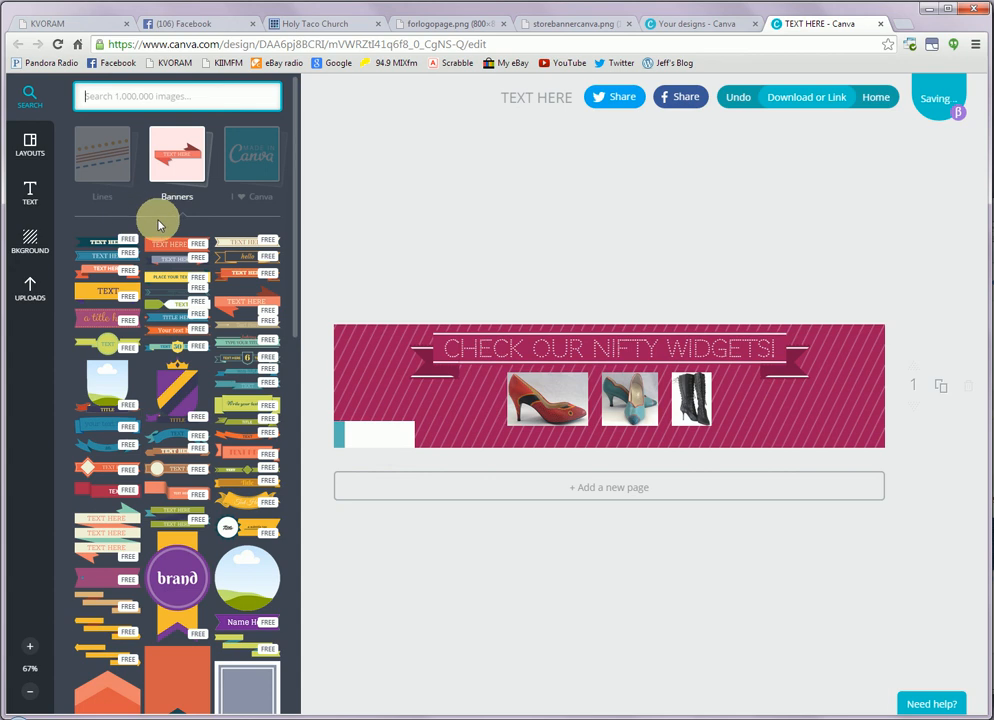
left_click(183, 218)
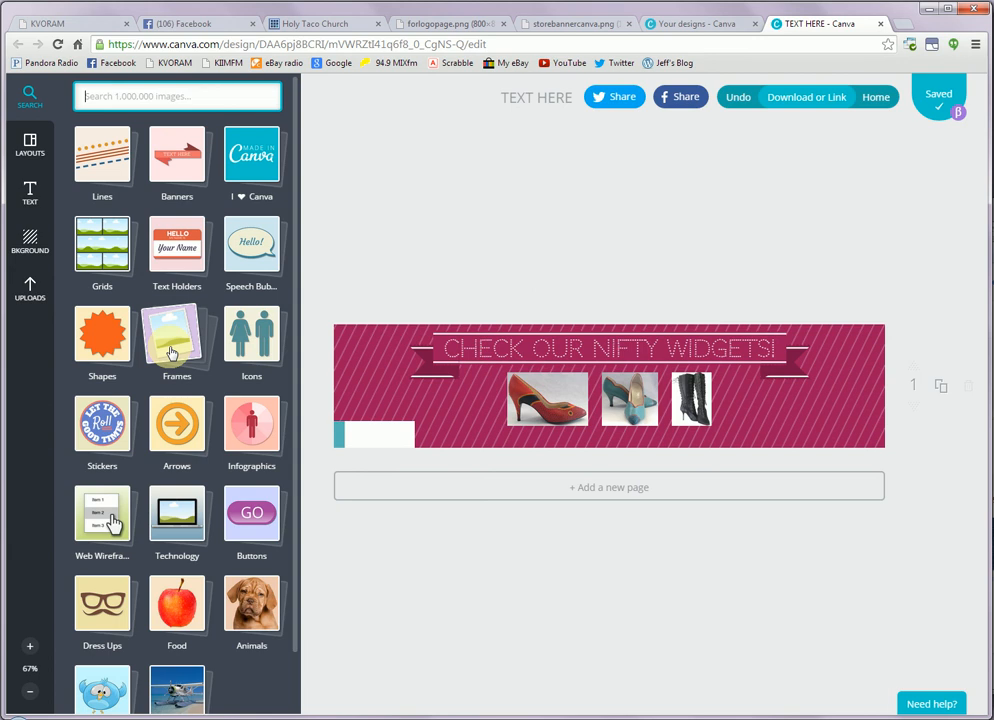
left_click(100, 345)
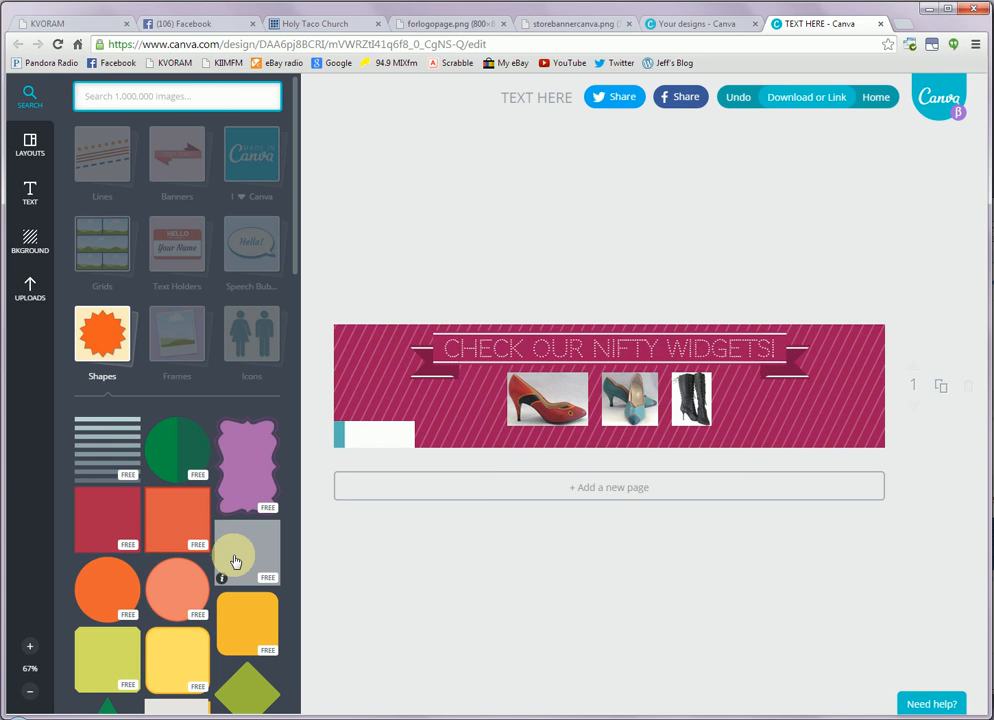
left_click_drag(239, 562, 546, 438)
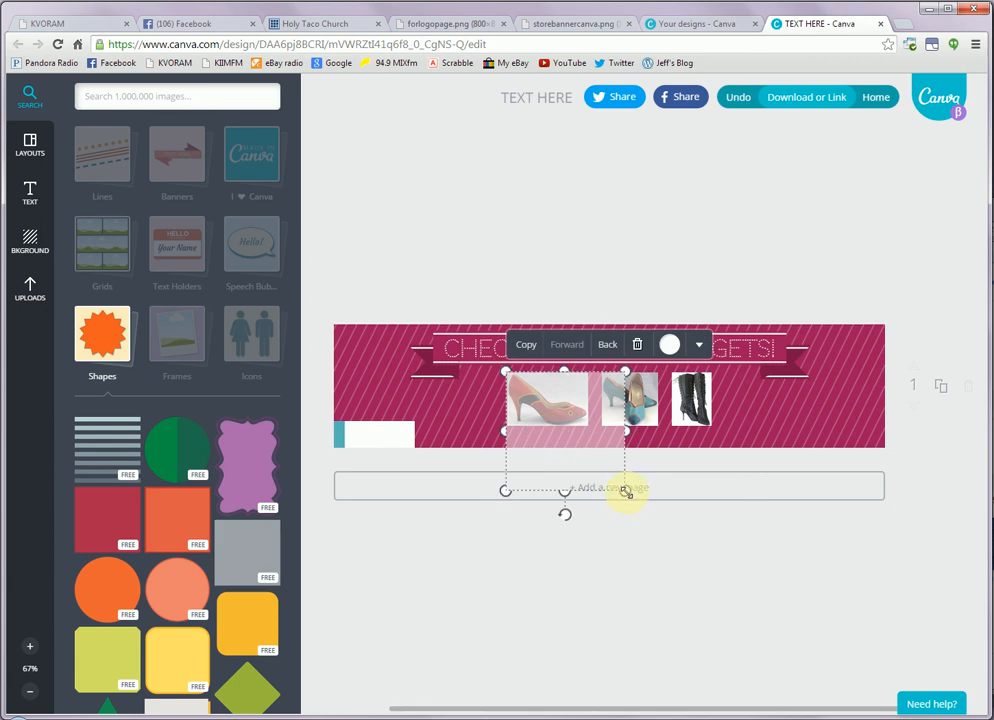
left_click_drag(625, 491, 612, 441)
left_click_drag(547, 455, 547, 426)
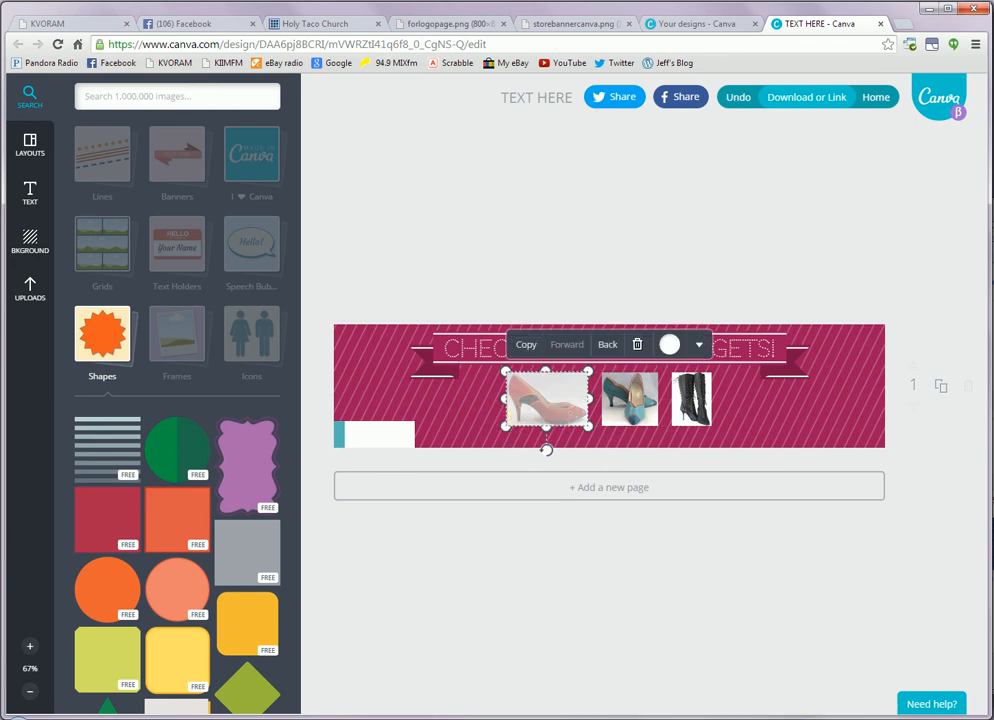
Step: Nudge the translucent square slightly left and up and send it behind the red shoe photo as a highlight edge
key("Left")
key("Left")
key("Left")
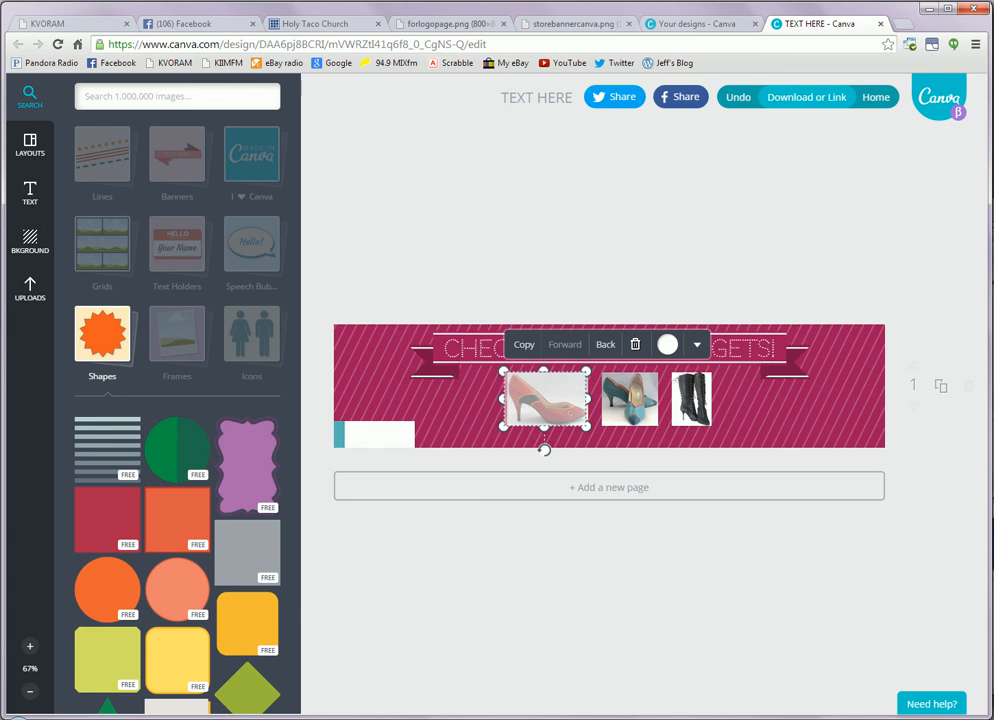
key("Up")
key("Up")
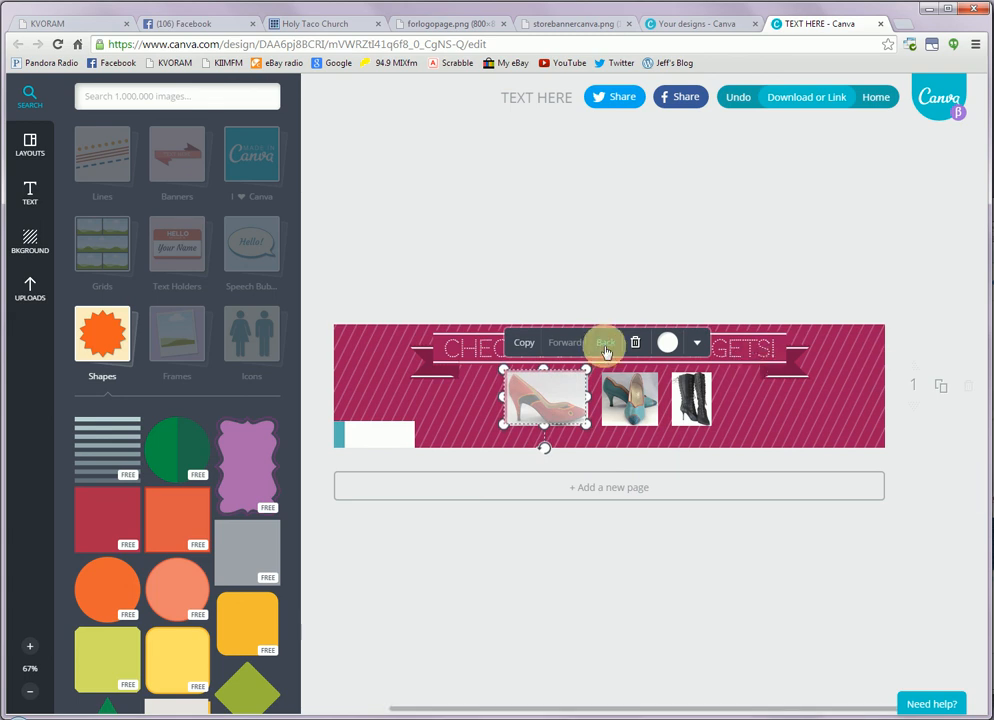
left_click(606, 344)
left_click(526, 563)
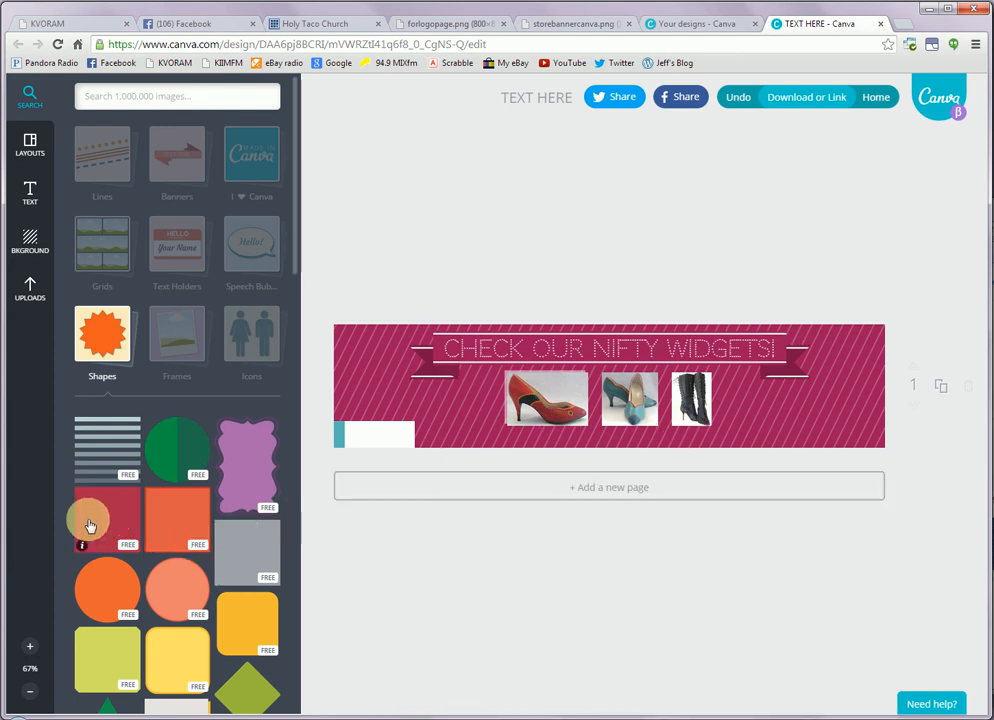
Step: Cover the teal shoes photo with a solid square resized to match it, and color the square black
left_click_drag(90, 526, 626, 433)
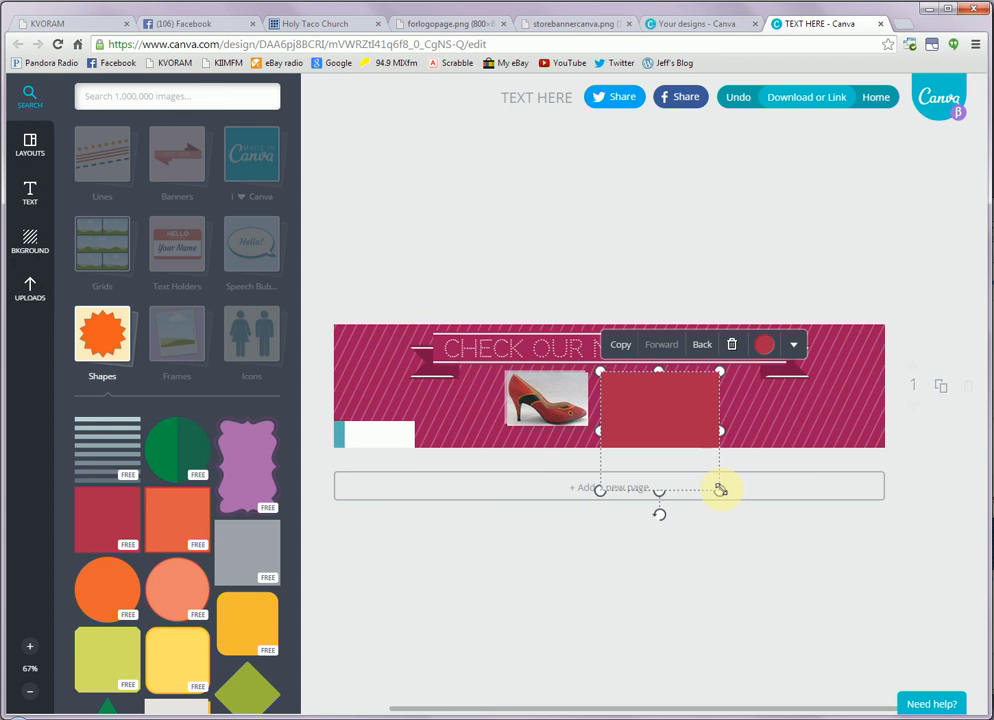
left_click_drag(720, 489, 660, 403)
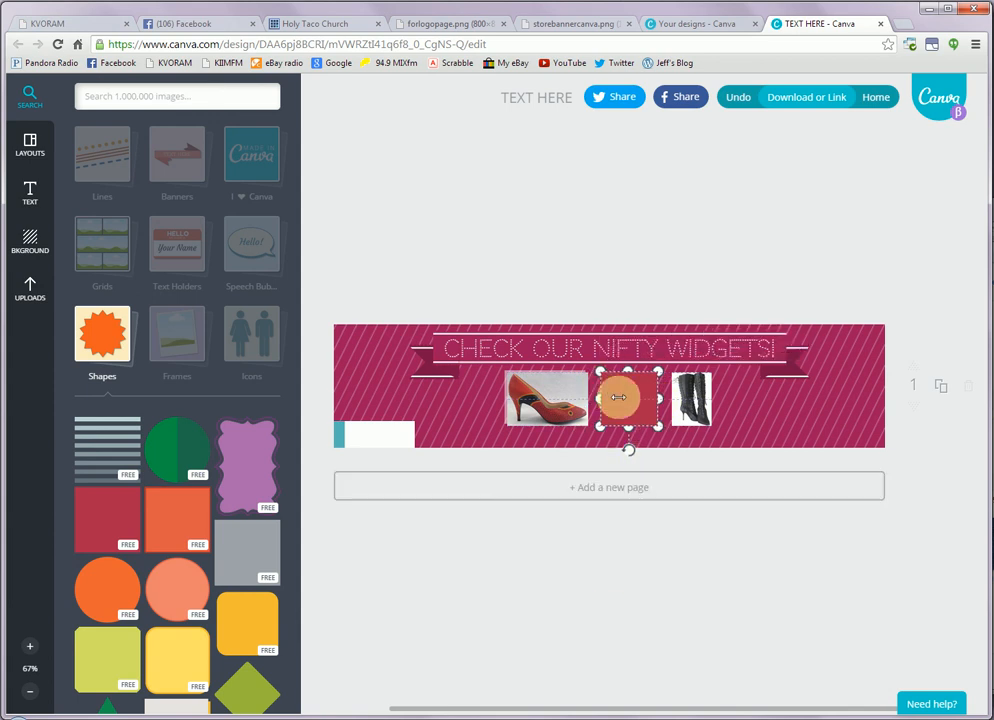
left_click(765, 345)
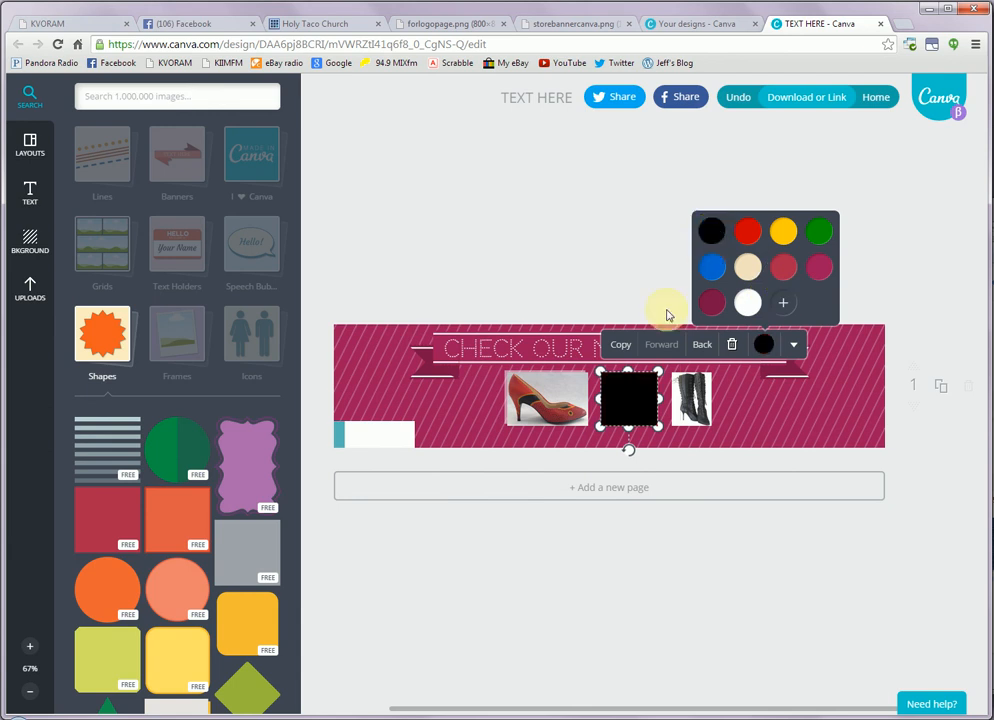
left_click(628, 300)
Step: Nudge the black square slightly right and down and send it behind the teal shoes photo as a drop shadow
left_click(627, 399)
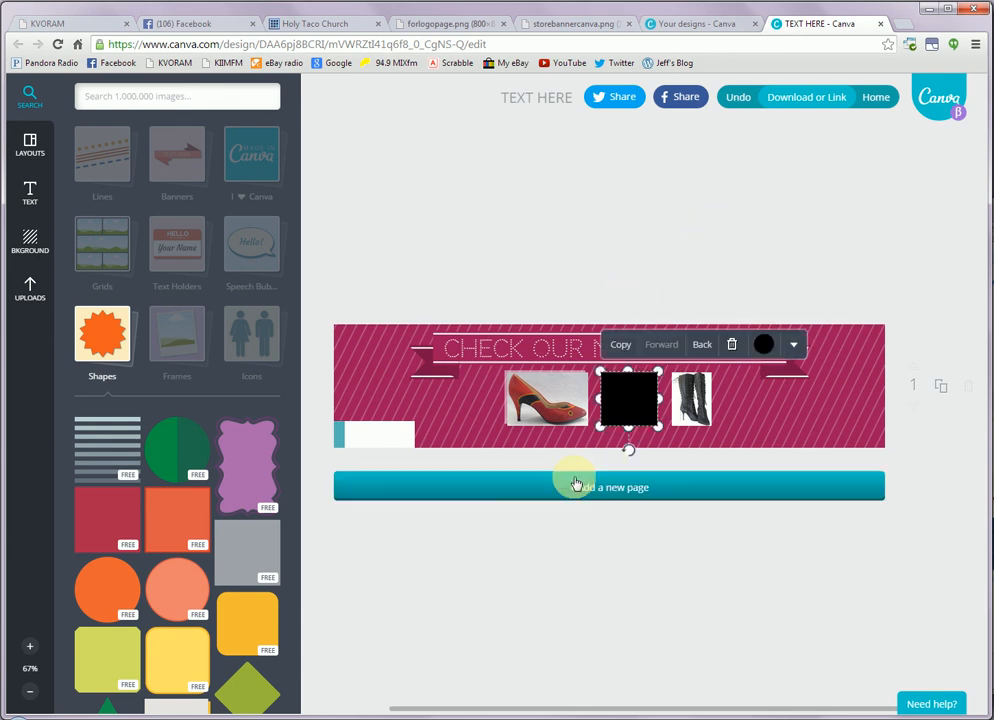
key("Right")
key("Right")
key("Right")
key("Down")
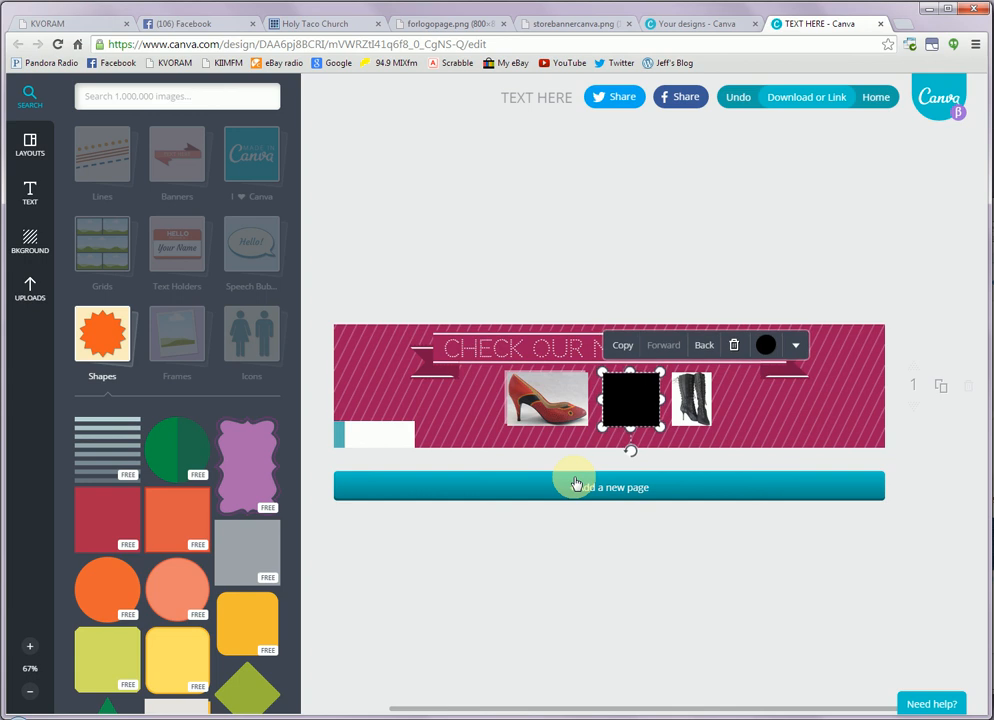
key("Down")
key("Down")
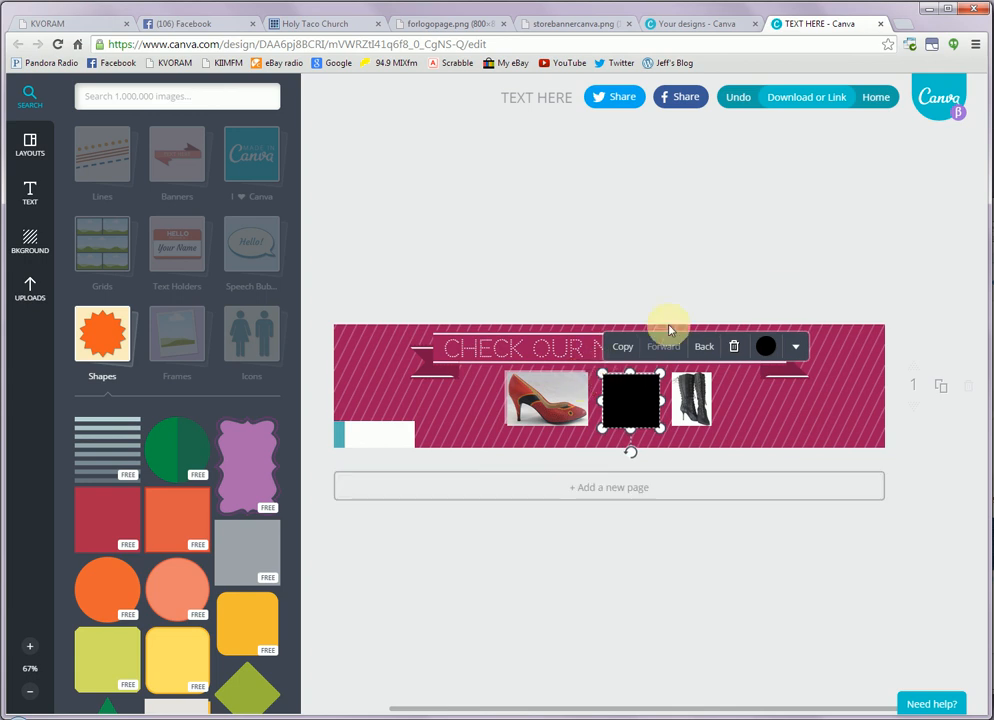
left_click(703, 346)
left_click(653, 285)
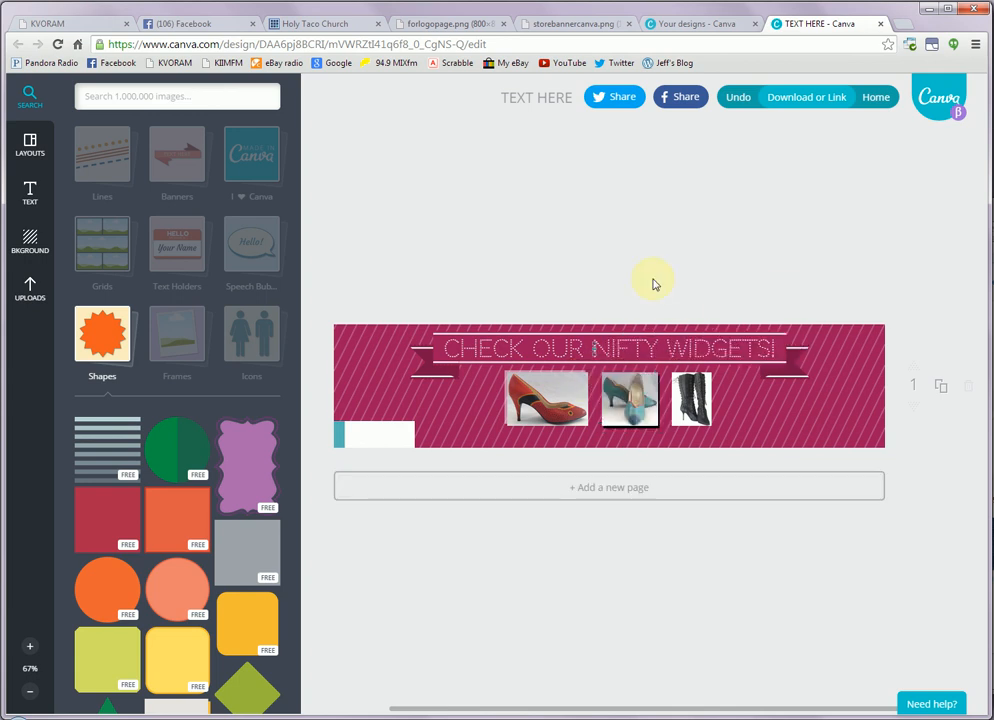
Step: Move the teal shoes photo slightly up, send it behind the black square, and widen the square slightly
left_click(648, 434)
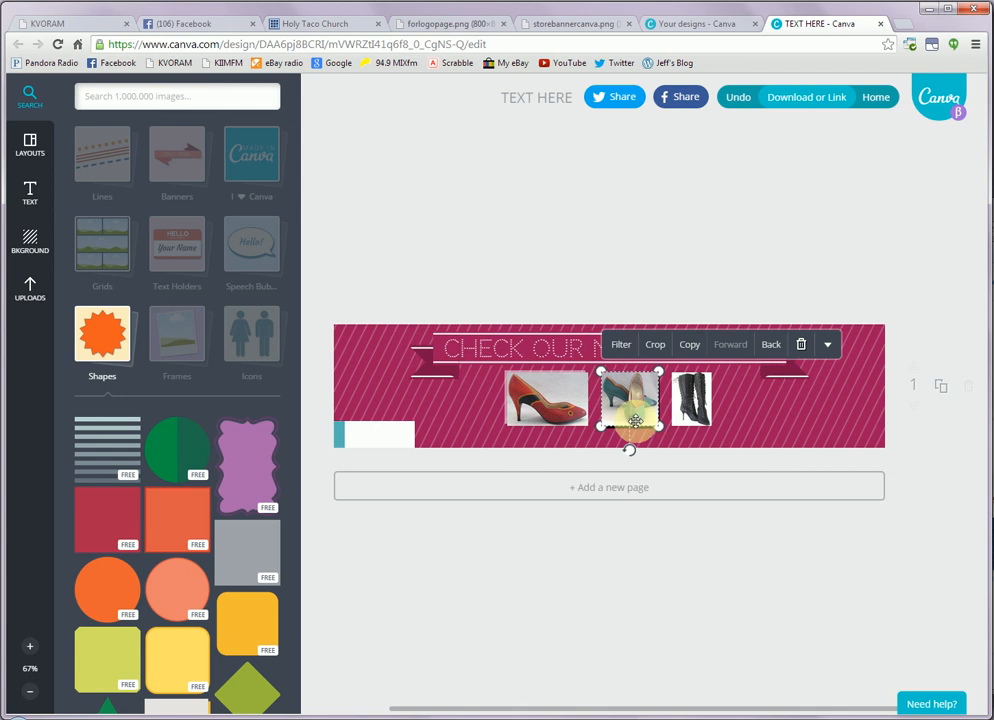
left_click_drag(636, 430, 637, 432)
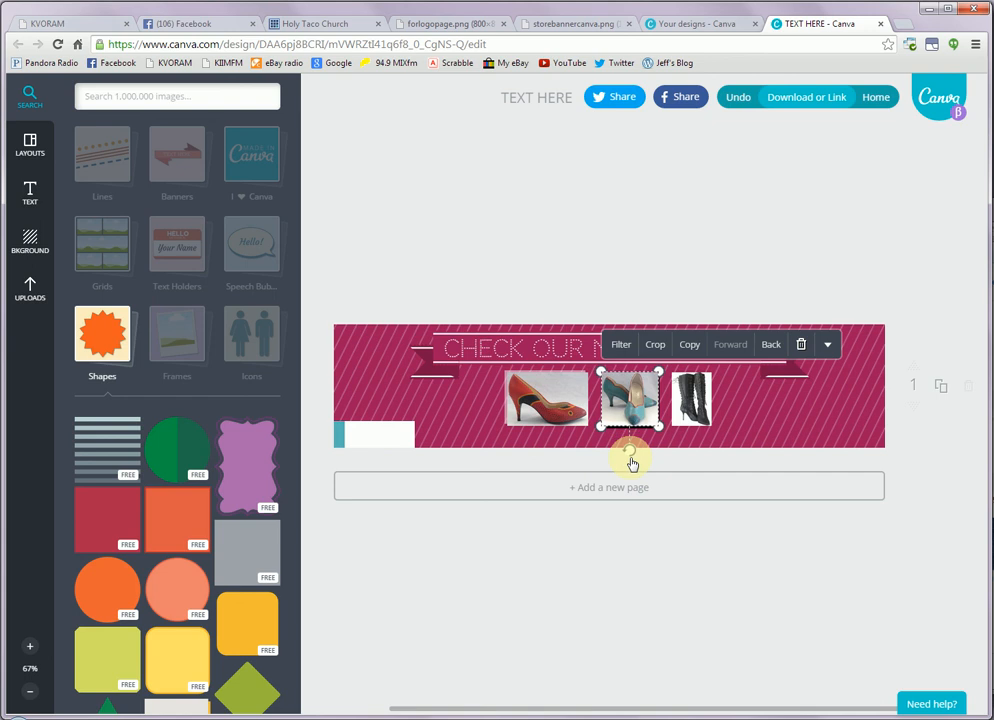
left_click_drag(631, 460, 619, 432)
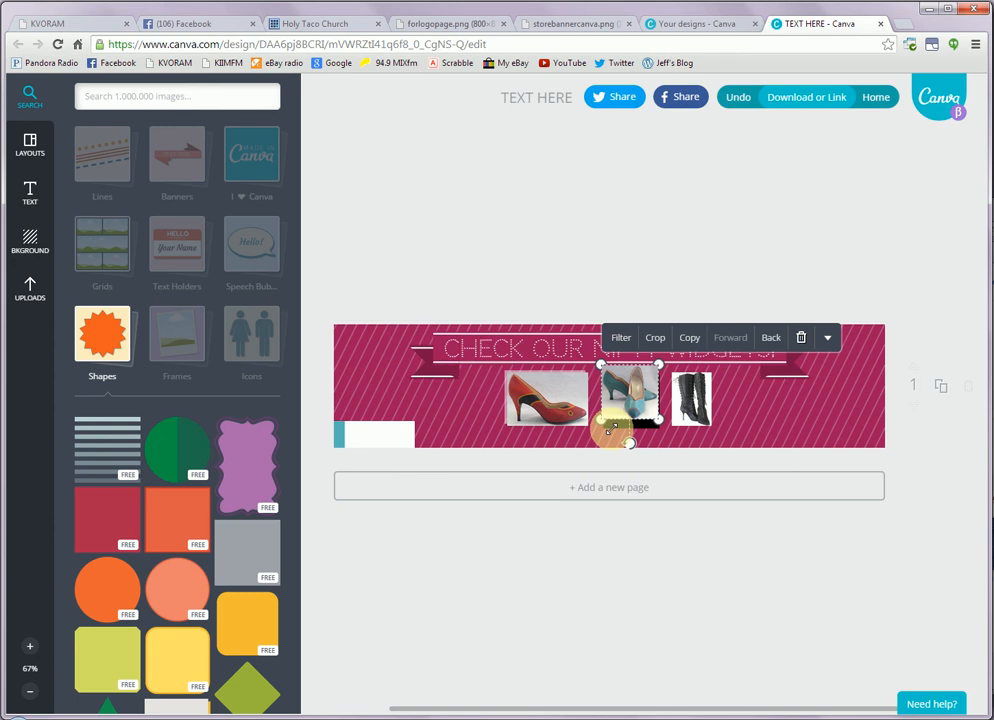
left_click(767, 337)
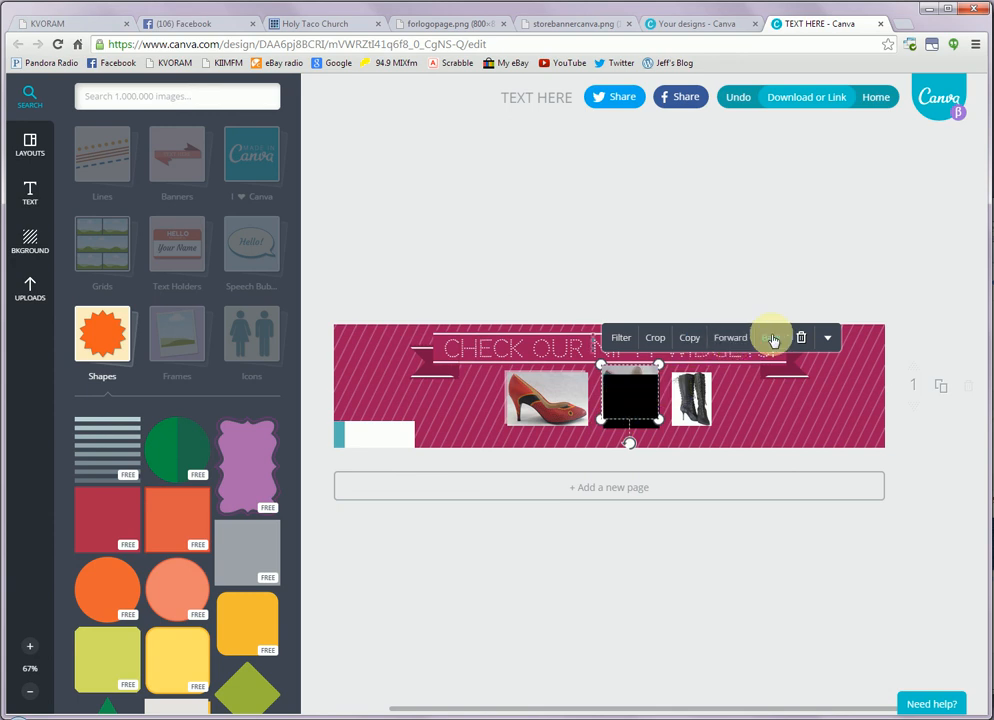
left_click(630, 422)
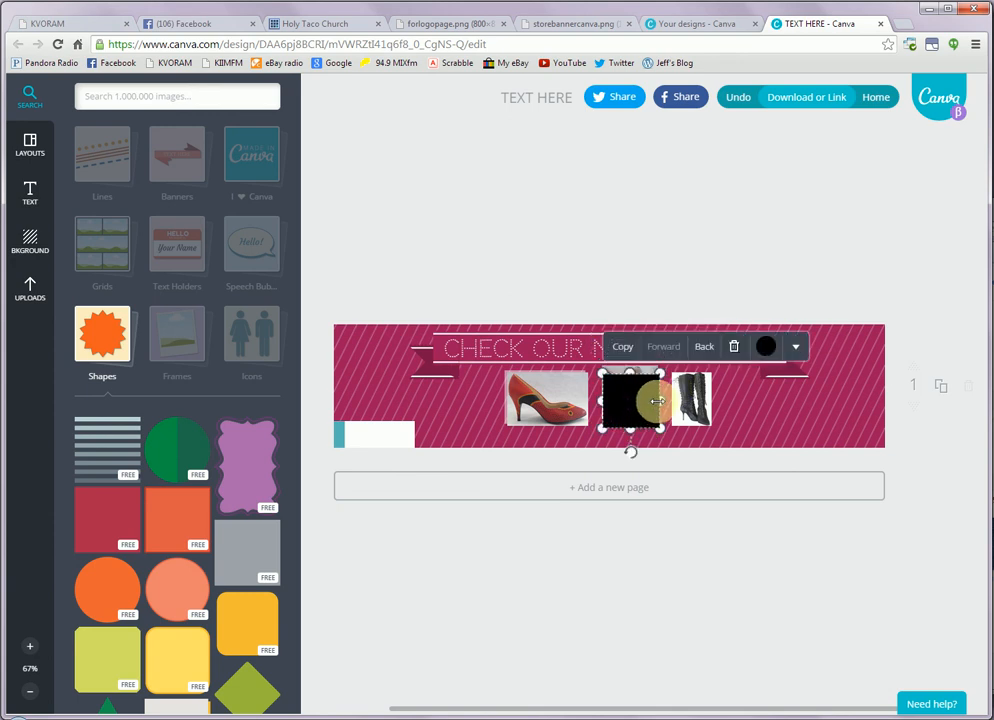
left_click_drag(657, 401, 657, 401)
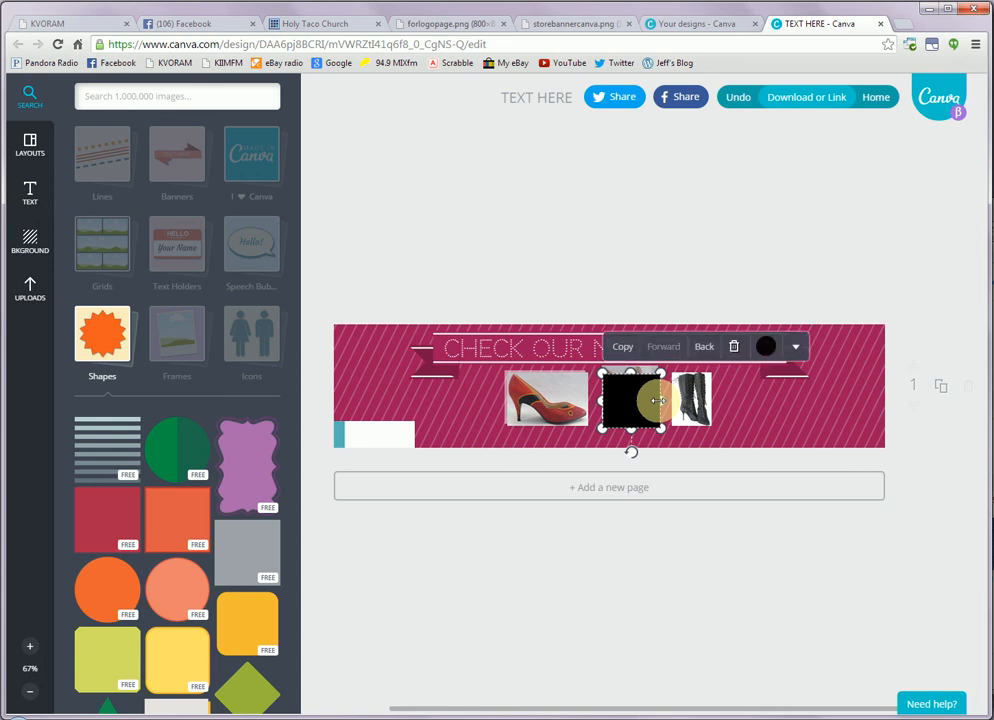
Step: Send the black square behind the teal shoes photo and move the photo back down over it
left_click(697, 346)
left_click(628, 393)
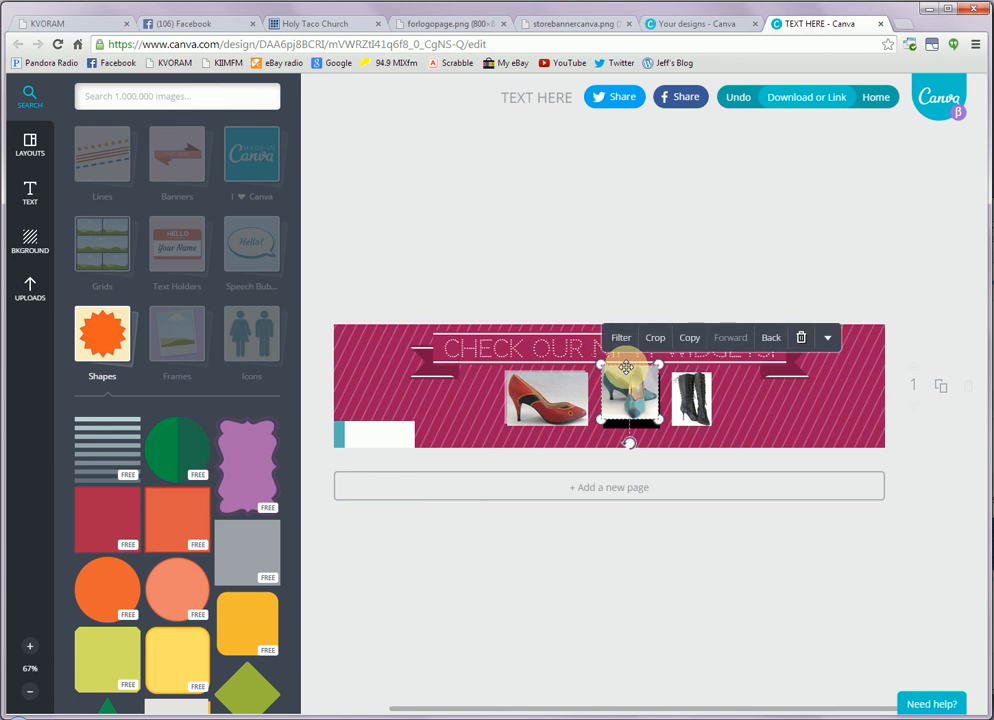
key("Down")
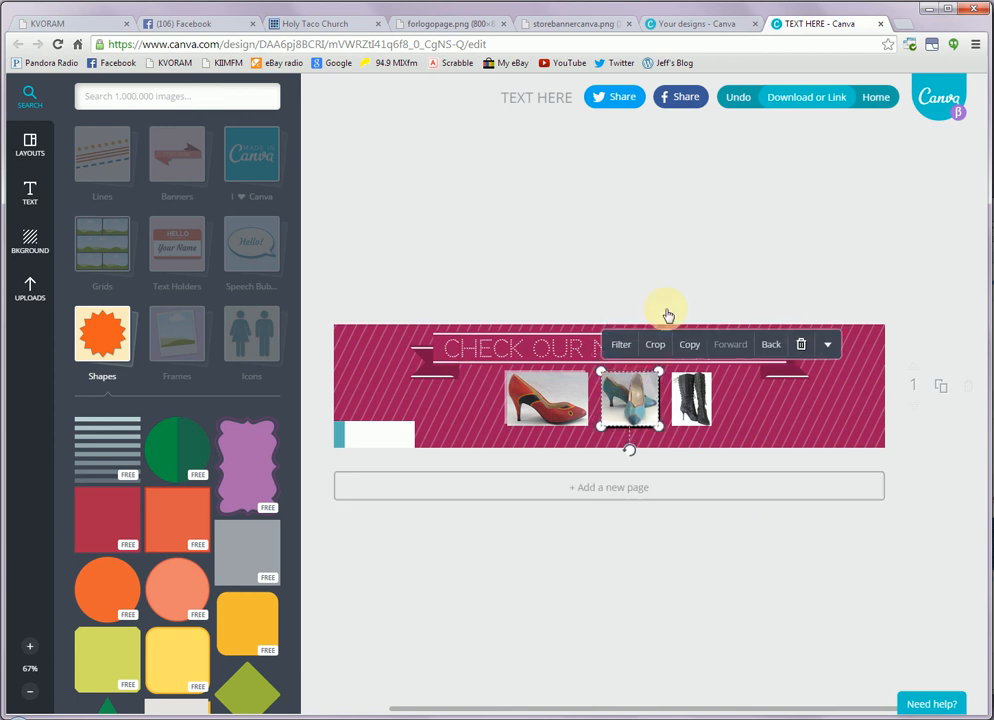
left_click(661, 262)
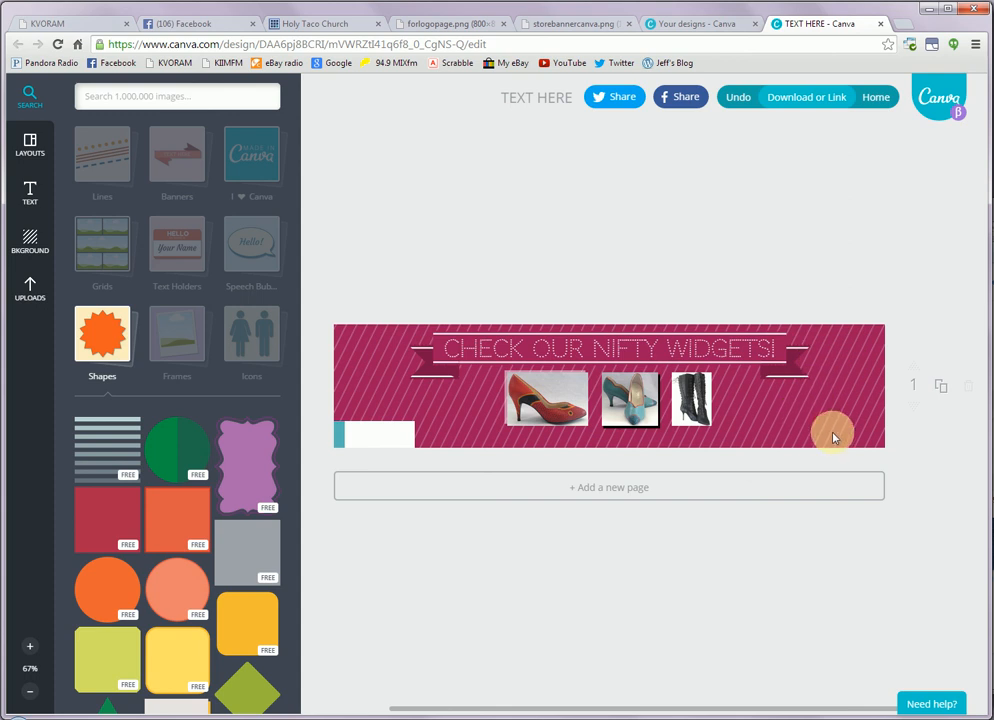
Step: Move the slogan ribbon and all three product photos together toward the left end of the banner
left_click_drag(830, 440, 421, 340)
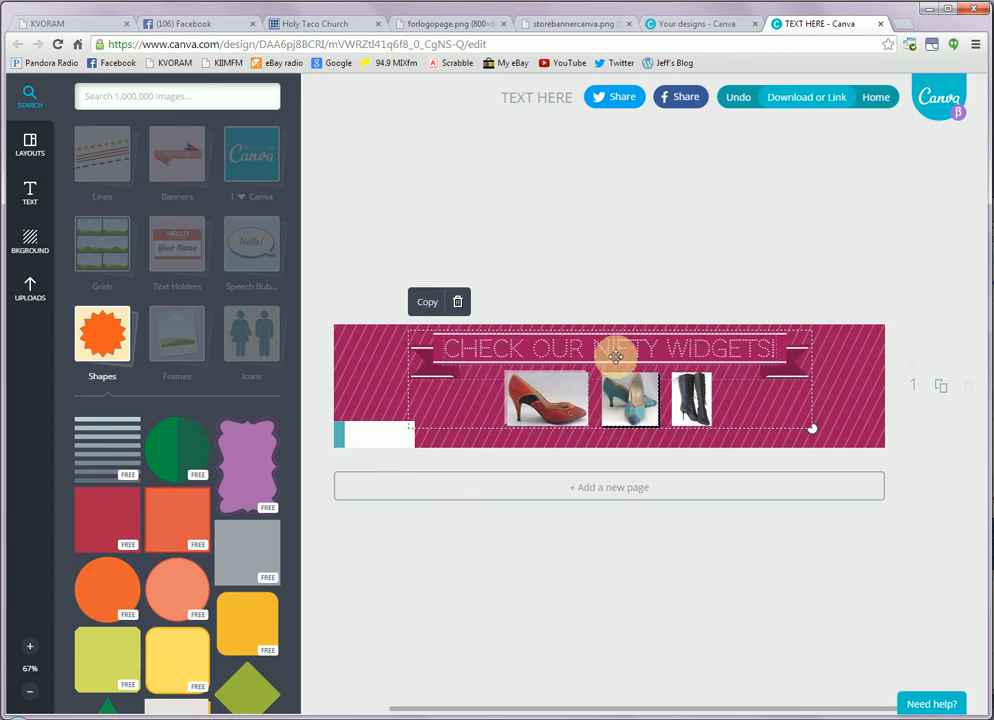
left_click_drag(608, 348, 542, 352)
left_click(544, 294)
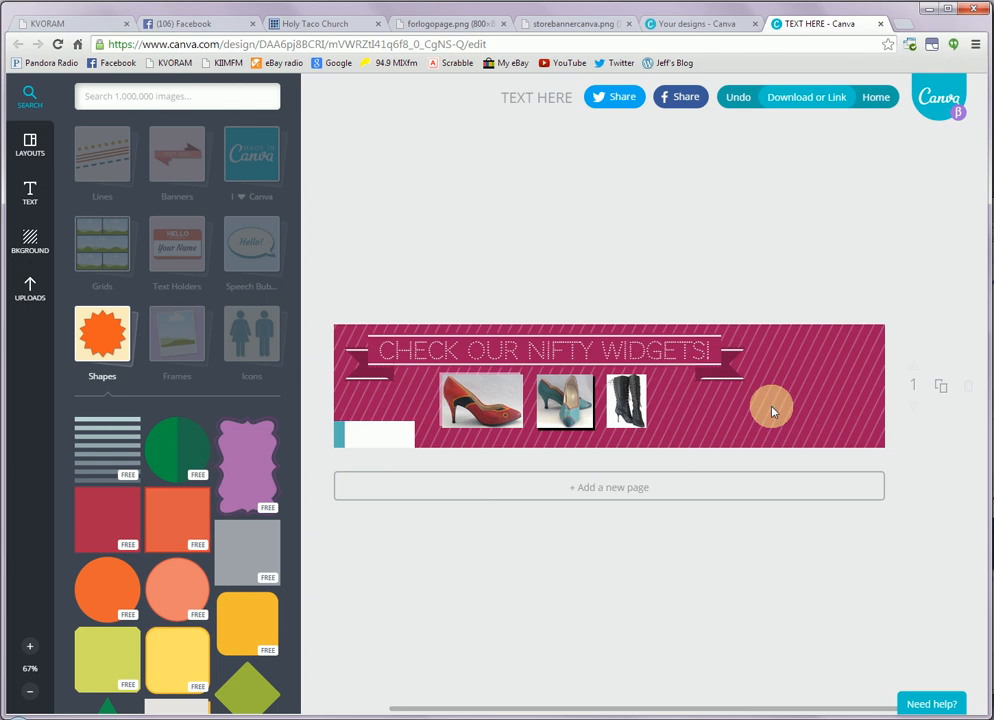
Step: Nudge the three product photos with their shadow shapes slightly down, away from the slogan ribbon
left_click_drag(774, 405, 427, 433)
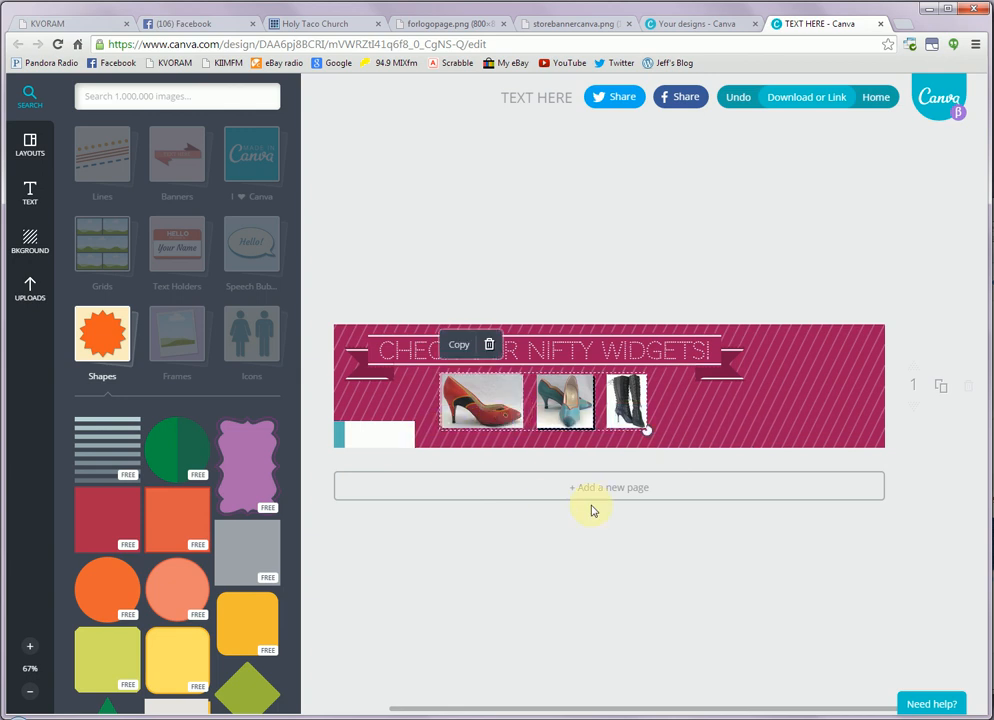
key("Down")
key("Down")
key("Down")
key("Down")
key("Down")
key("Down")
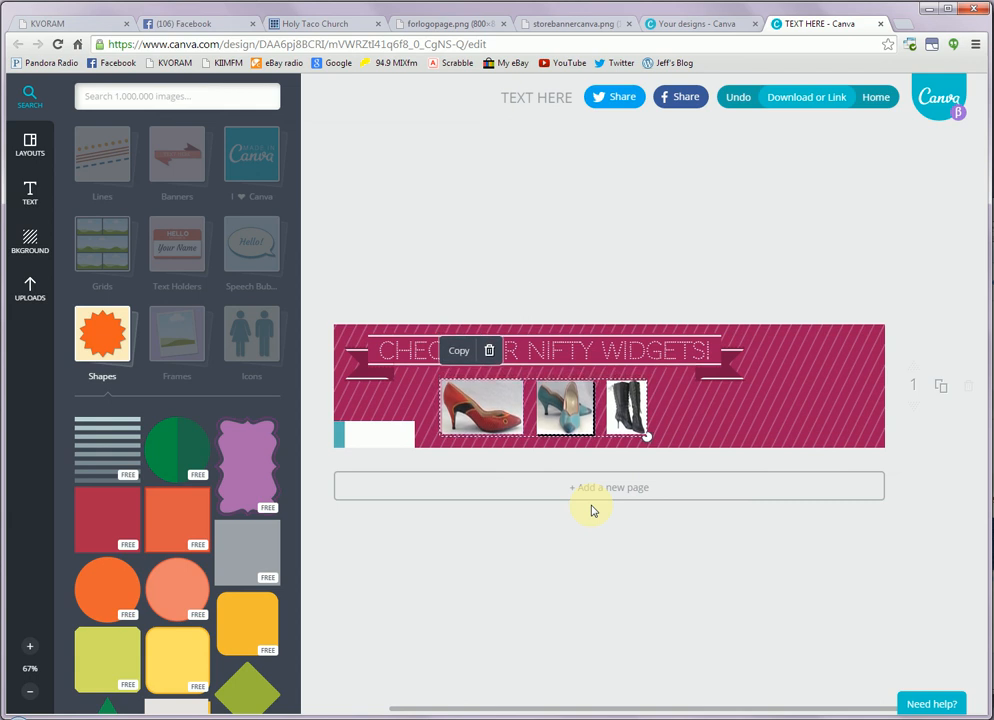
left_click(517, 264)
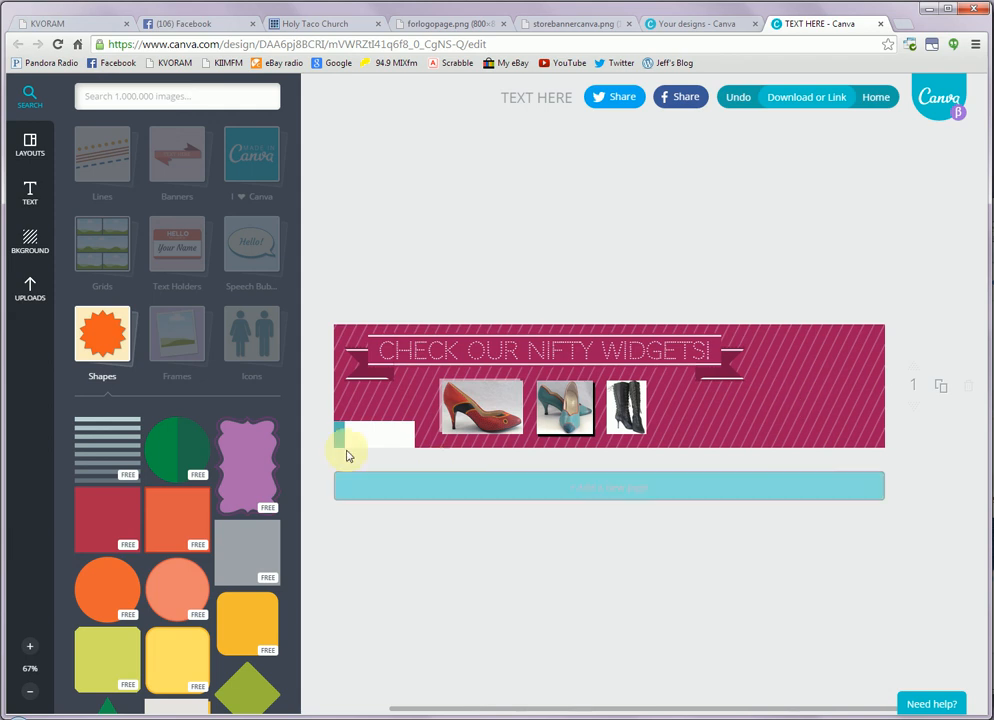
Step: Add the salmon ornamental square shape with wavy edges and place it at the right end of the banner
scroll(288, 288, "down", 5)
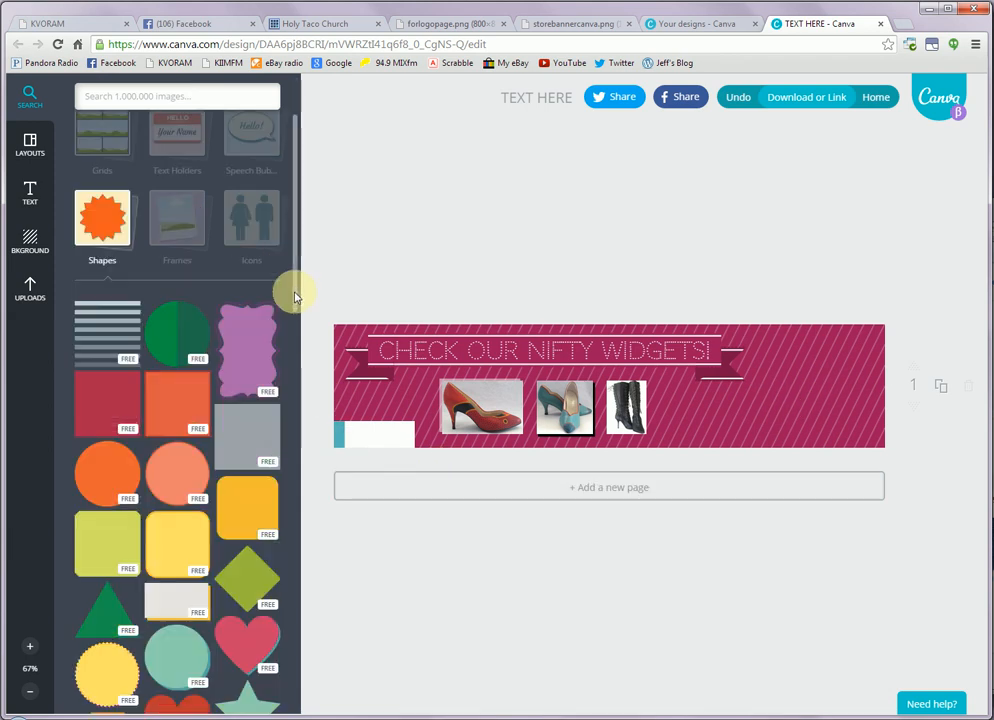
left_click_drag(288, 397, 294, 631)
scroll(294, 631, "down", 10)
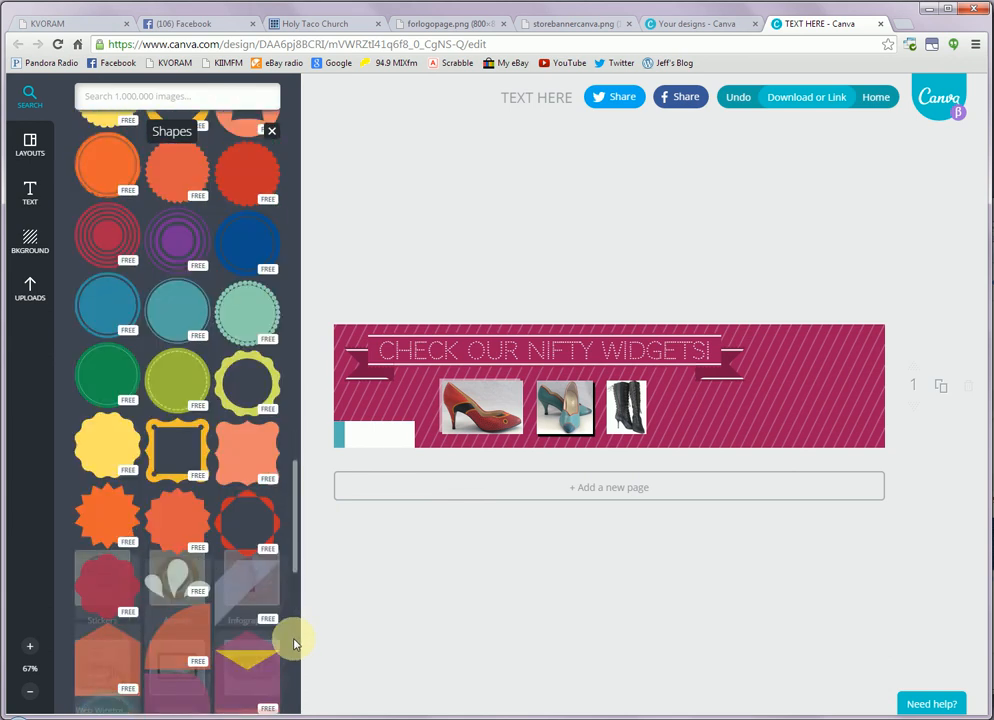
left_click(248, 263)
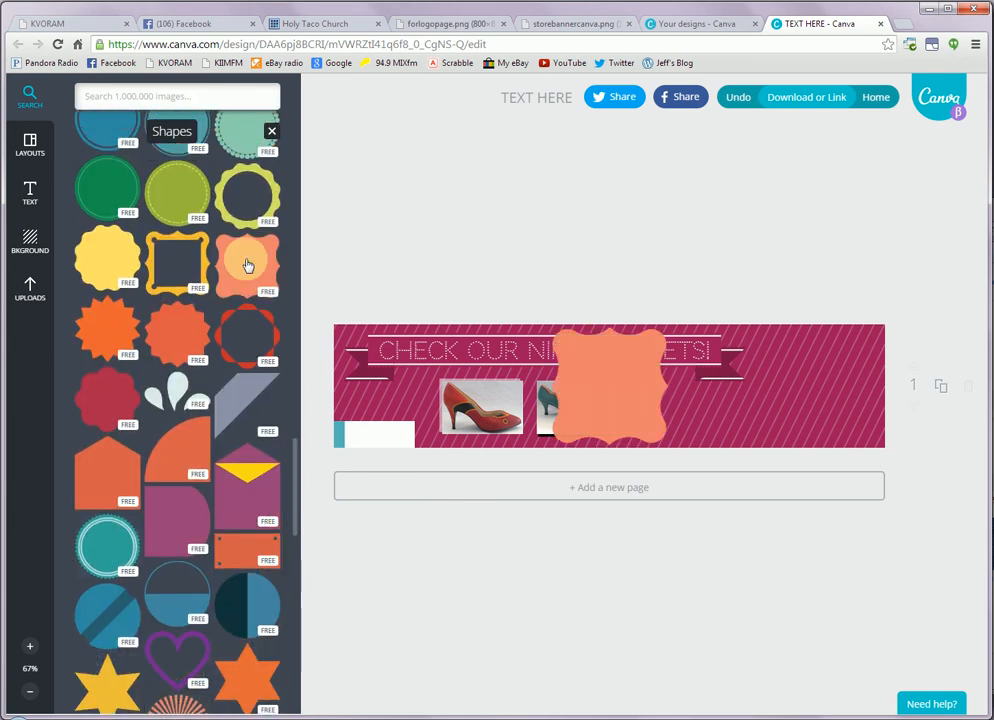
left_click_drag(590, 381, 785, 381)
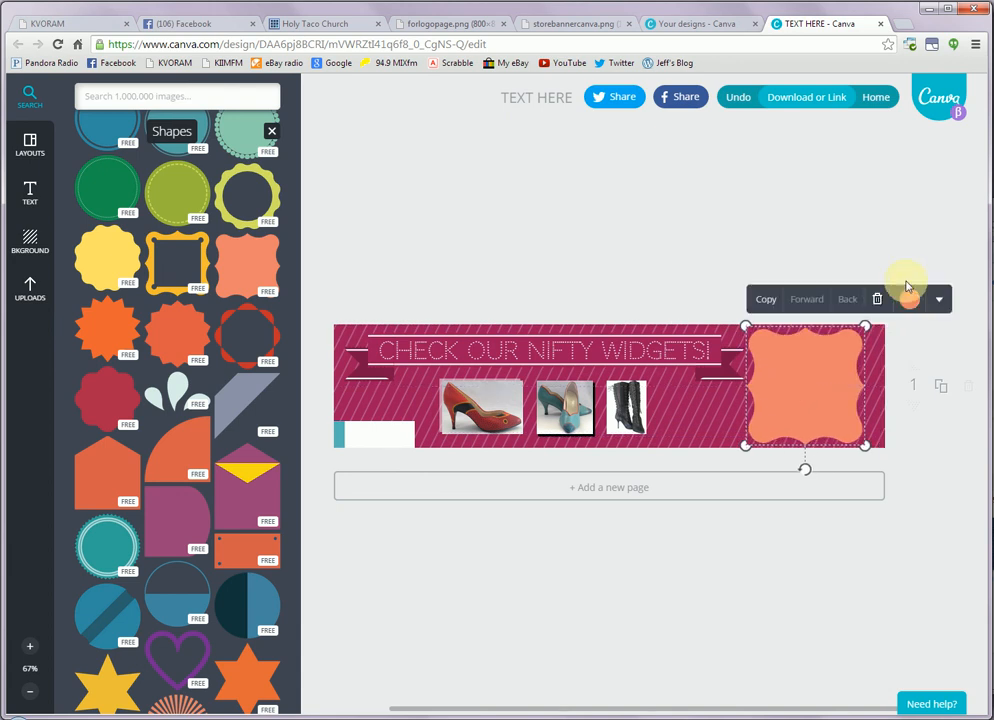
Step: Color the ornamental square dark maroon and shrink it to fit inside the banner's height
left_click(912, 298)
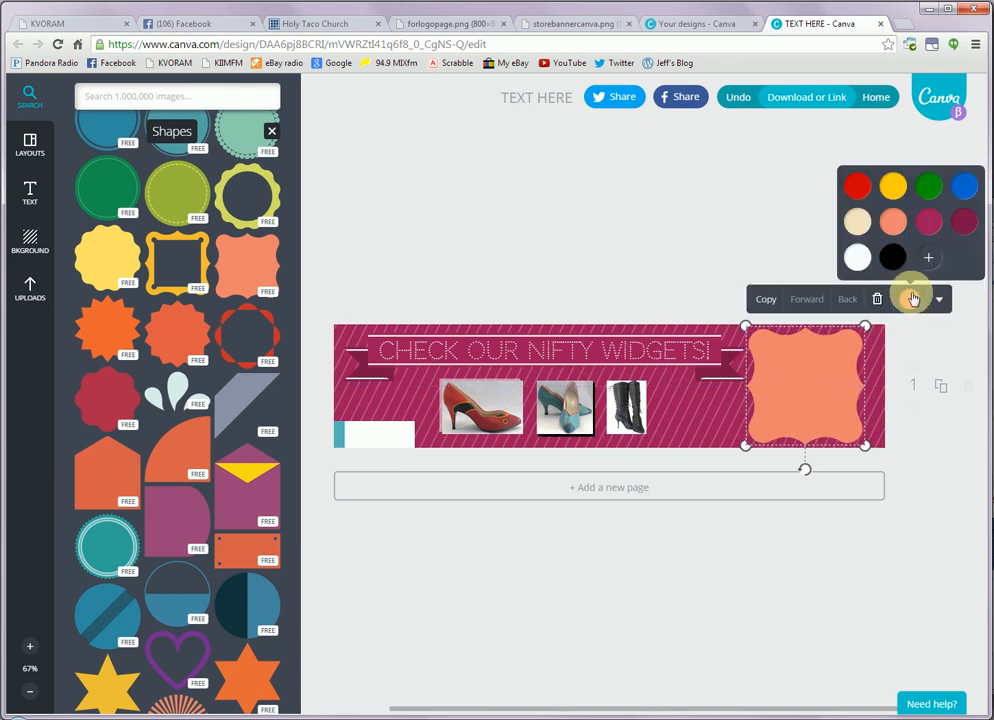
left_click(965, 223)
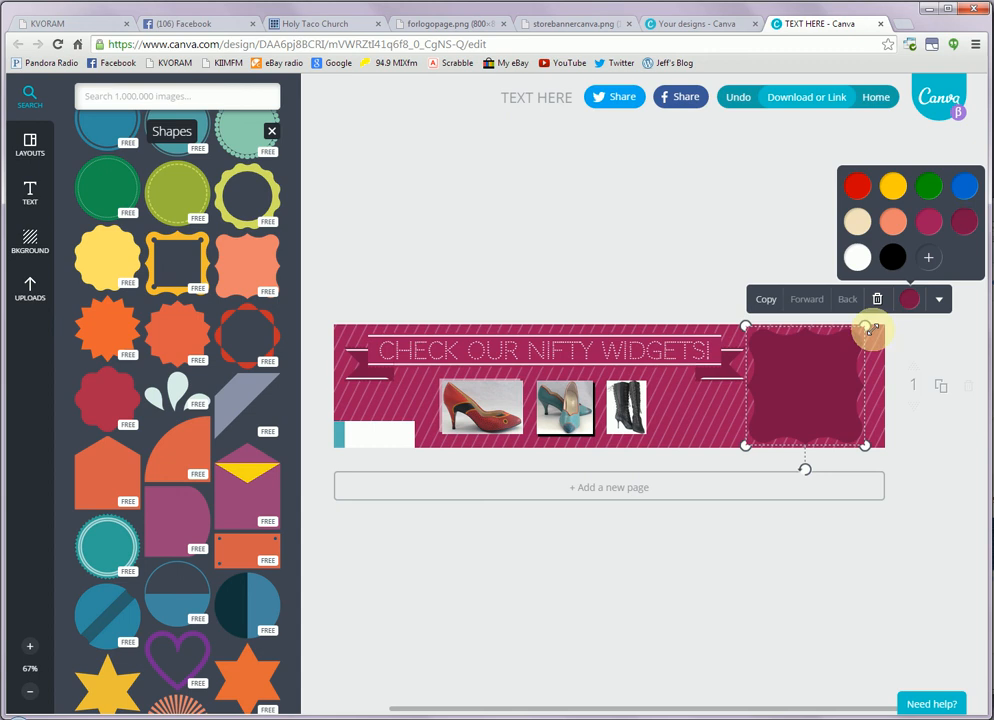
left_click_drag(866, 326, 845, 365)
left_click(593, 554)
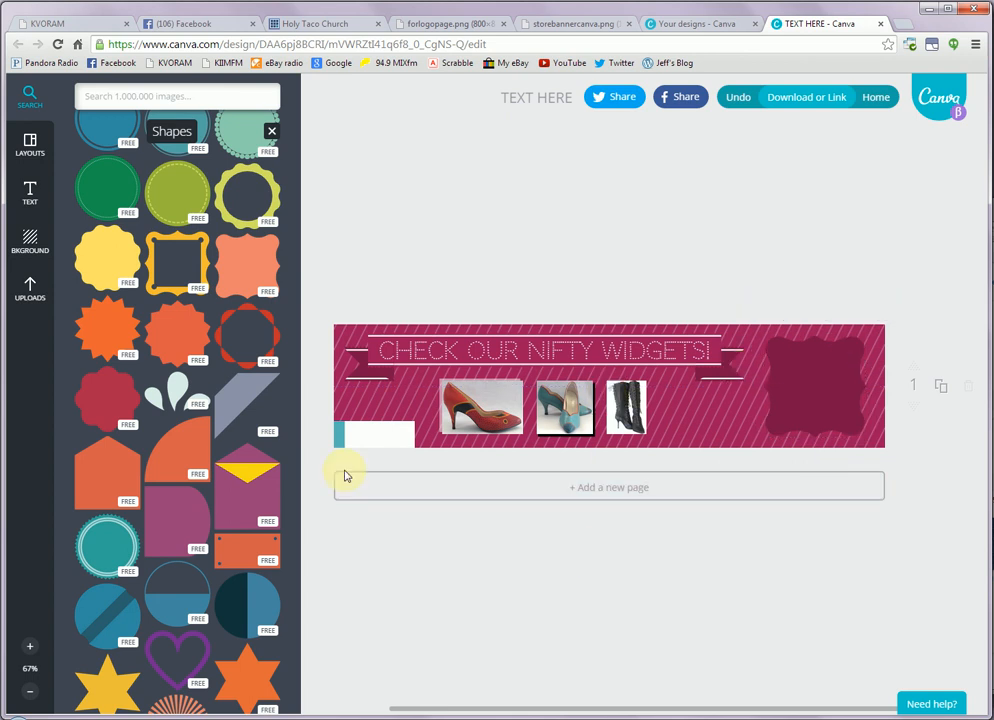
Step: Add a body text box and place it over the maroon ornamental shape
left_click(30, 196)
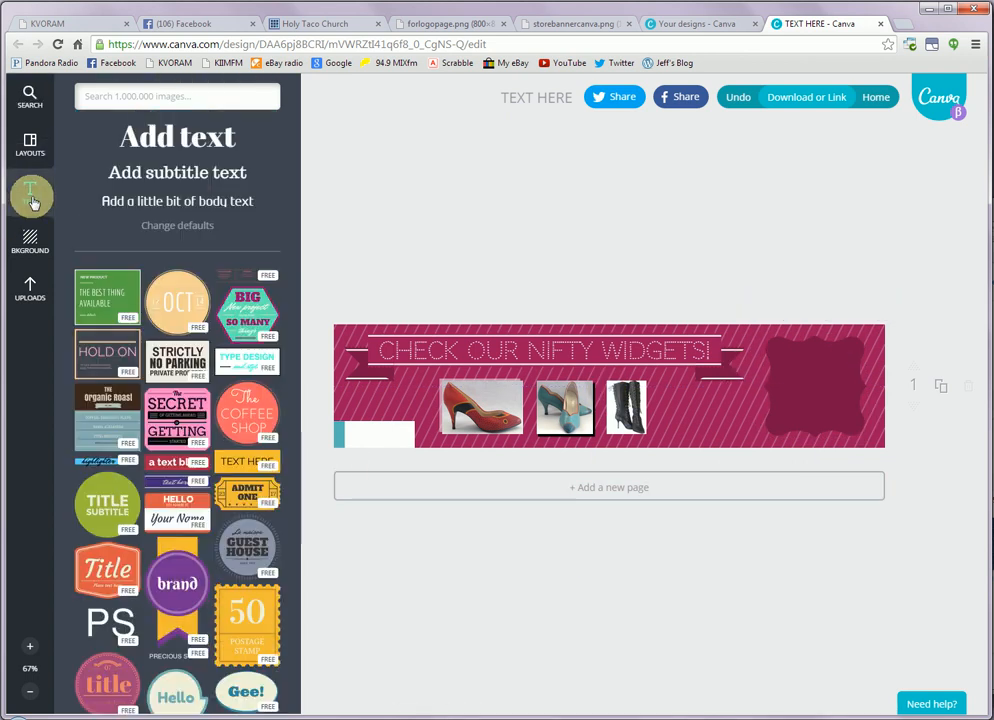
left_click(175, 202)
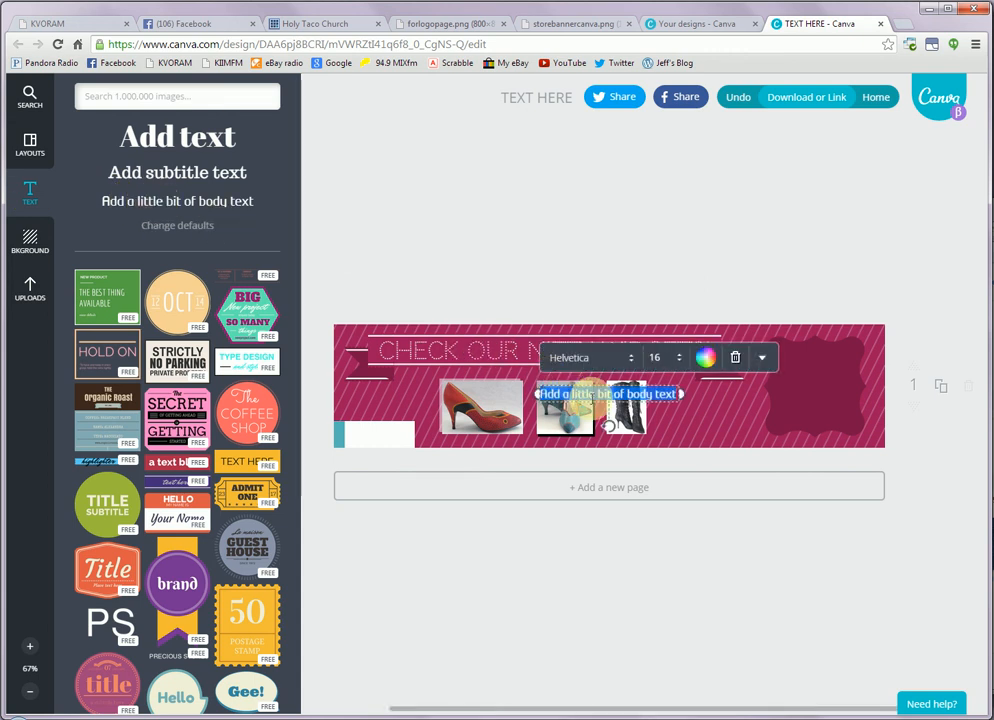
left_click_drag(593, 403, 797, 393)
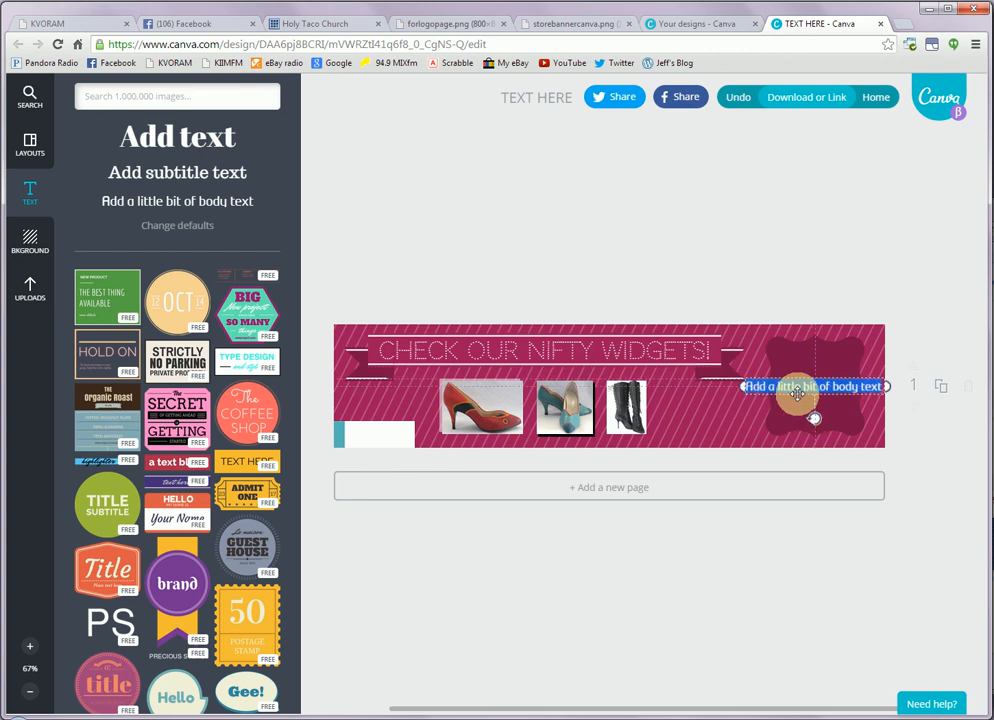
left_click_drag(797, 393, 797, 393)
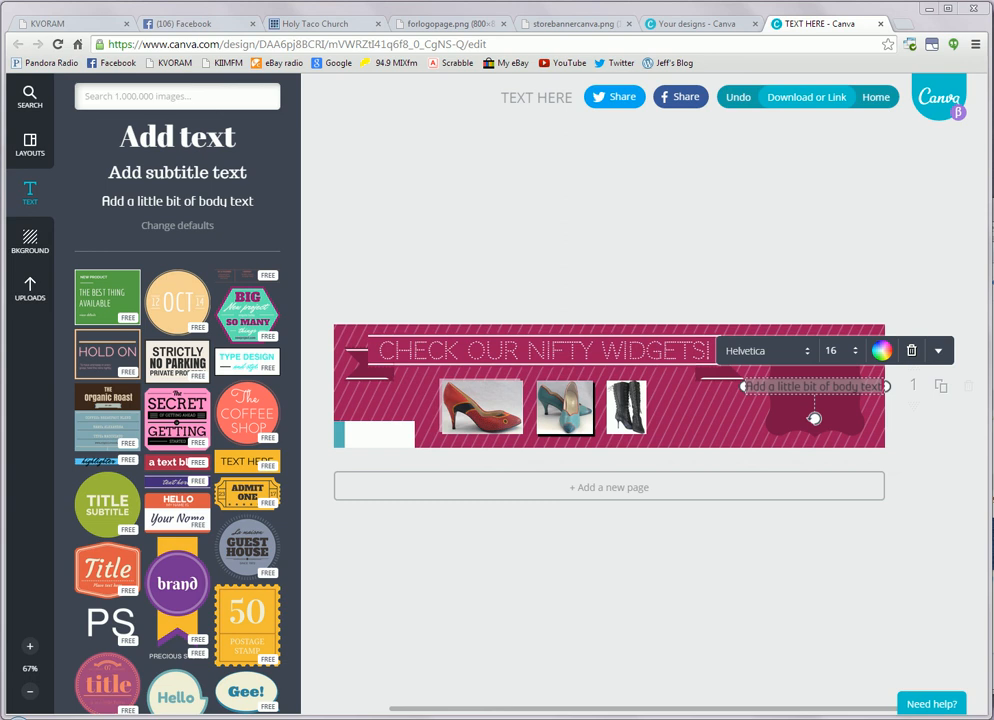
Step: Replace the placeholder body text with "Great for Mother's Day Gift!", putting each word on its own line
left_click(844, 391)
left_click_drag(768, 393, 918, 386)
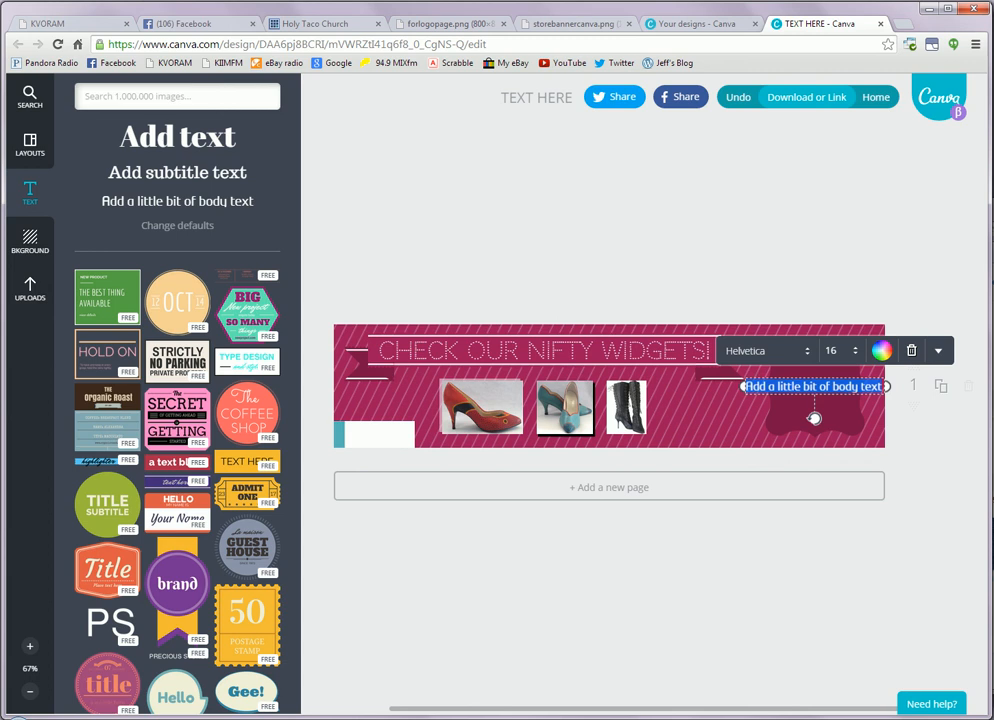
key("BackSpace")
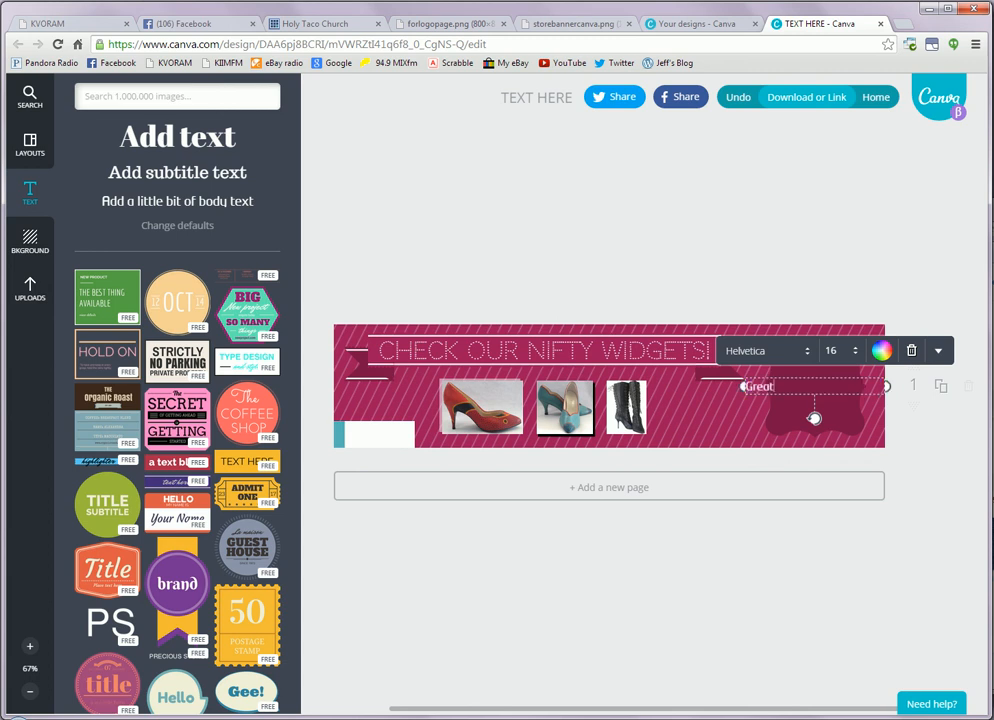
type("Great")
key("Return")
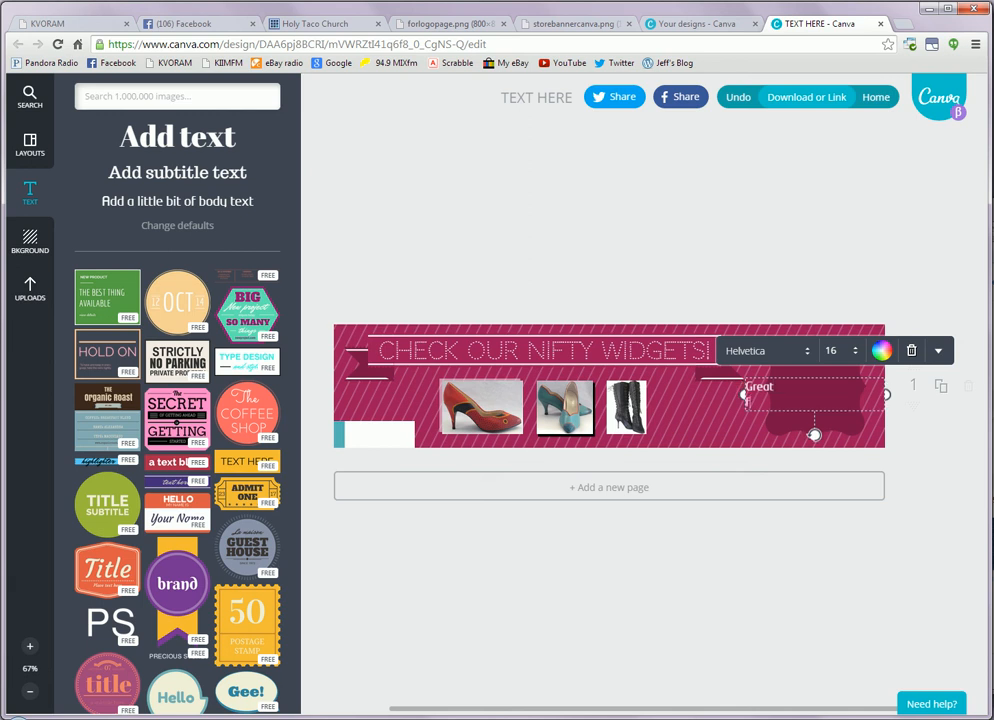
type("for")
key("Return")
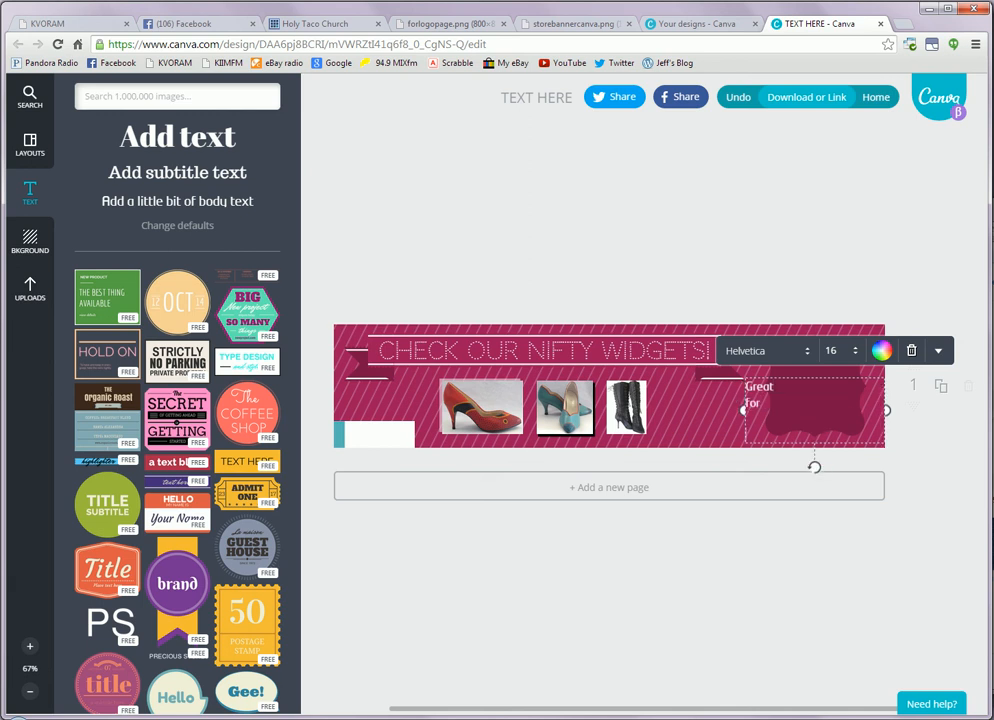
key("BackSpace")
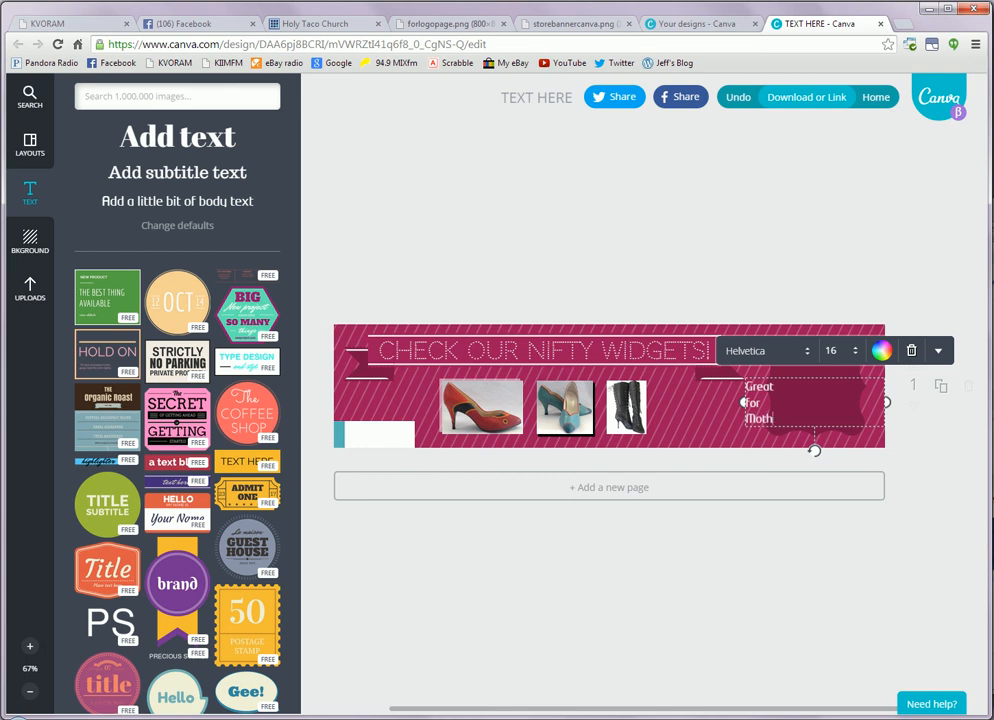
key("Return")
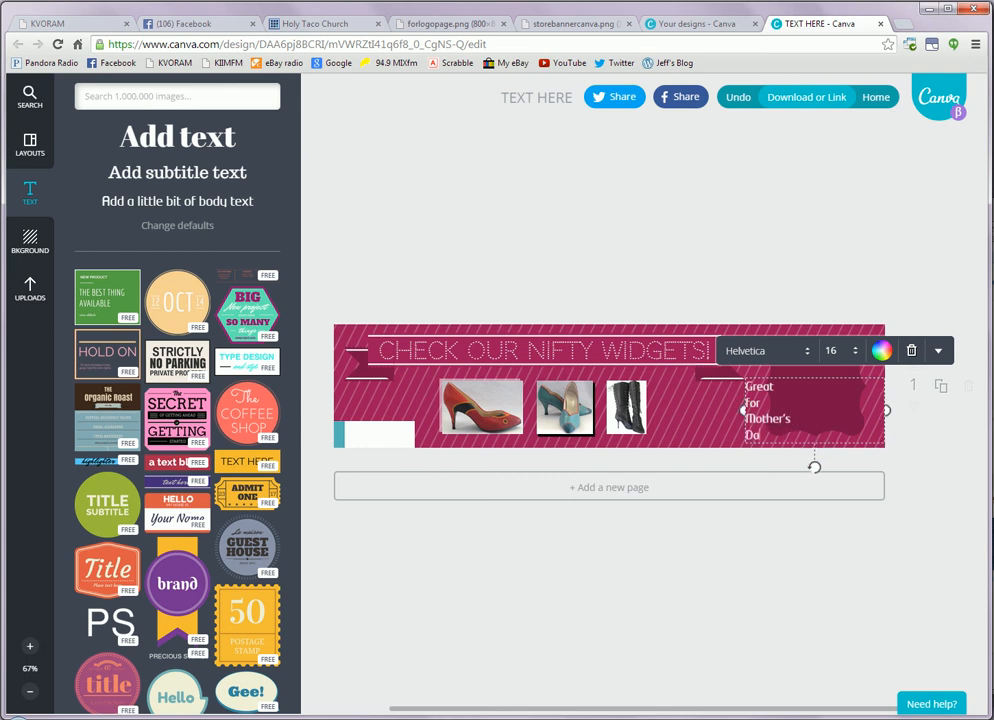
key("Return")
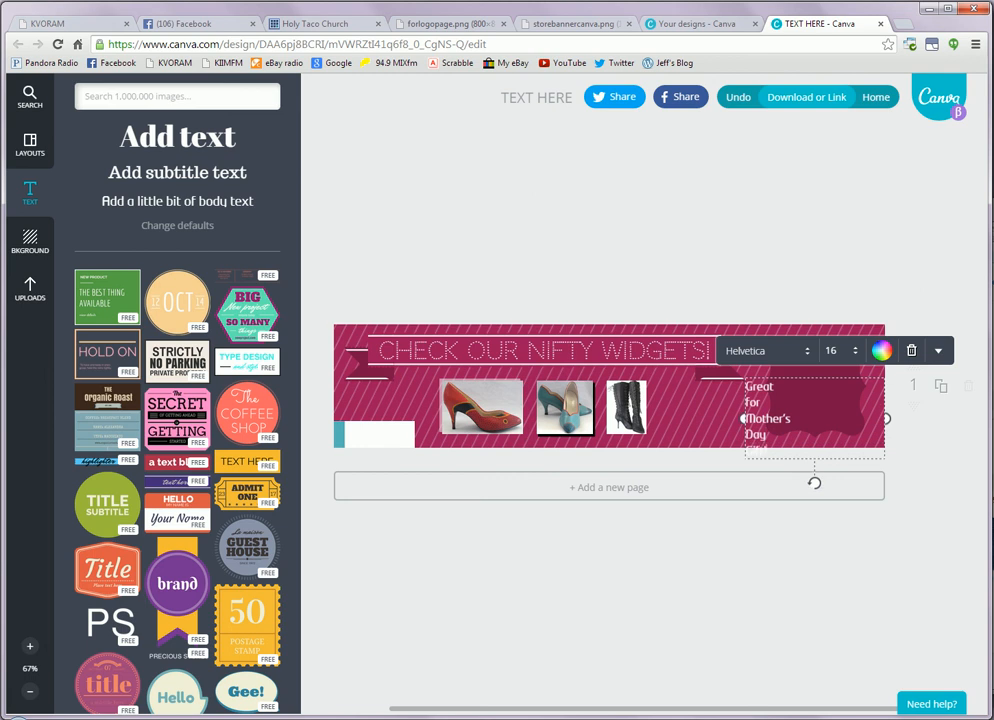
Step: Center-align all five lines of the Mother's Day text
left_click_drag(814, 450, 740, 380)
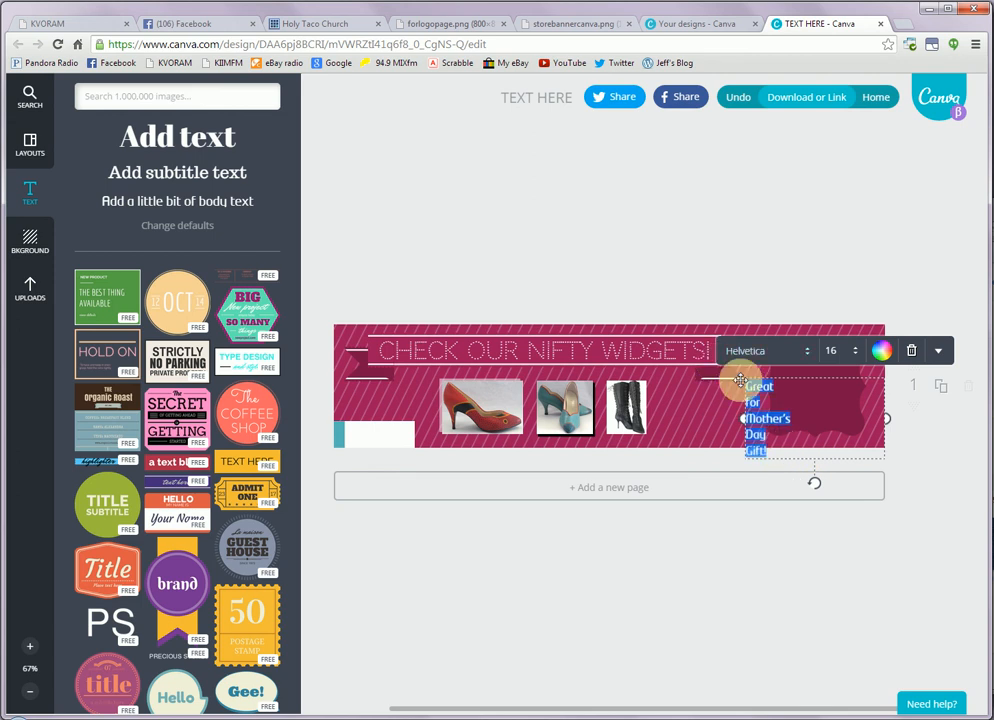
left_click(939, 352)
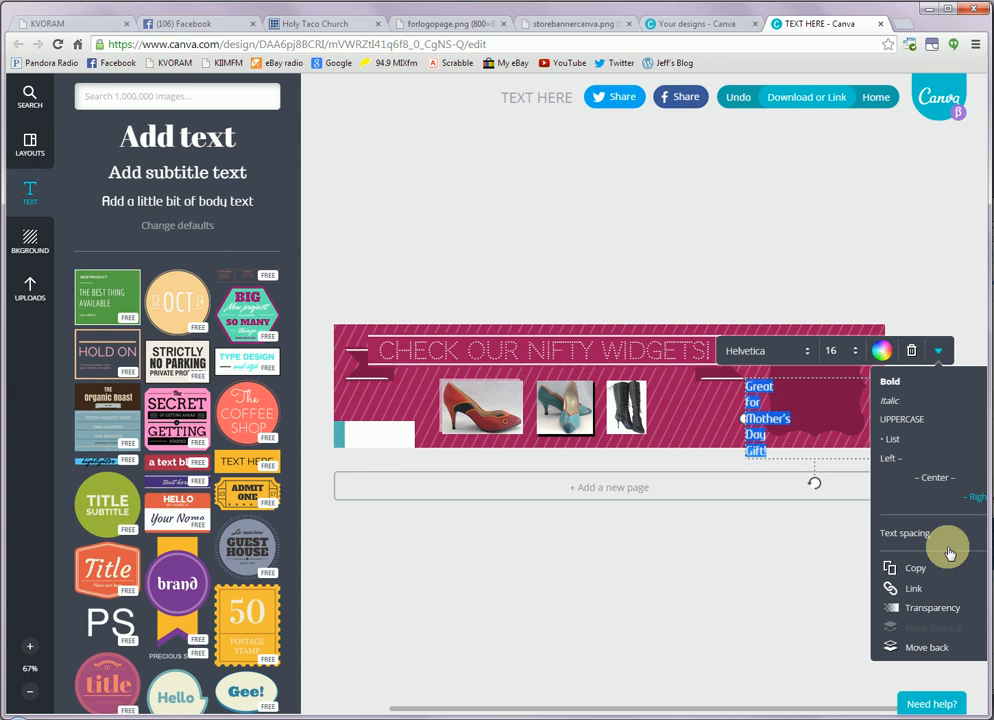
left_click(925, 482)
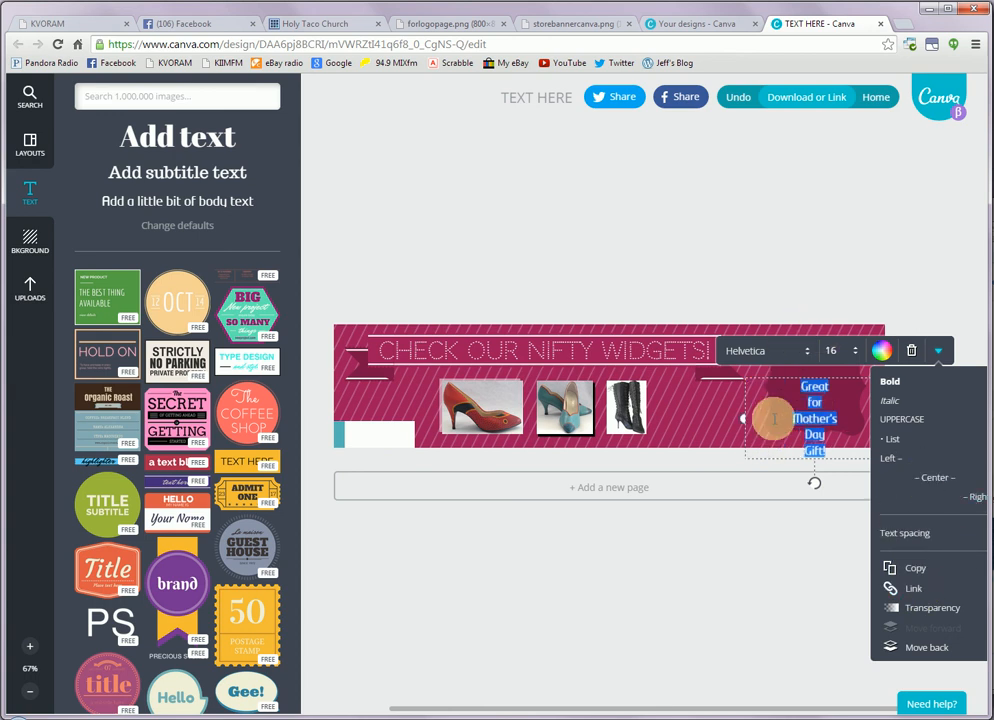
Step: Narrow the Mother's Day text box and center it over the maroon ornamental shape
left_click(744, 418)
left_click_drag(744, 418, 775, 418)
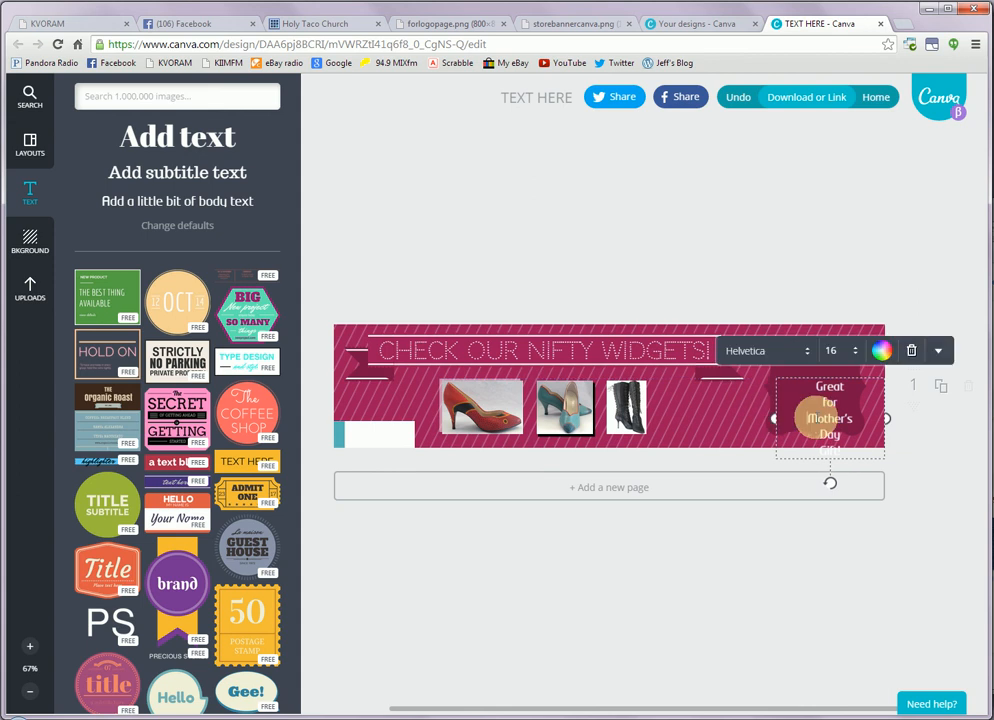
left_click(885, 420)
left_click_drag(876, 417, 858, 412)
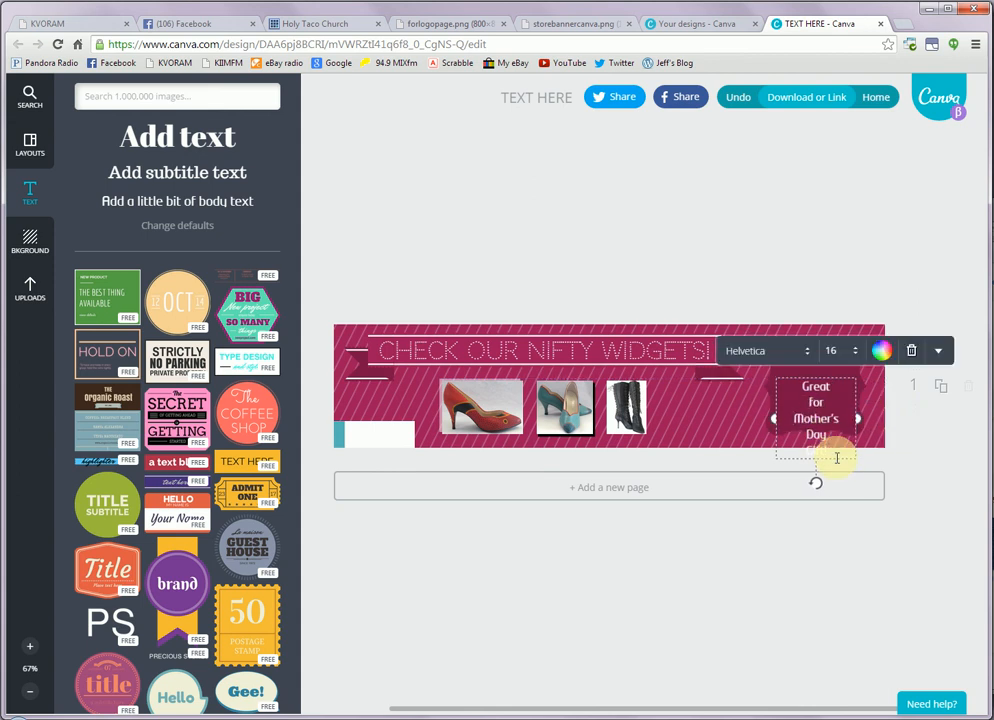
left_click_drag(839, 461, 839, 428)
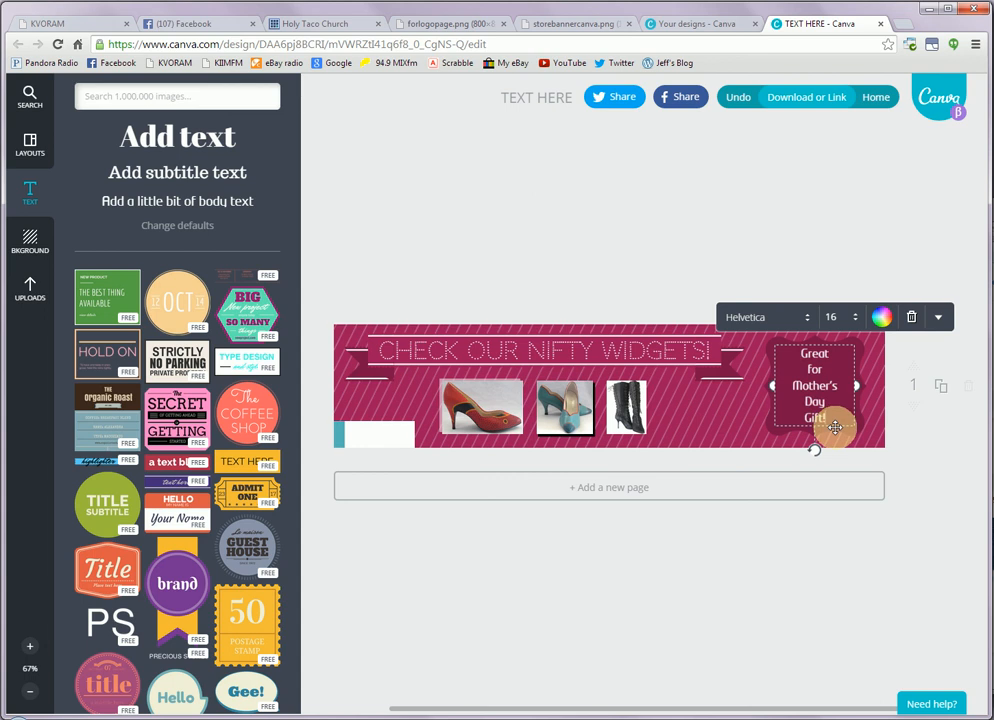
mouse_move(835, 427)
left_mouse_down()
mouse_move(826, 438)
mouse_move(838, 433)
left_mouse_up()
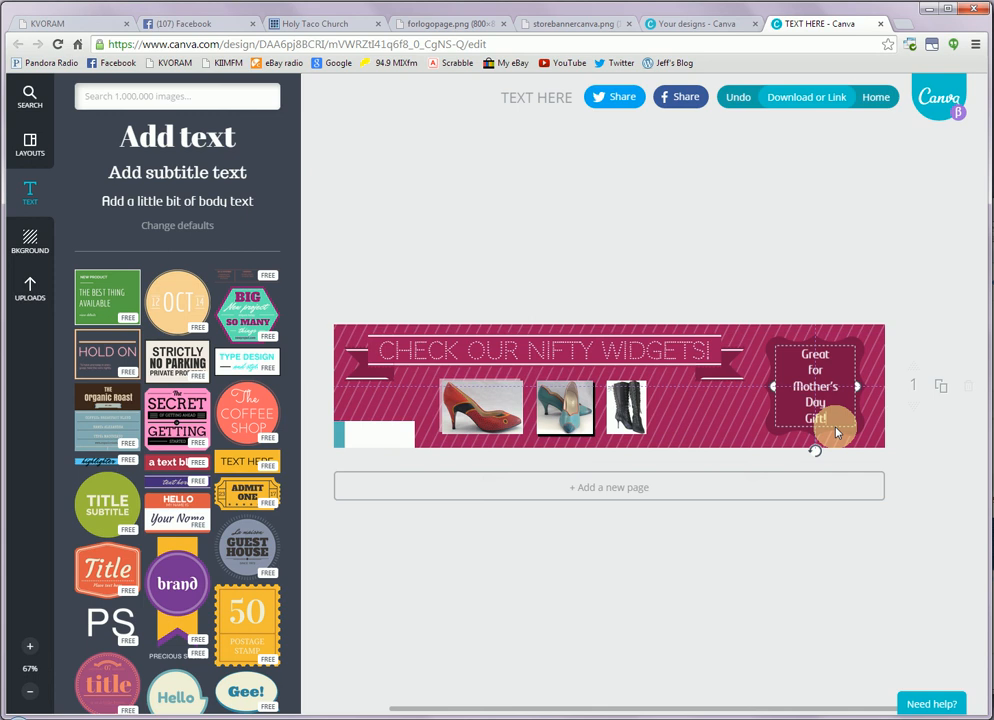
left_click_drag(836, 432, 836, 433)
left_click(940, 498)
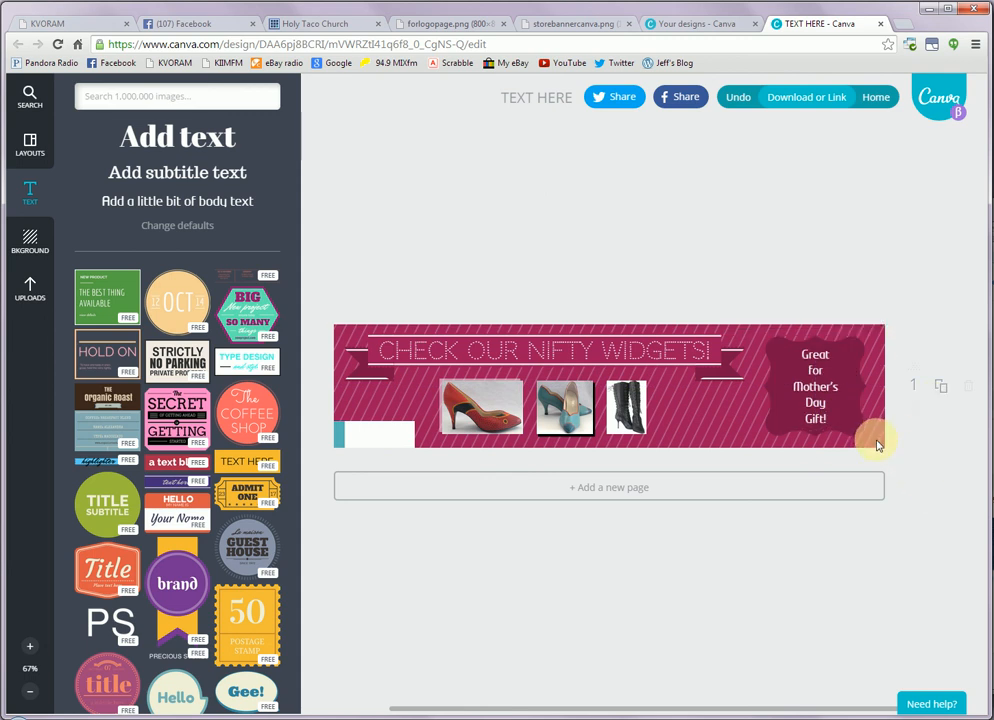
left_click(814, 418)
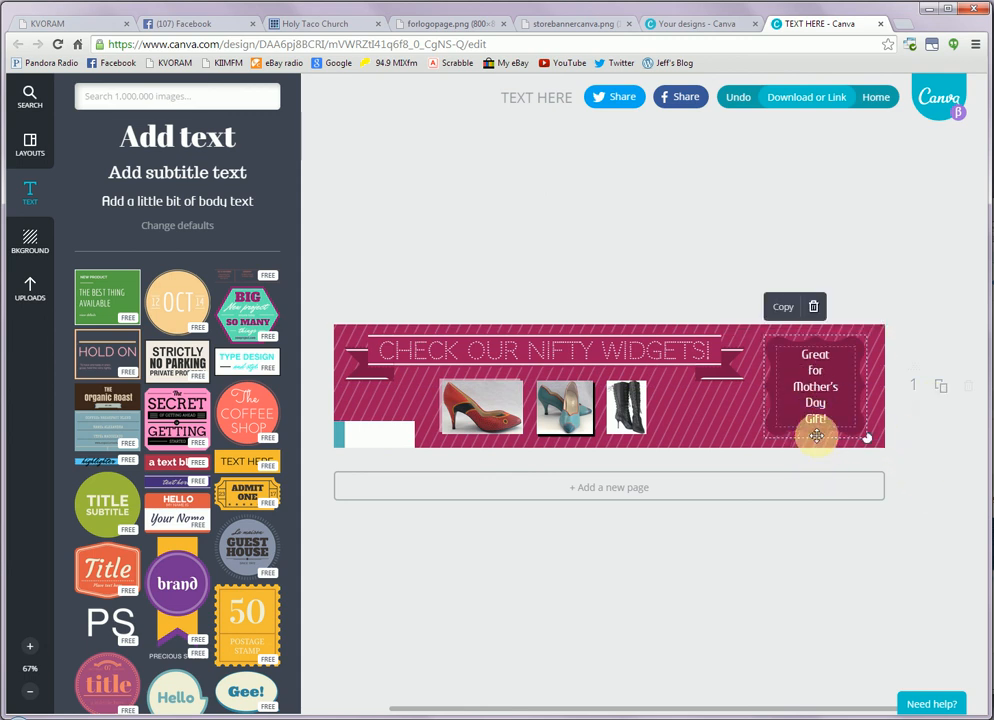
left_click(929, 456)
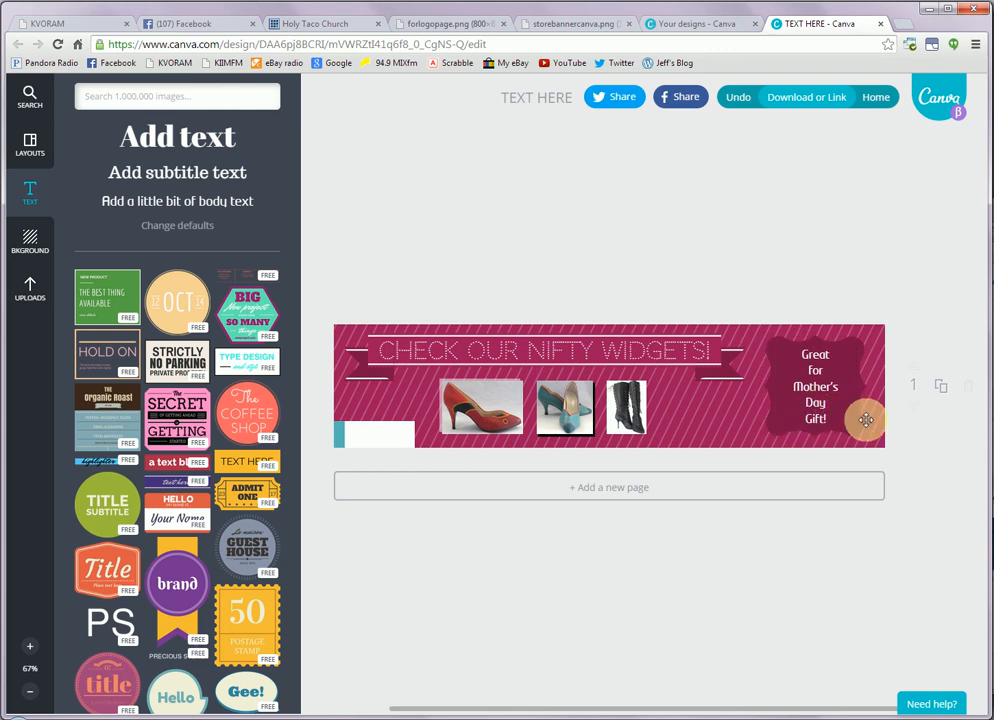
Step: Rotate the maroon ornamental shape slightly clockwise behind the Mother's Day text
left_click(863, 381)
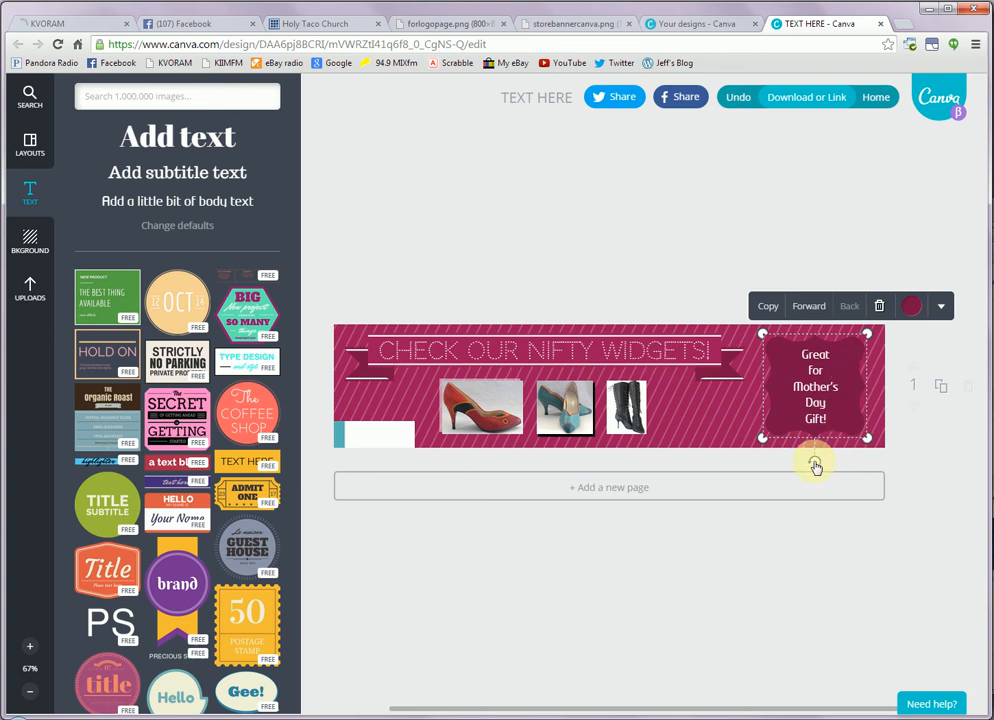
left_click_drag(816, 467, 791, 459)
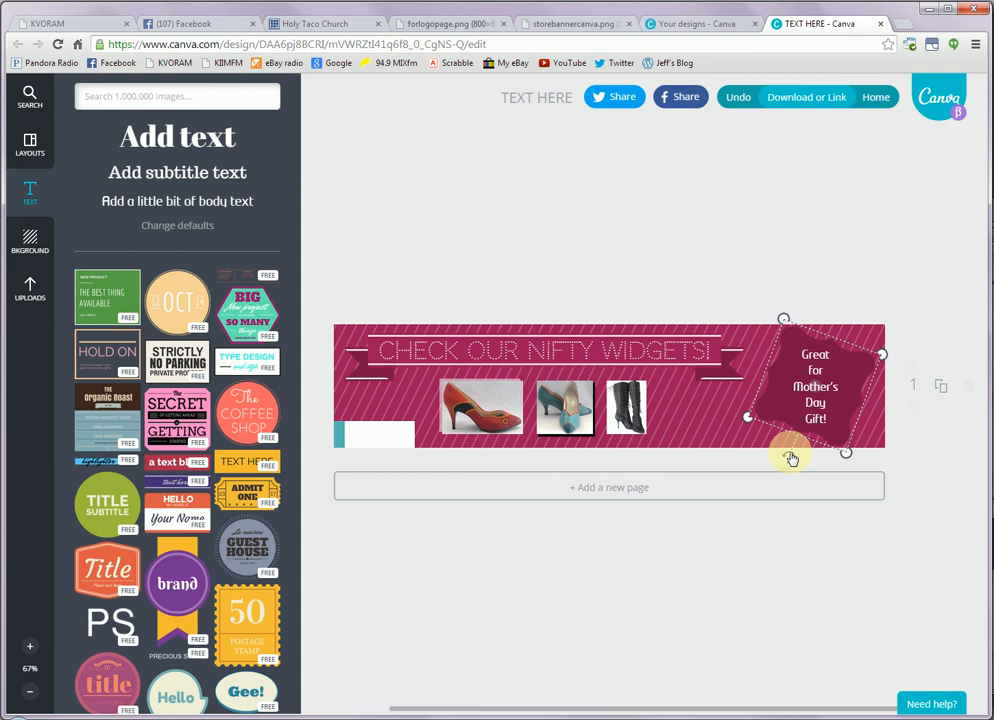
left_click_drag(791, 459, 790, 455)
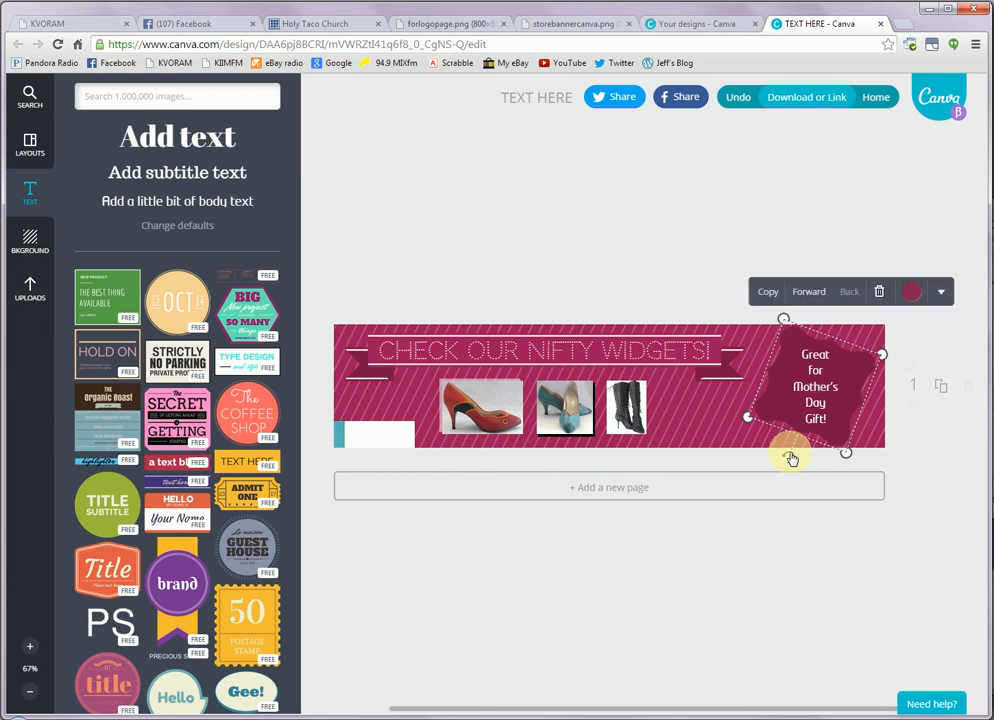
left_click(927, 493)
Step: Rotate the Mother's Day text clockwise to match the tilt of the maroon shape
left_click(816, 432)
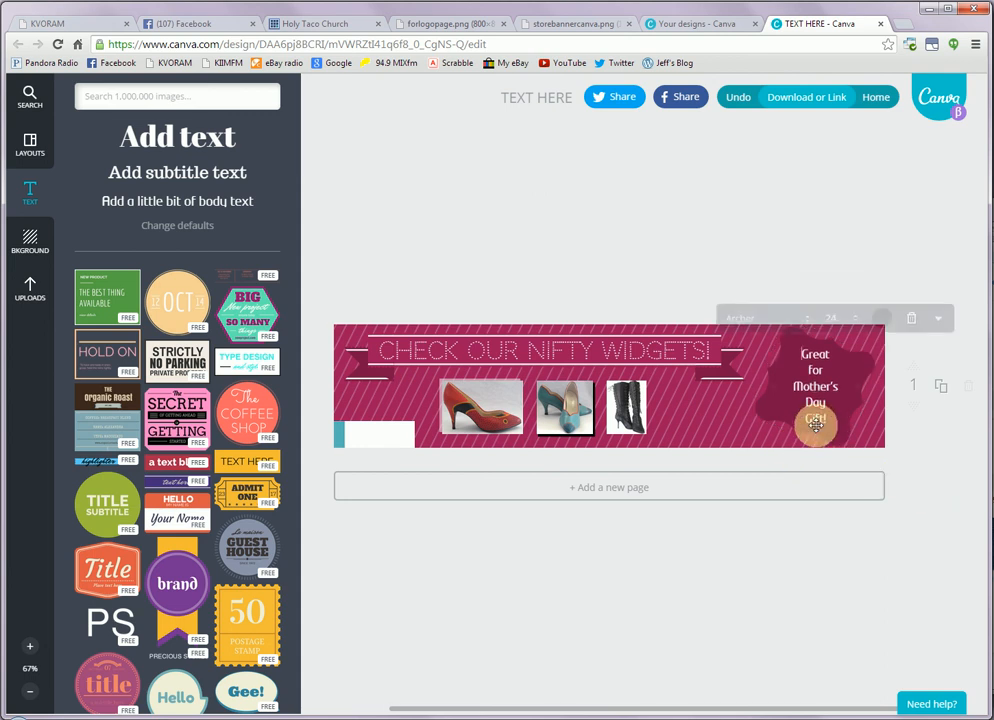
left_click_drag(817, 452, 800, 447)
left_click(916, 450)
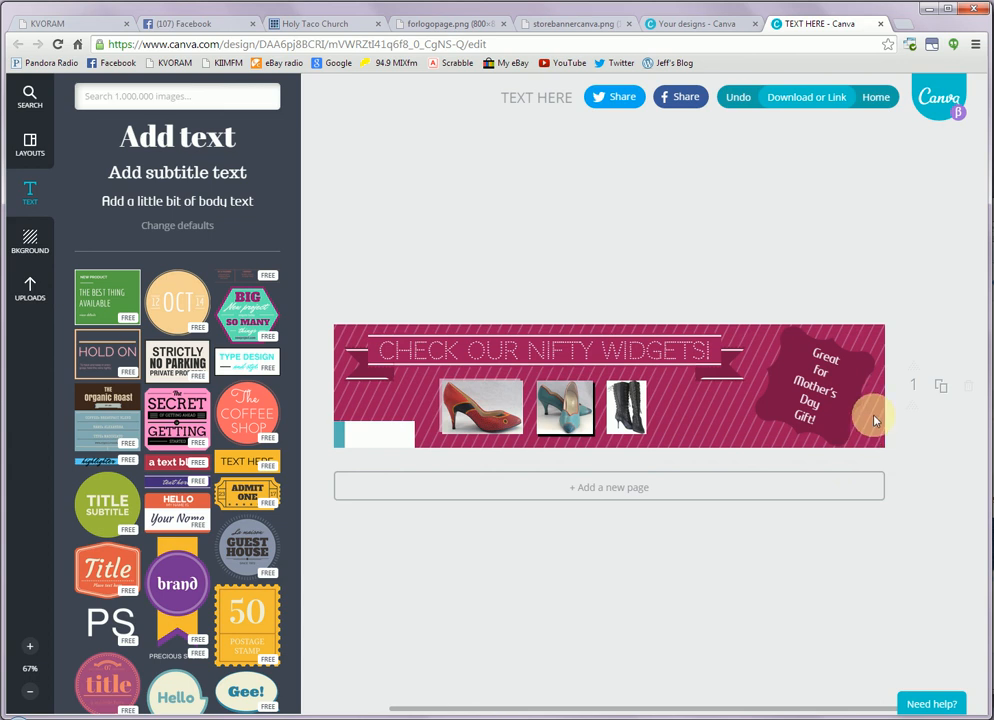
Step: Duplicate the tilted maroon shape and color the copy black
left_click(873, 358)
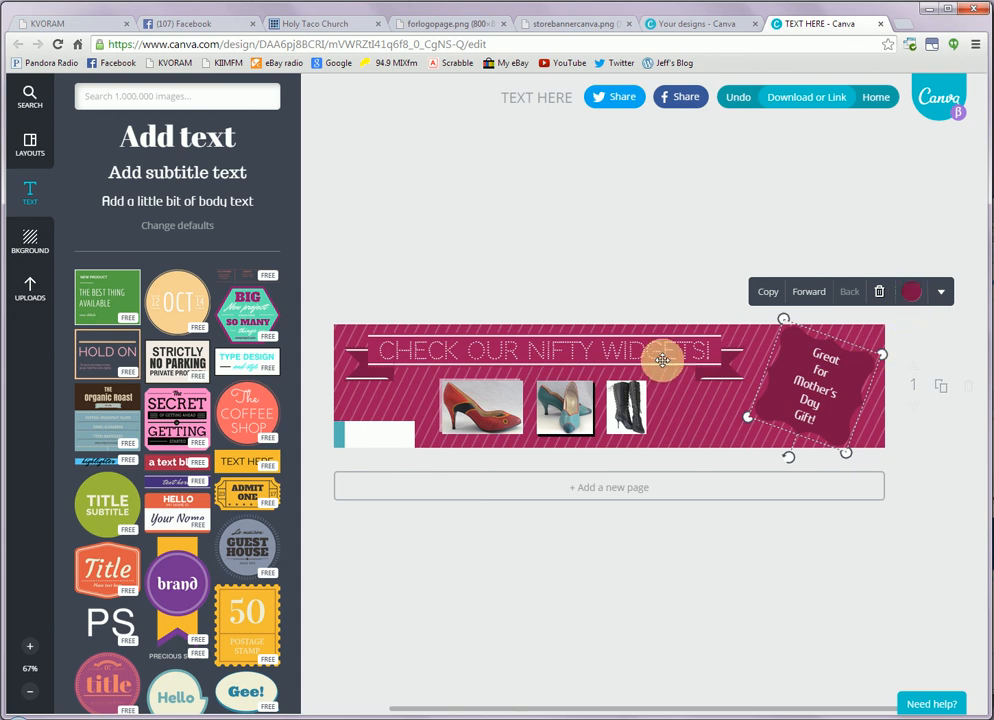
left_click(780, 292)
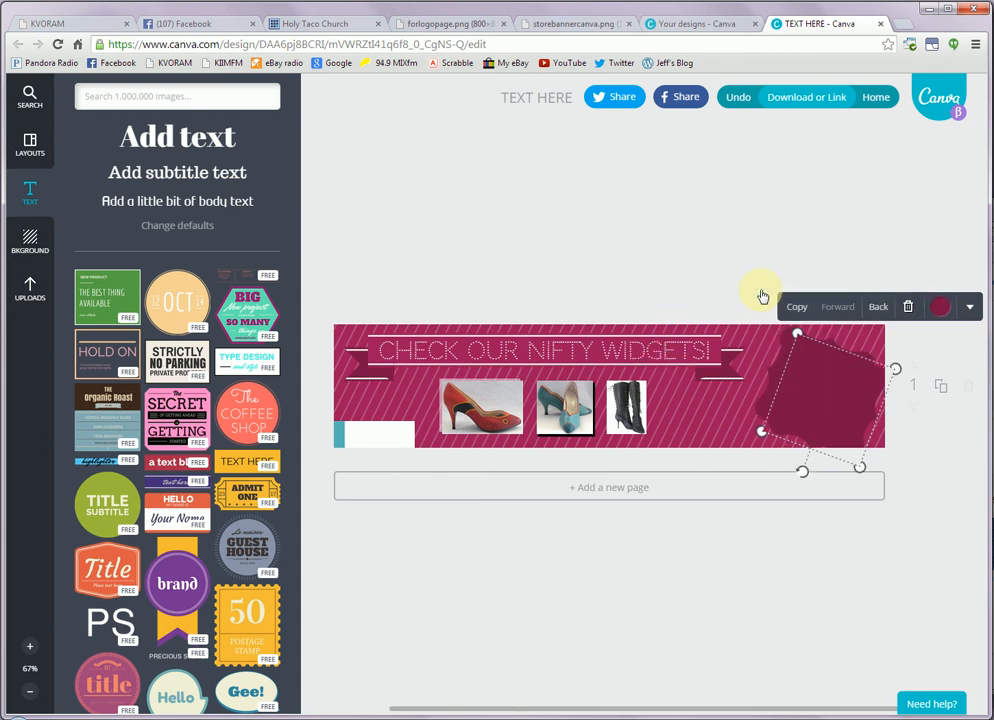
left_click(942, 309)
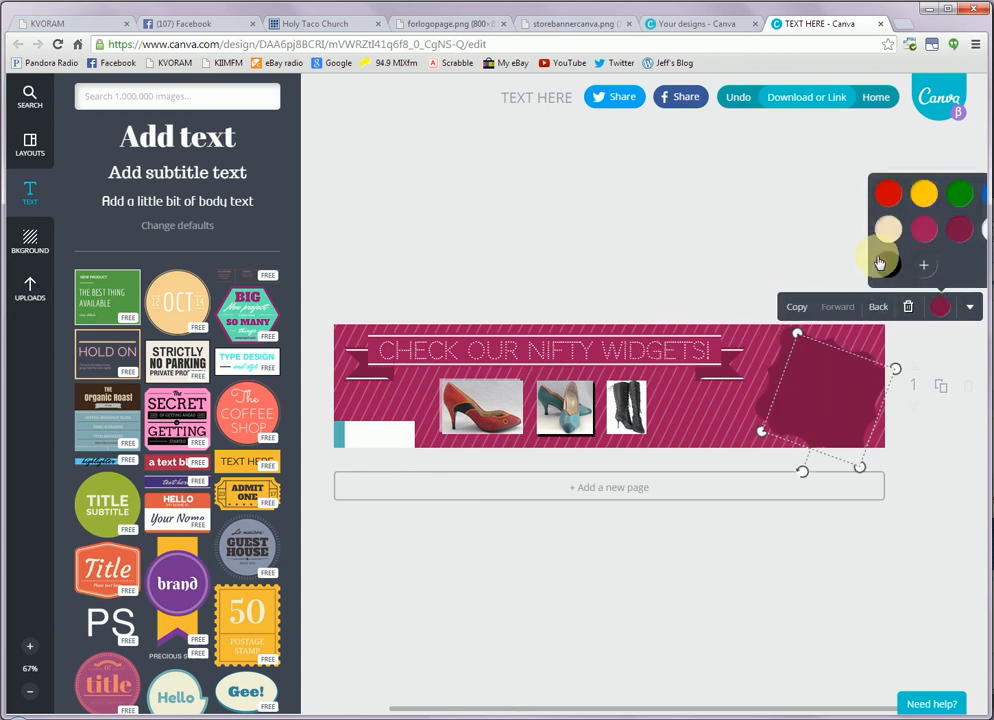
left_click(887, 264)
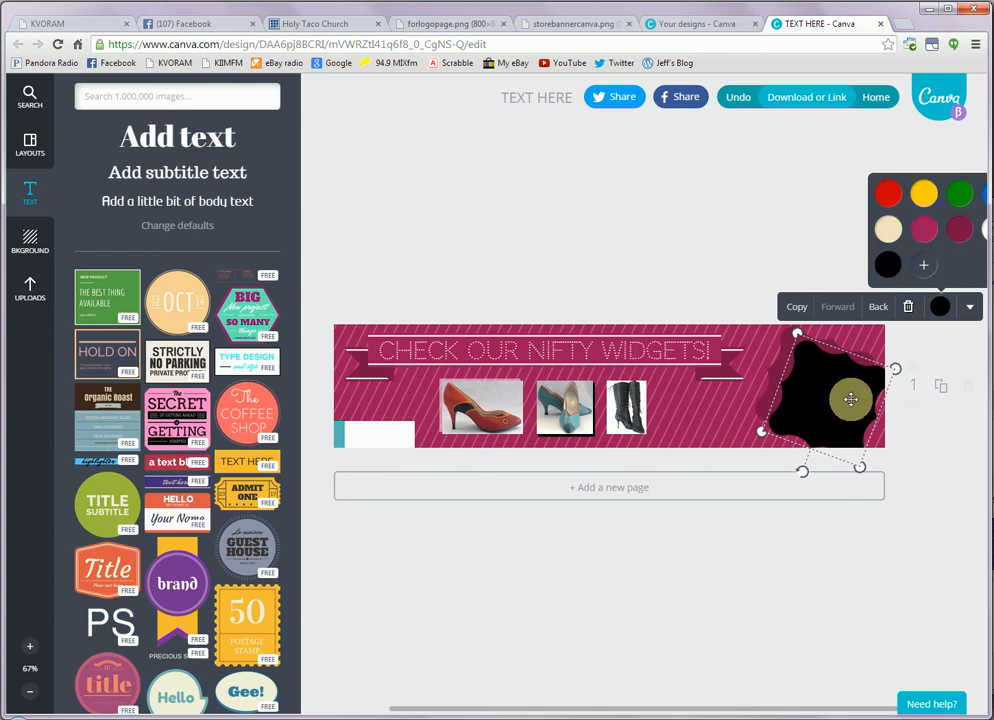
Step: Place the black copy behind the text and maroon shape, offset slightly down and to the right as a narrow drop shadow
left_click_drag(844, 396, 835, 384)
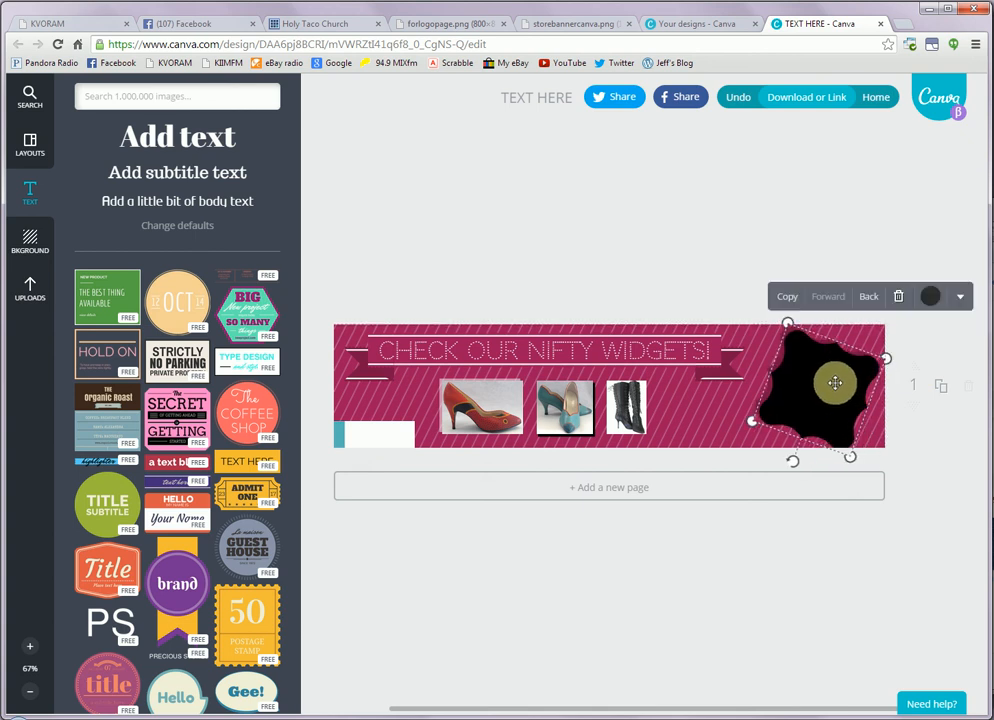
left_click(871, 304)
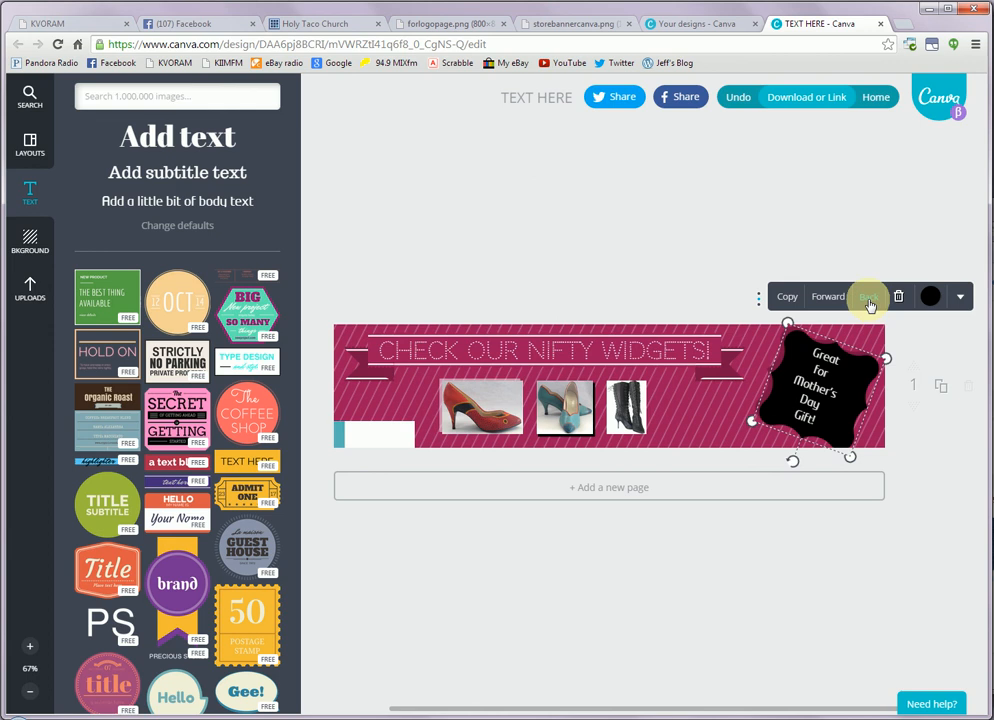
left_click(870, 298)
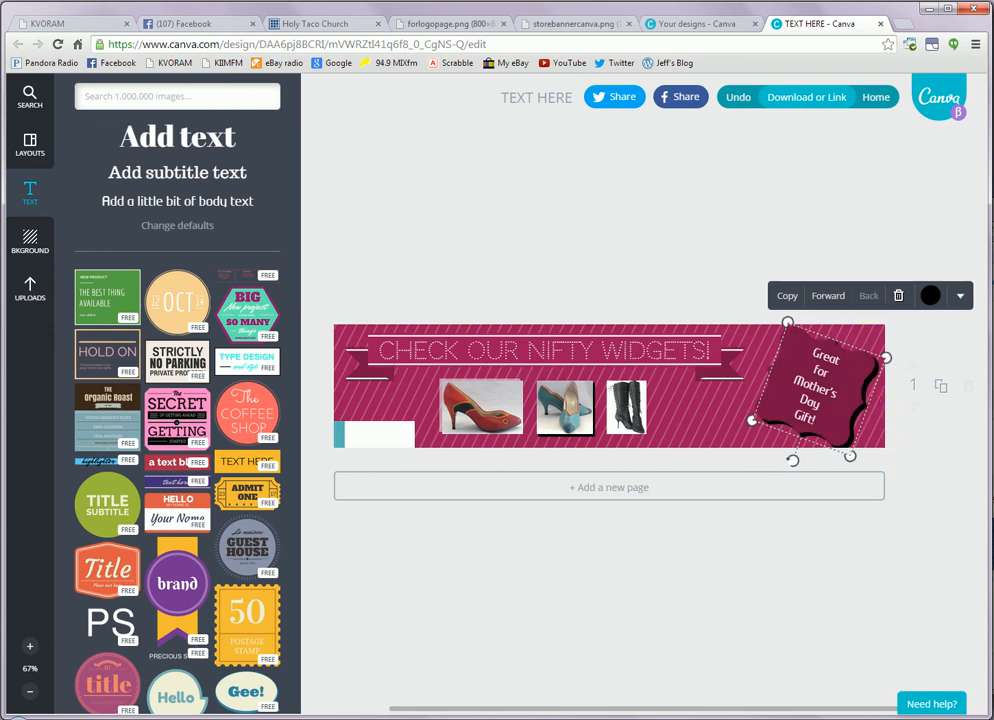
key("Up")
key("Left")
key("Left")
key("Left")
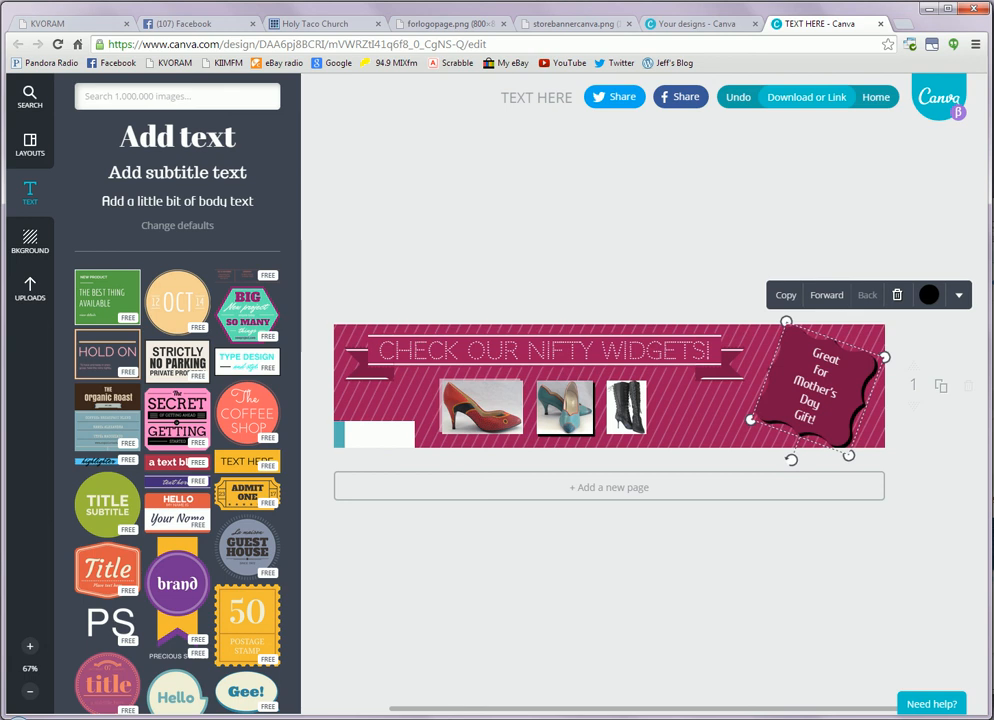
key("Up")
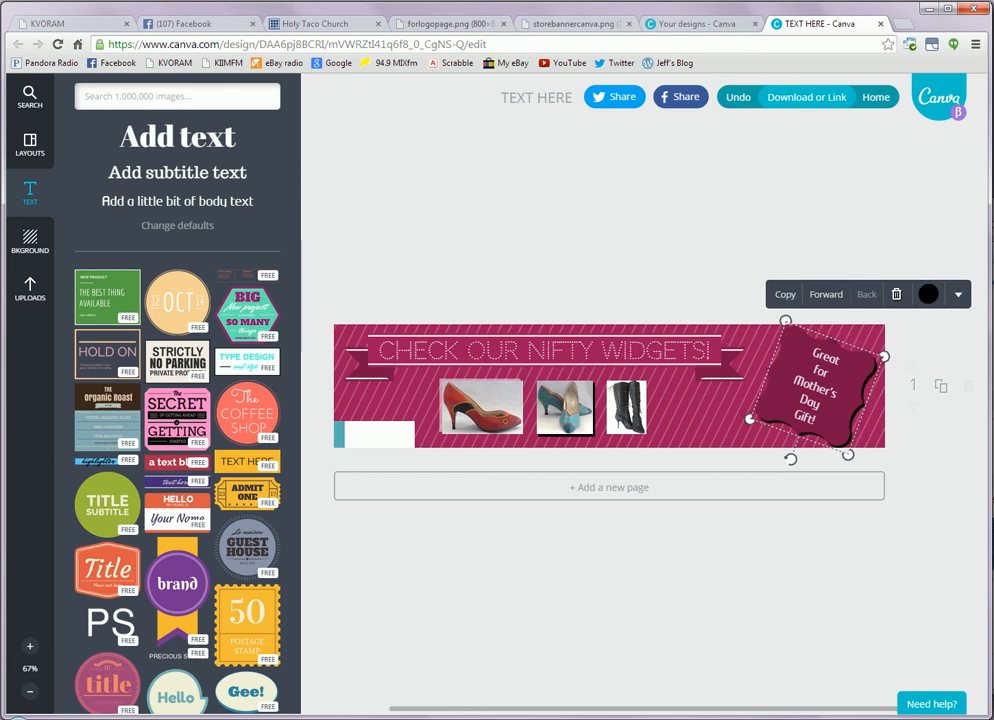
key("Left")
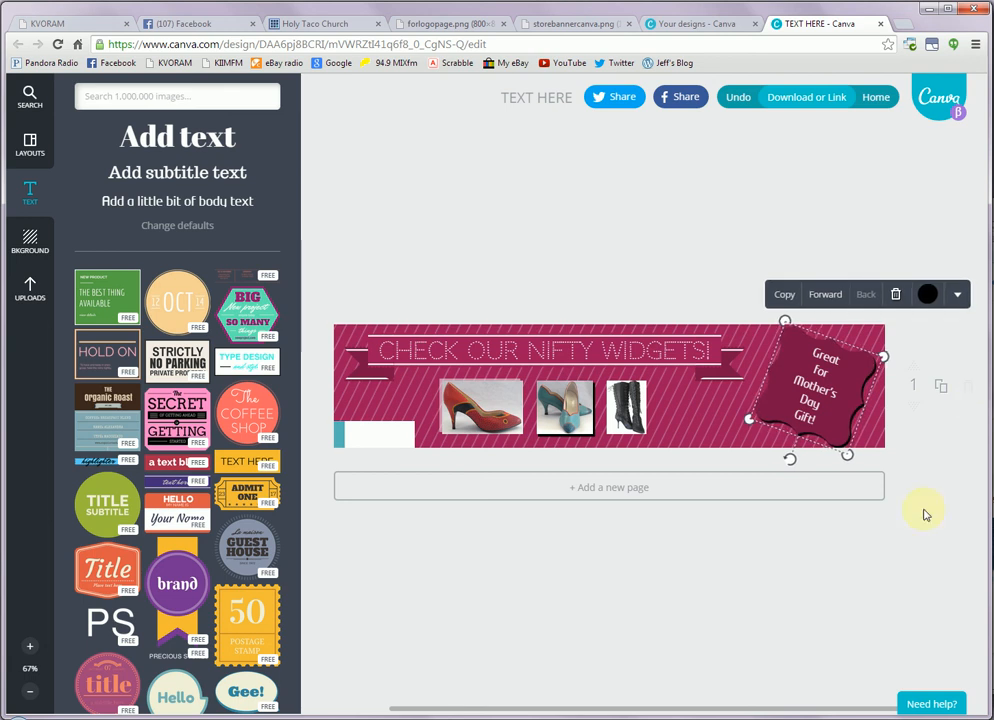
left_click(822, 594)
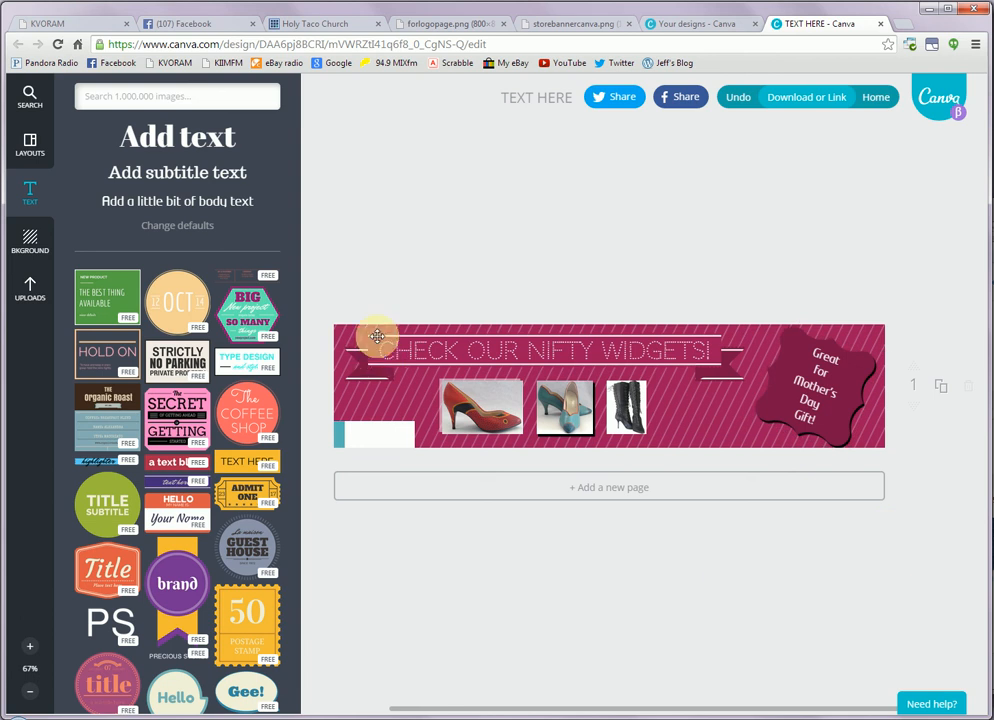
Step: Delete the white and teal logo placeholder and download the finished banner as an image
left_click(369, 436)
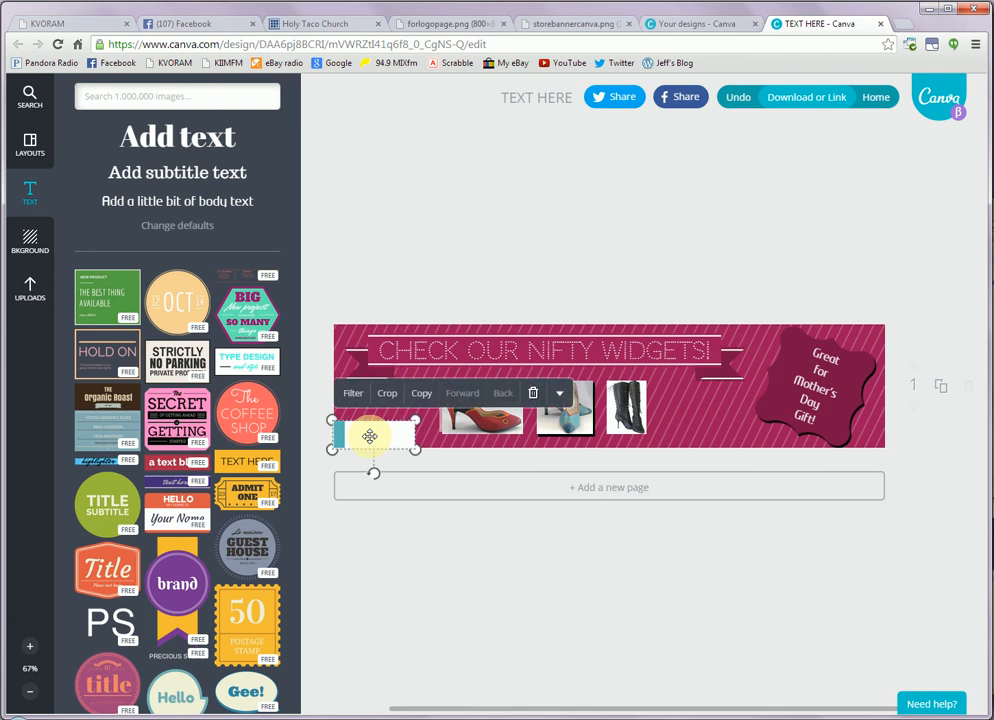
key("Delete")
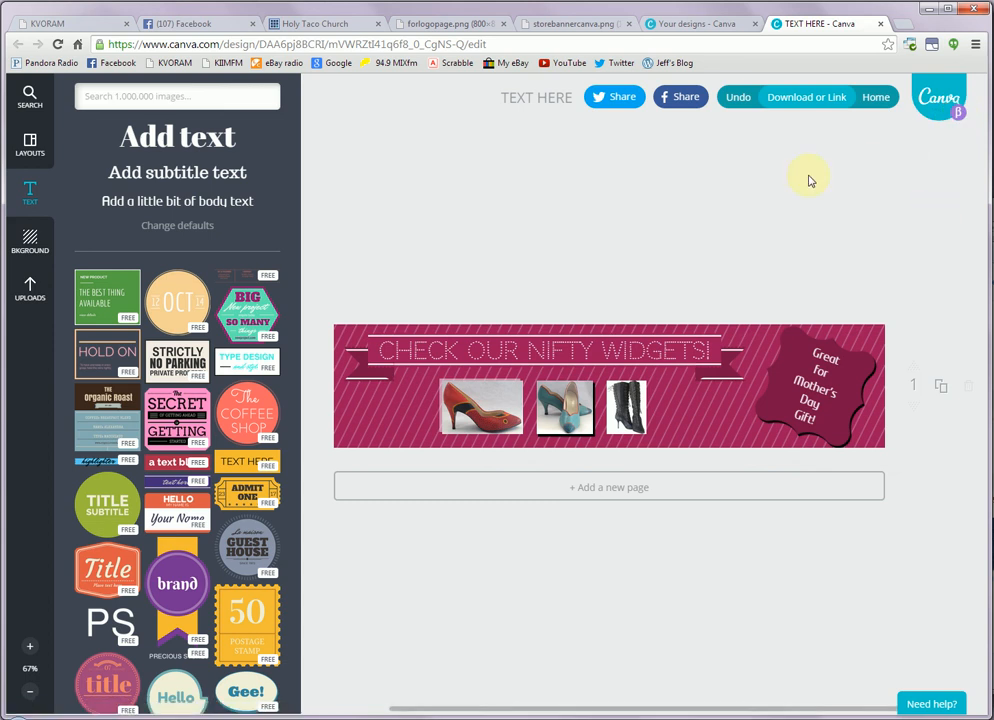
left_click(790, 103)
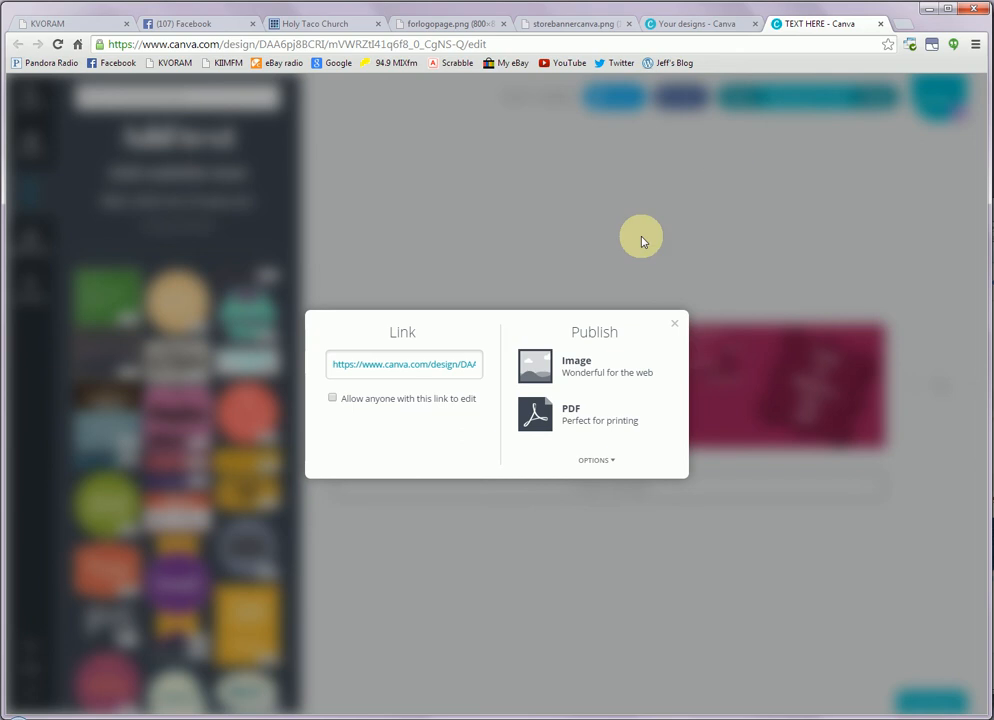
left_click(572, 368)
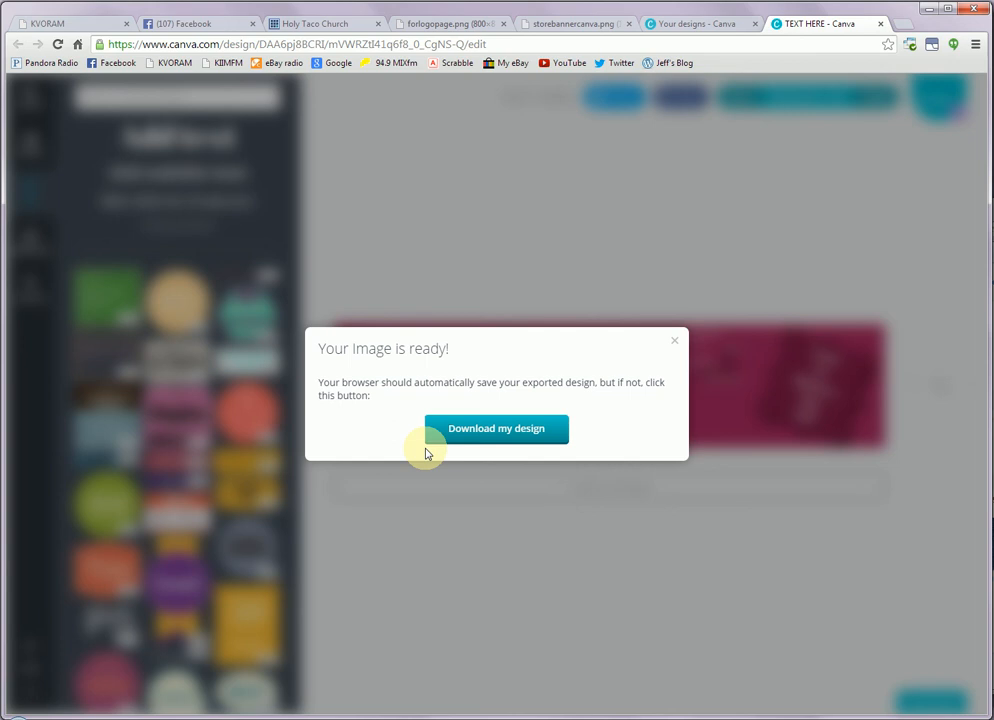
left_click(476, 430)
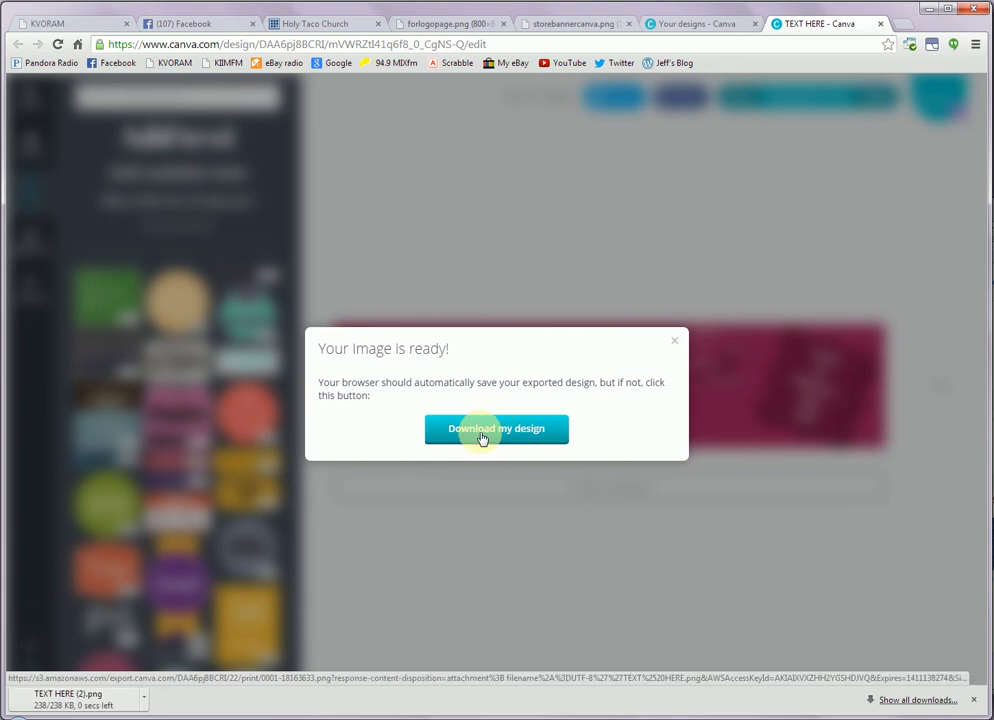
key("Escape")
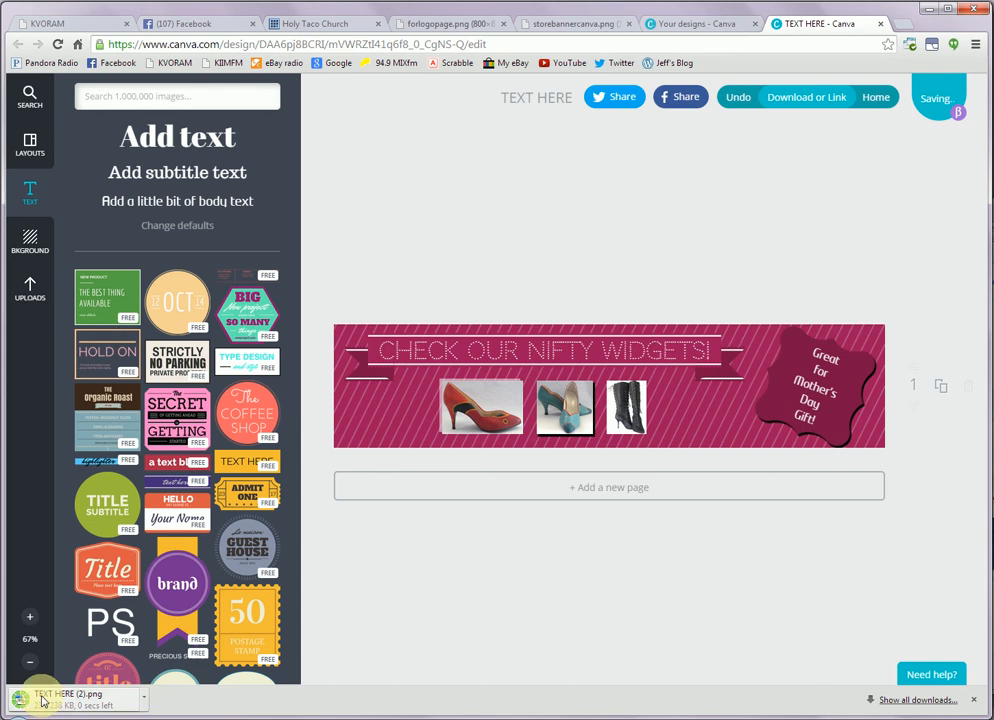
Step: View the whole downloaded banner PNG in Photoshop and return to the storebannercanva.png title image in the browser
left_click(145, 701)
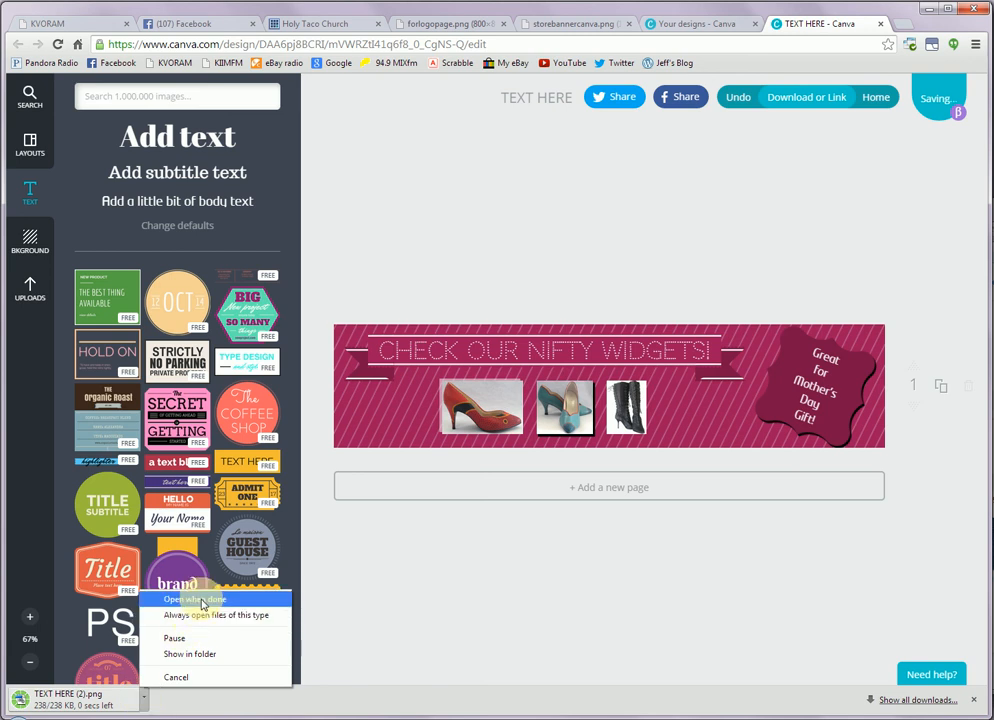
left_click(203, 600)
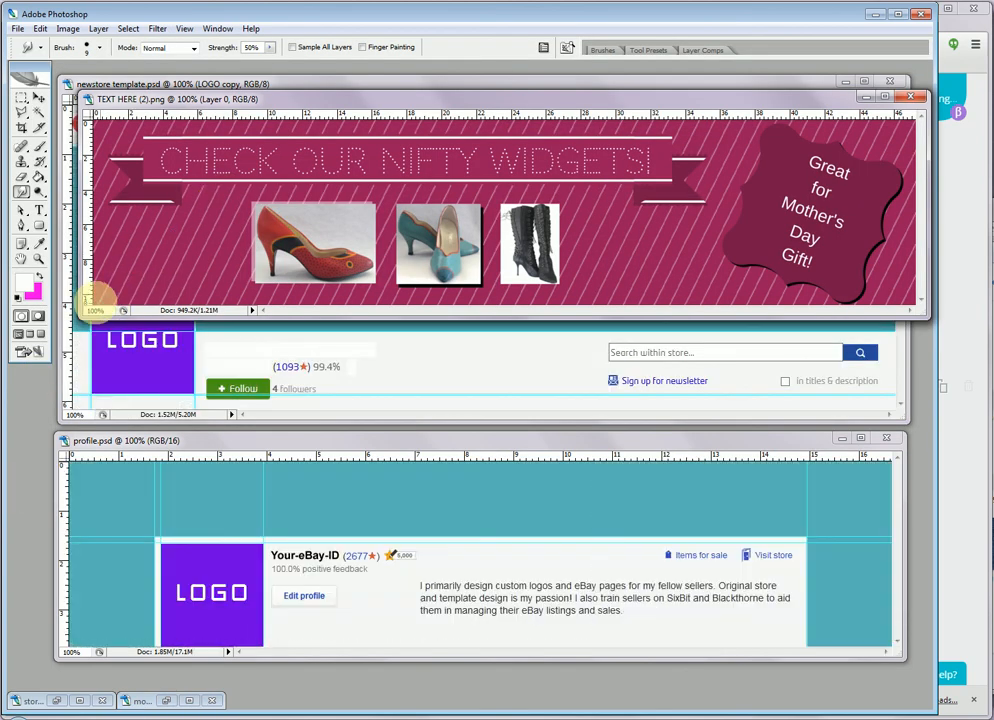
left_click_drag(84, 318, 70, 347)
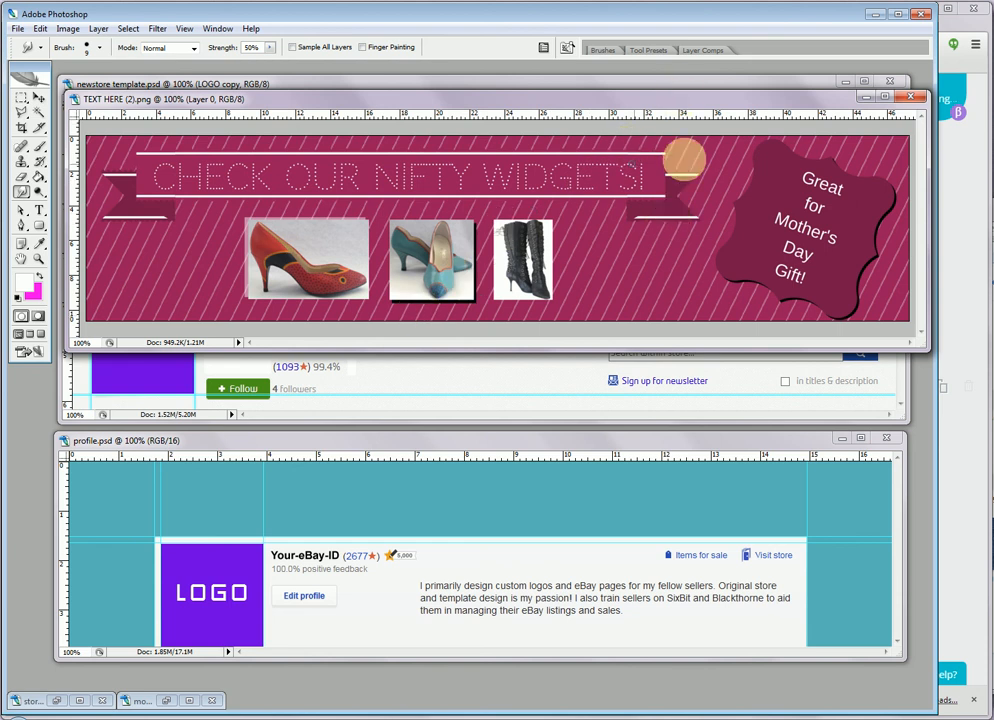
left_click(968, 25)
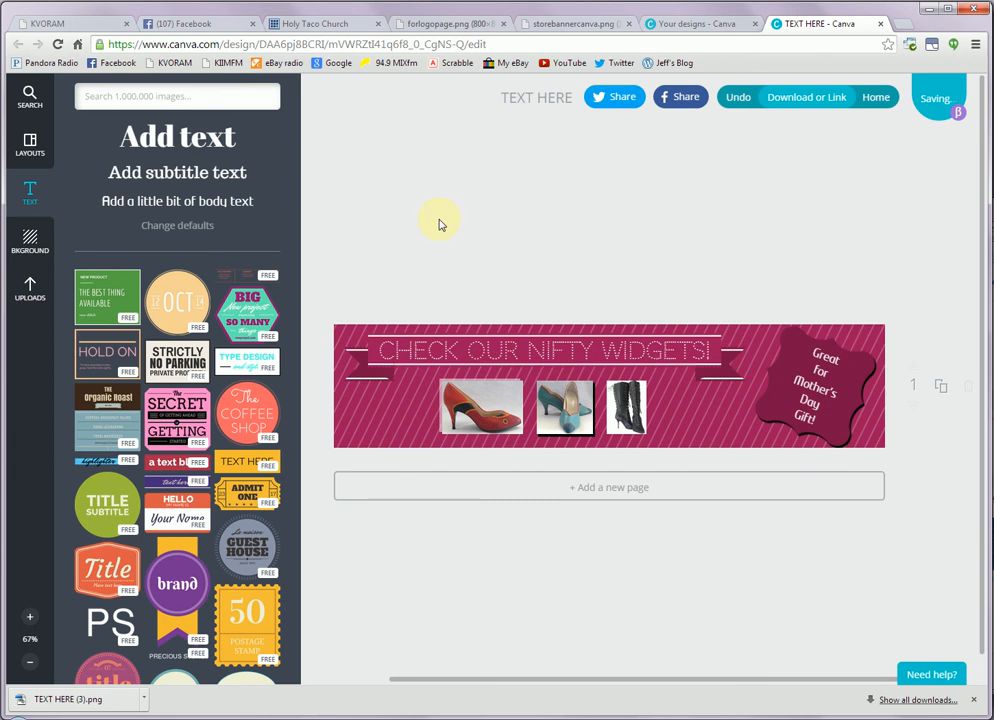
left_click(549, 27)
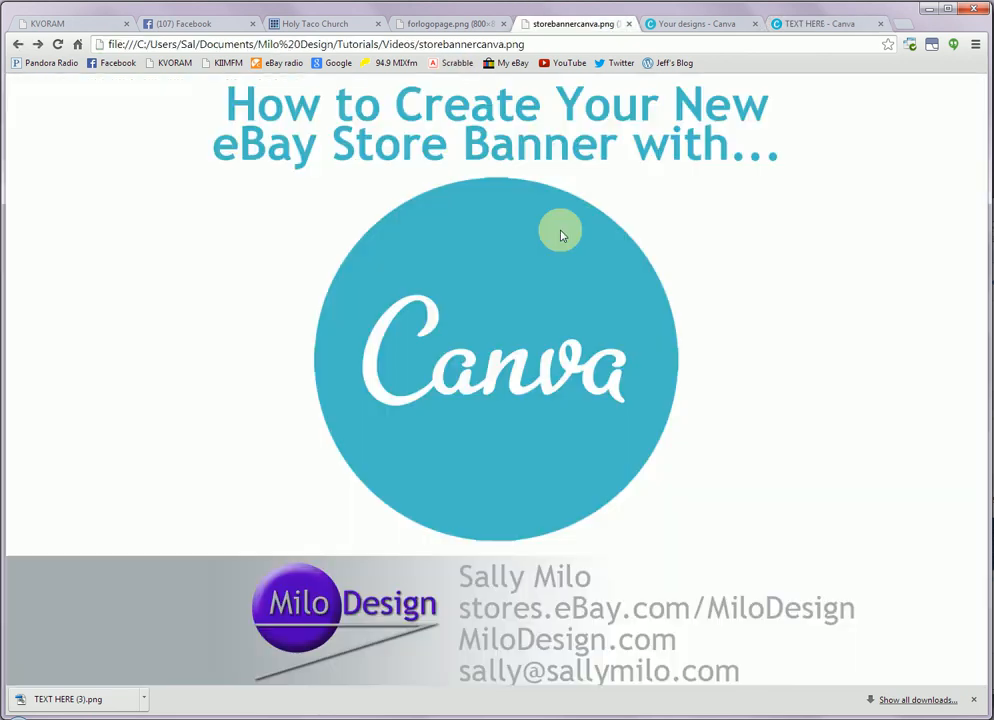